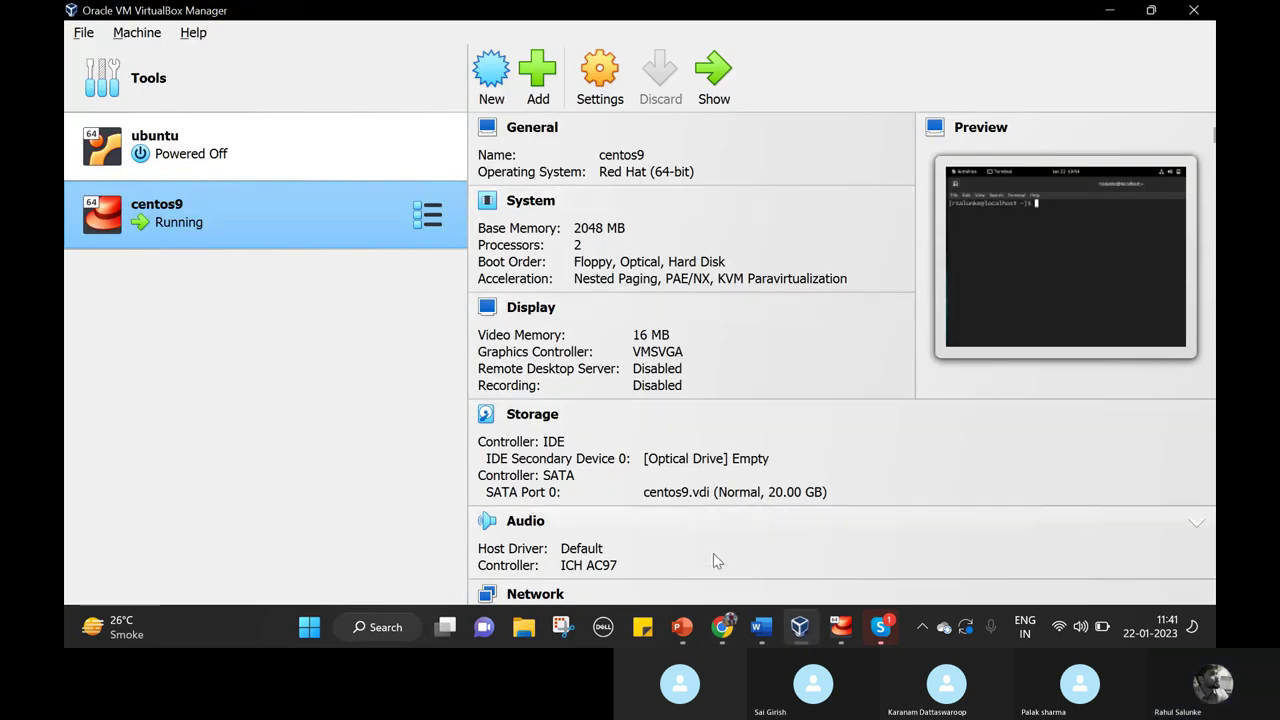
# Bring the 'Steps to Run Centos9 on VirtualBox' Word guide forward and scroll to steps 1–3.
pyautogui.click(762, 628)
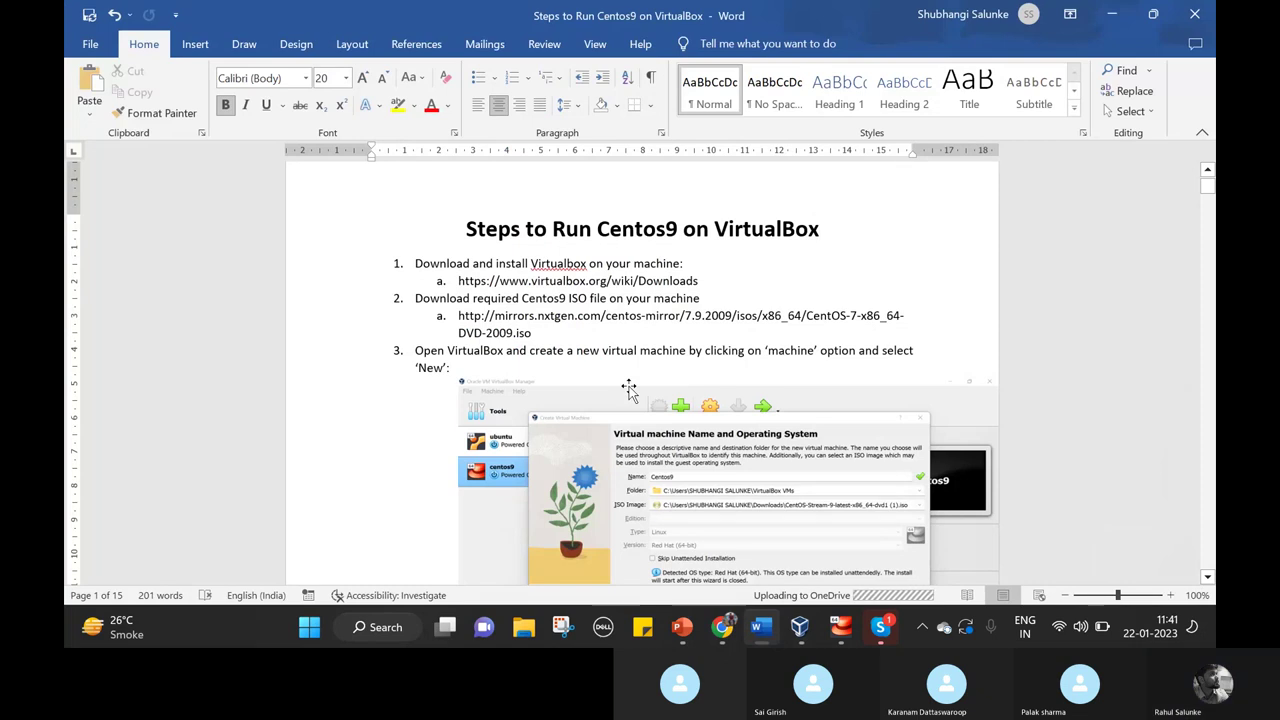
pyautogui.scroll(-1, 628, 390)
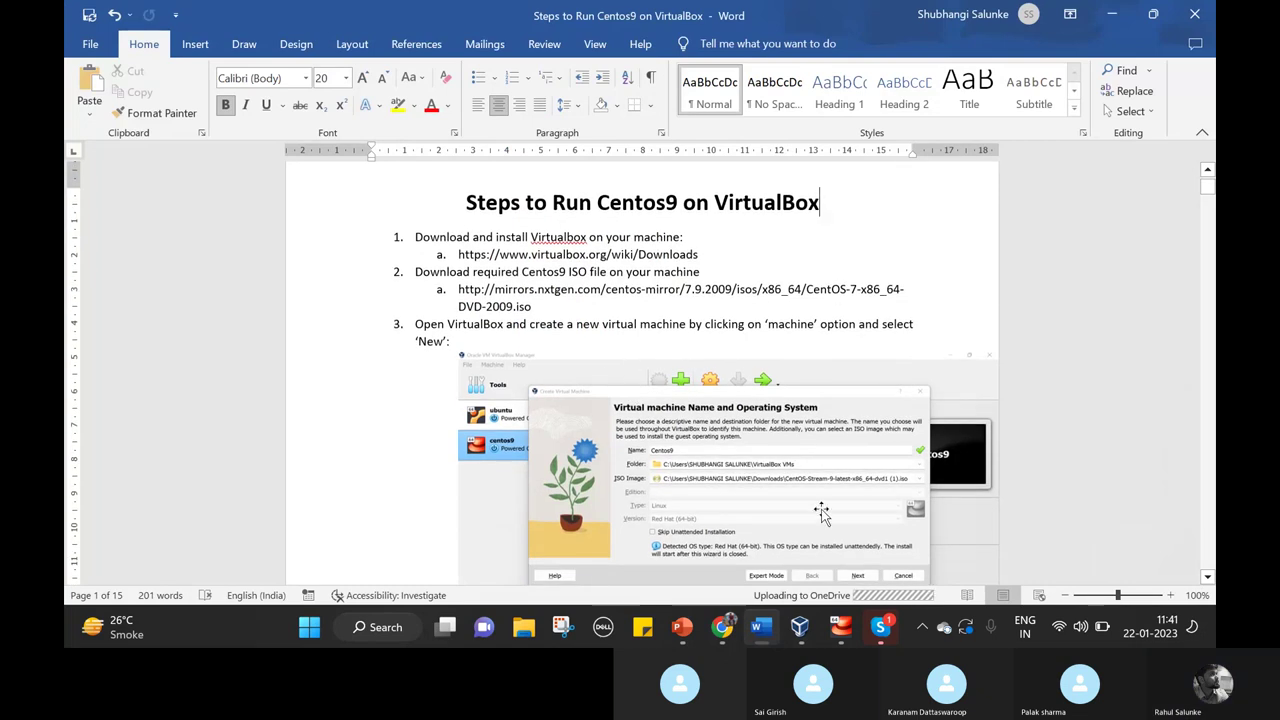
# Check the VirtualBox downloads page and the CentOS 7.9.2009 ISO index, then return to VirtualBox Manager.
pyautogui.click(724, 630)
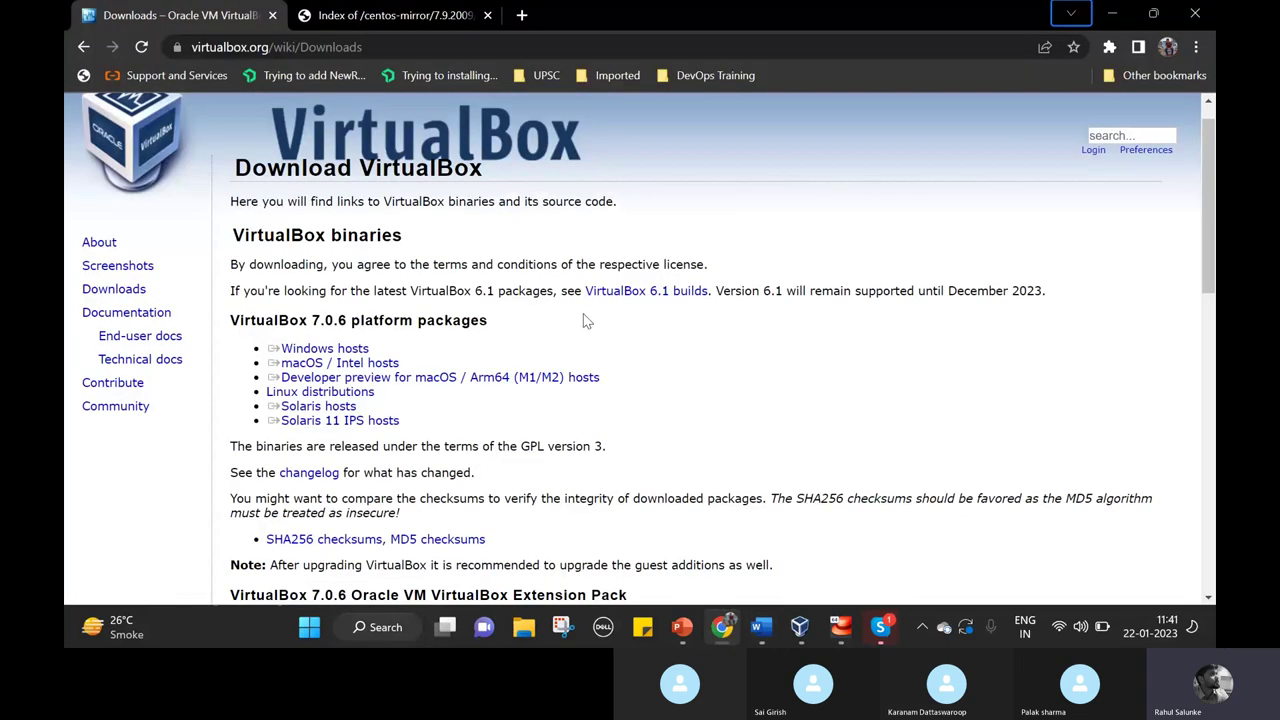
pyautogui.click(384, 14)
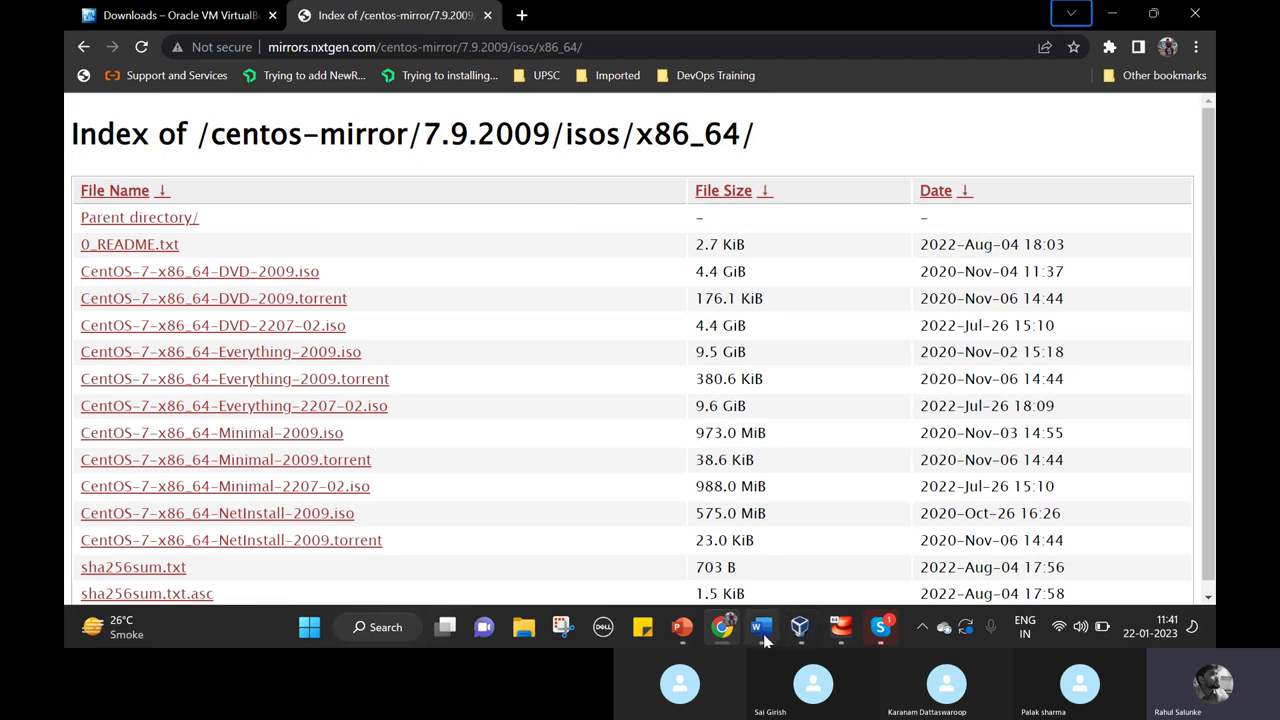
pyautogui.moveTo(767, 637)
pyautogui.click(761, 627)
pyautogui.scroll(2, 694, 418)
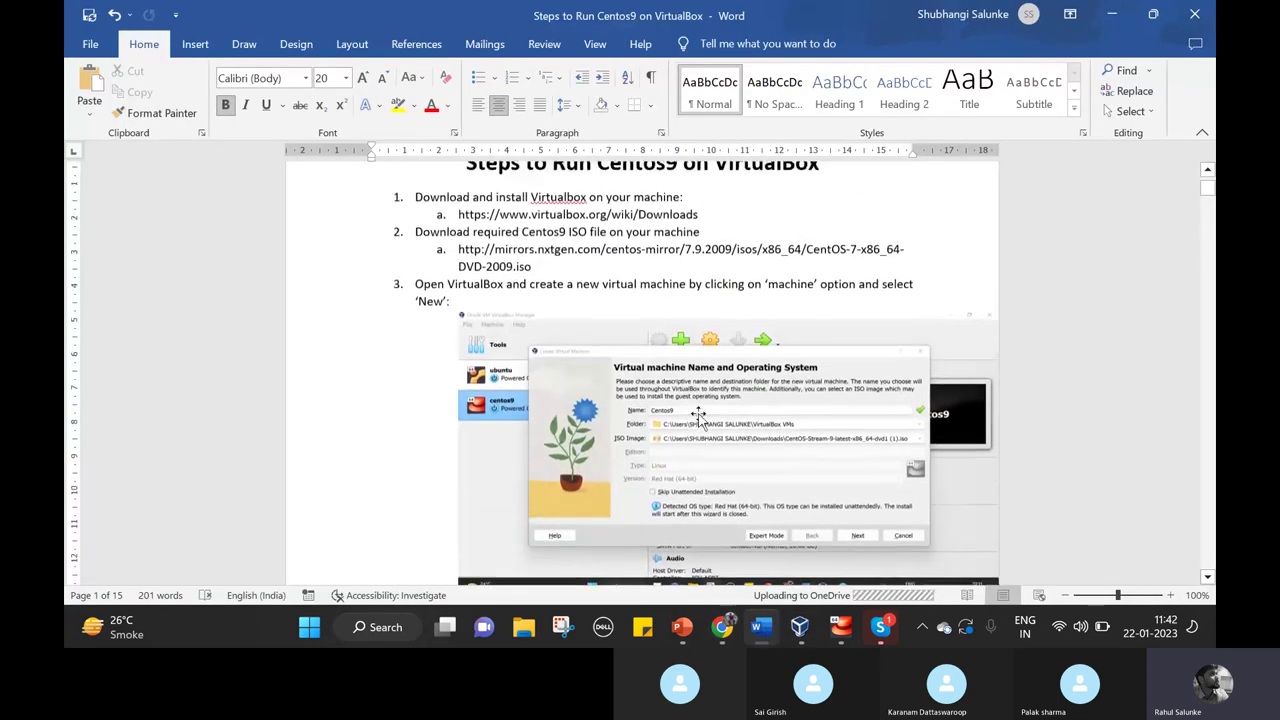
pyautogui.click(799, 627)
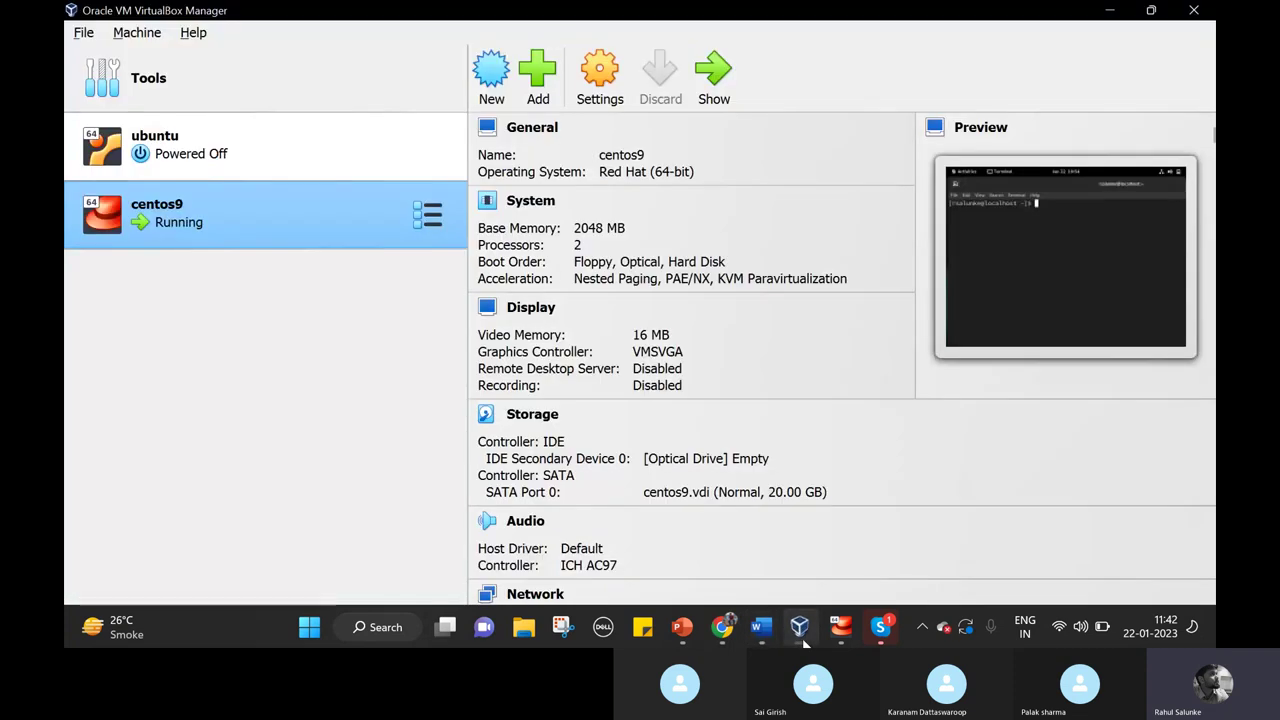
# Start a new virtual machine from the Machine menu and name it 'centos'.
pyautogui.click(139, 32)
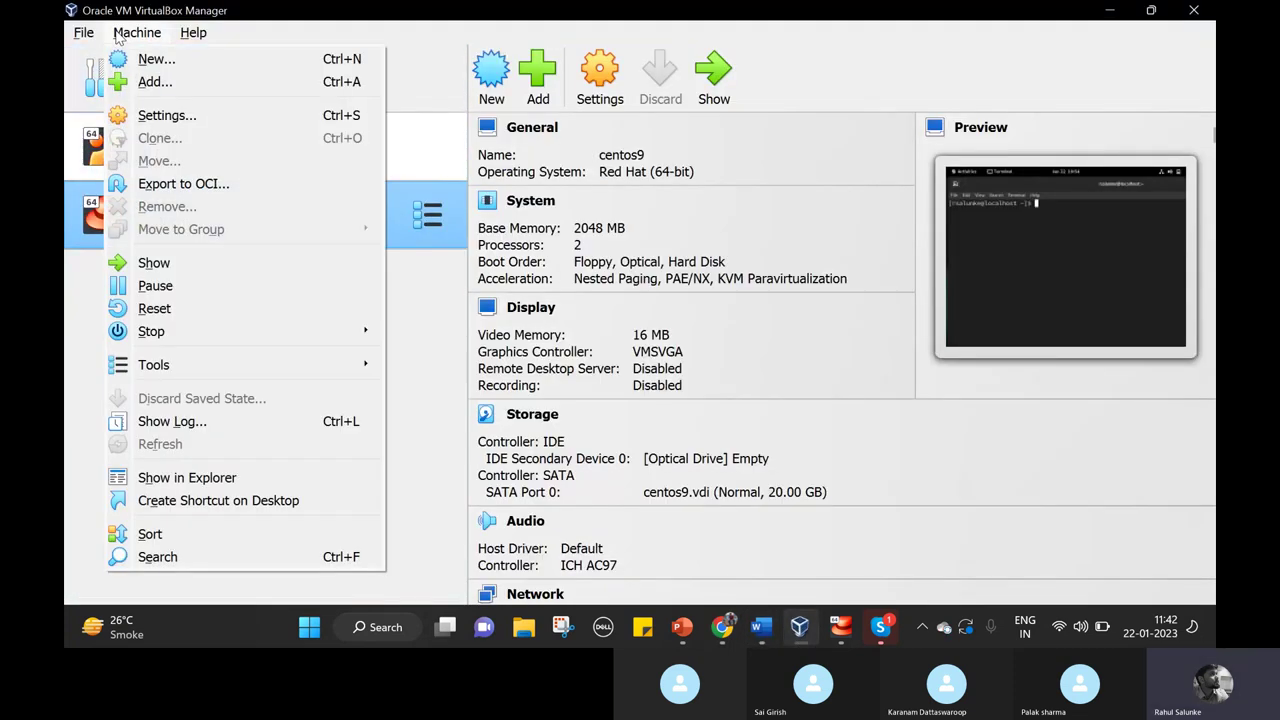
pyautogui.click(184, 67)
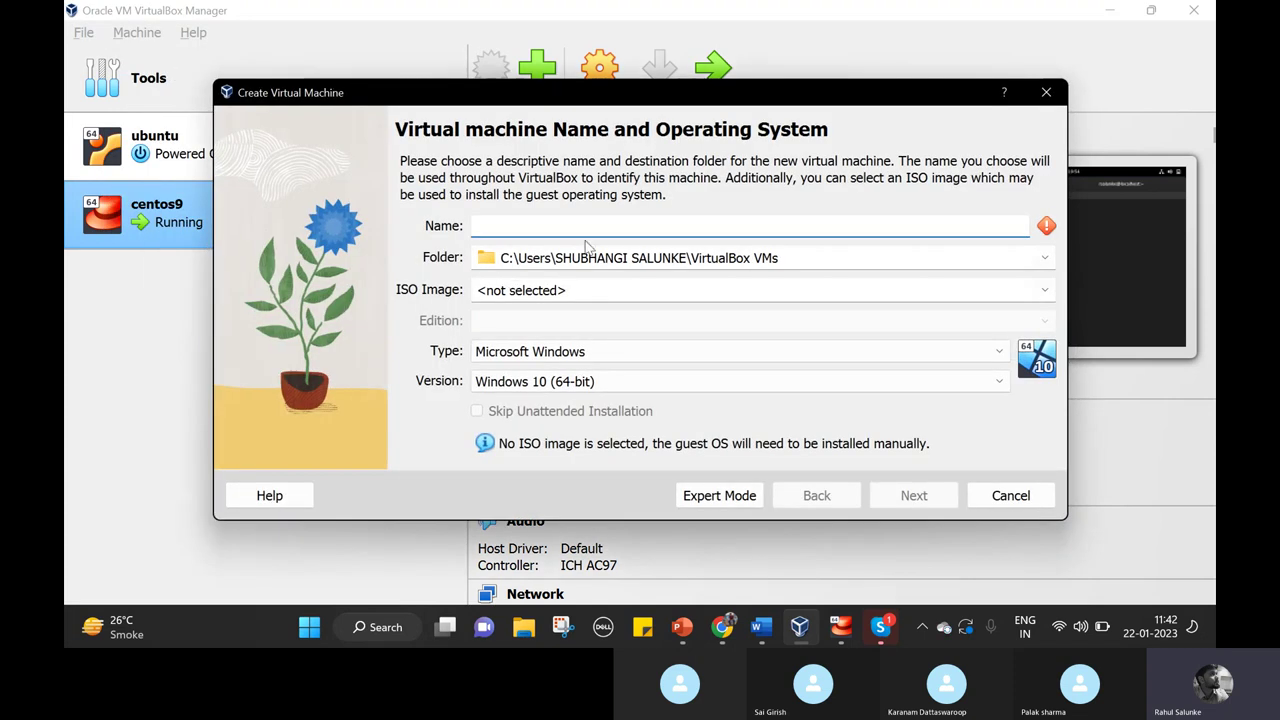
pyautogui.write('ce')
pyautogui.press('BackSpace')
pyautogui.press('BackSpace')
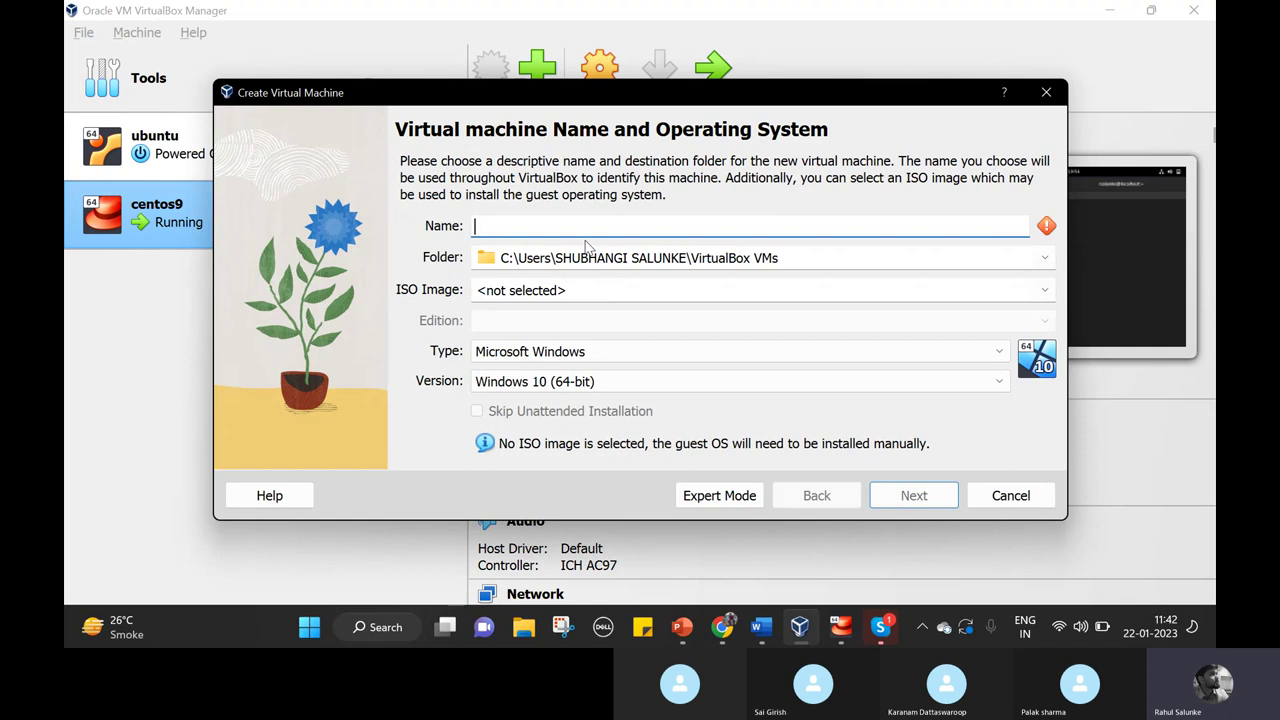
pyautogui.write('centos')
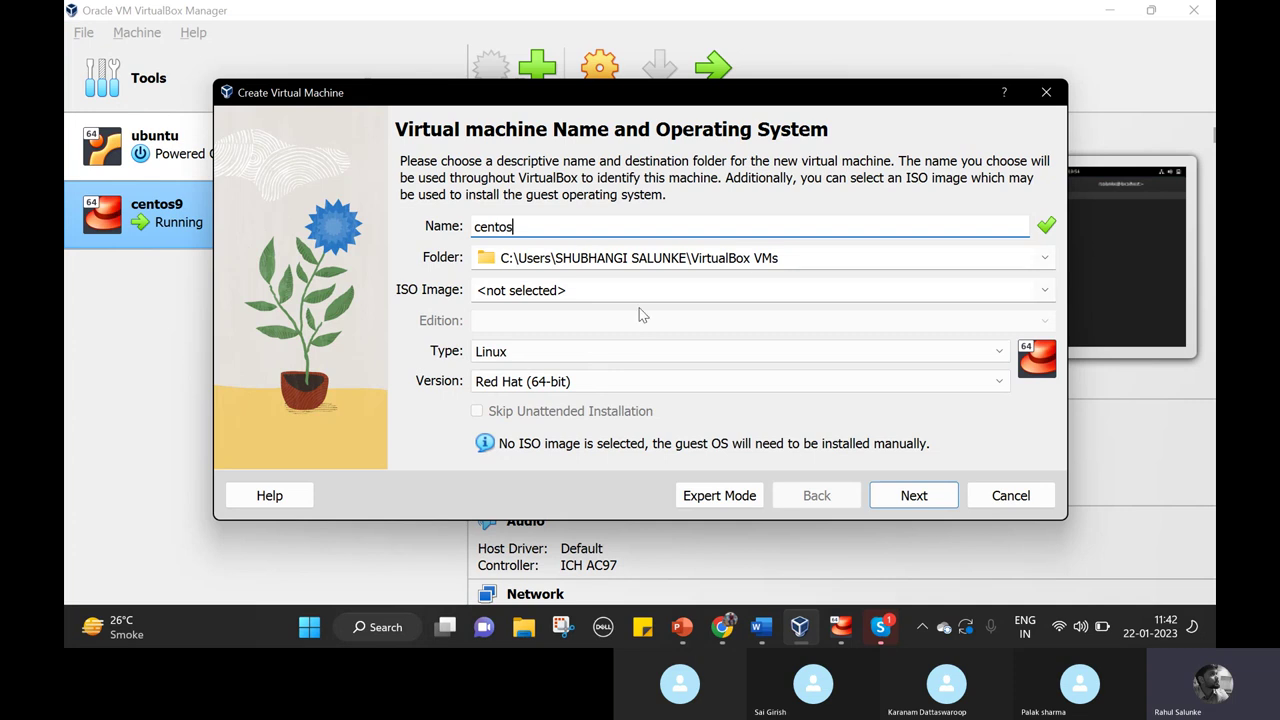
# Attach the CentOS-Stream-9-latest-x86_64-dvd1 (1).iso image and advance to unattended install setup.
pyautogui.click(795, 290)
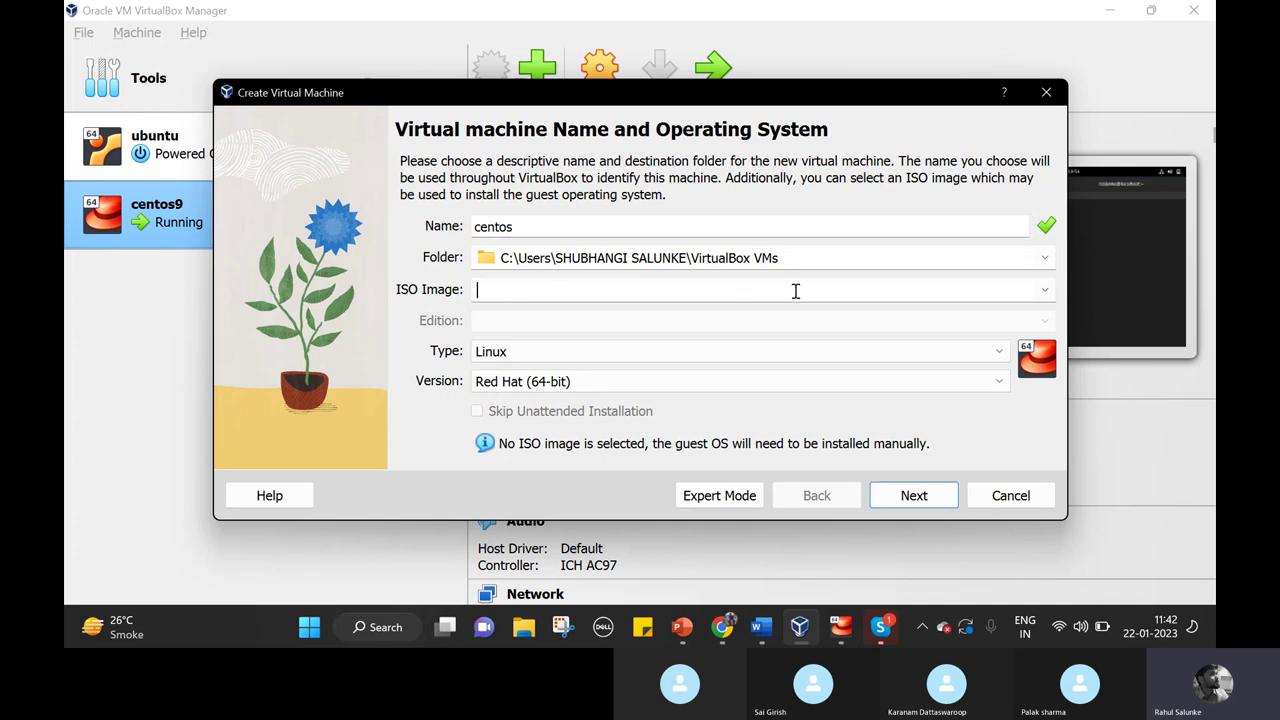
pyautogui.click(1045, 290)
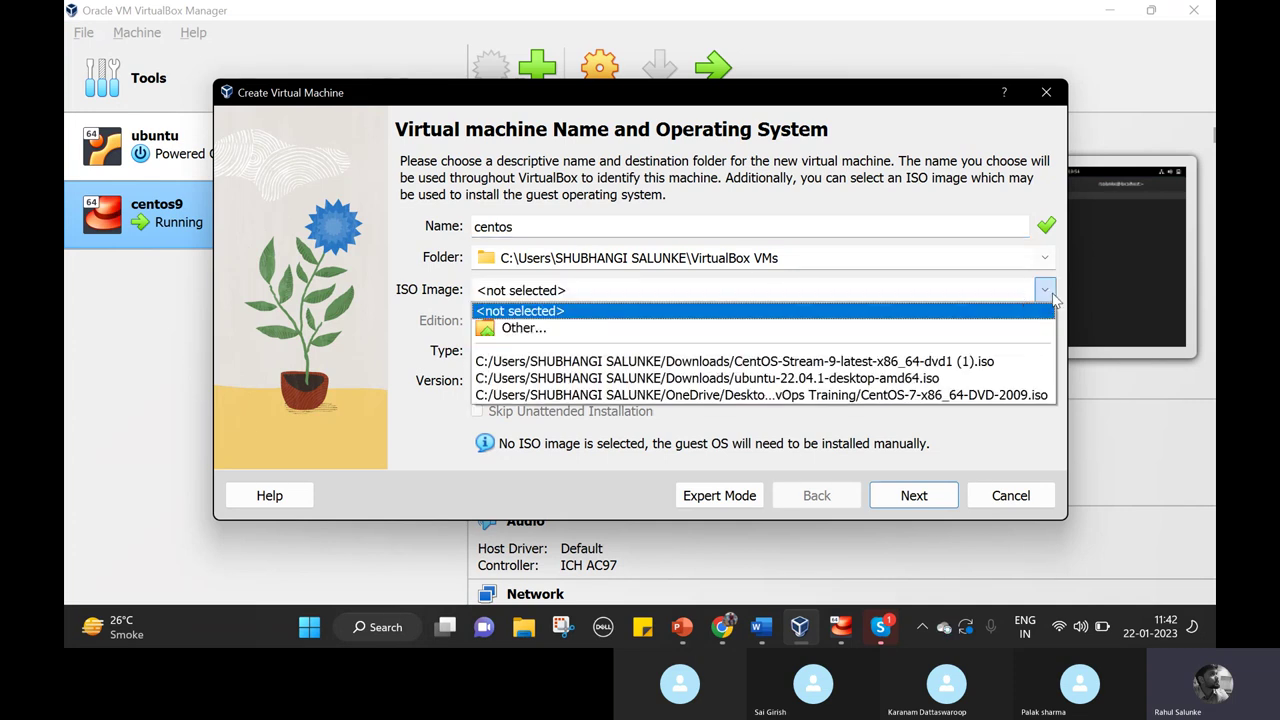
pyautogui.click(942, 364)
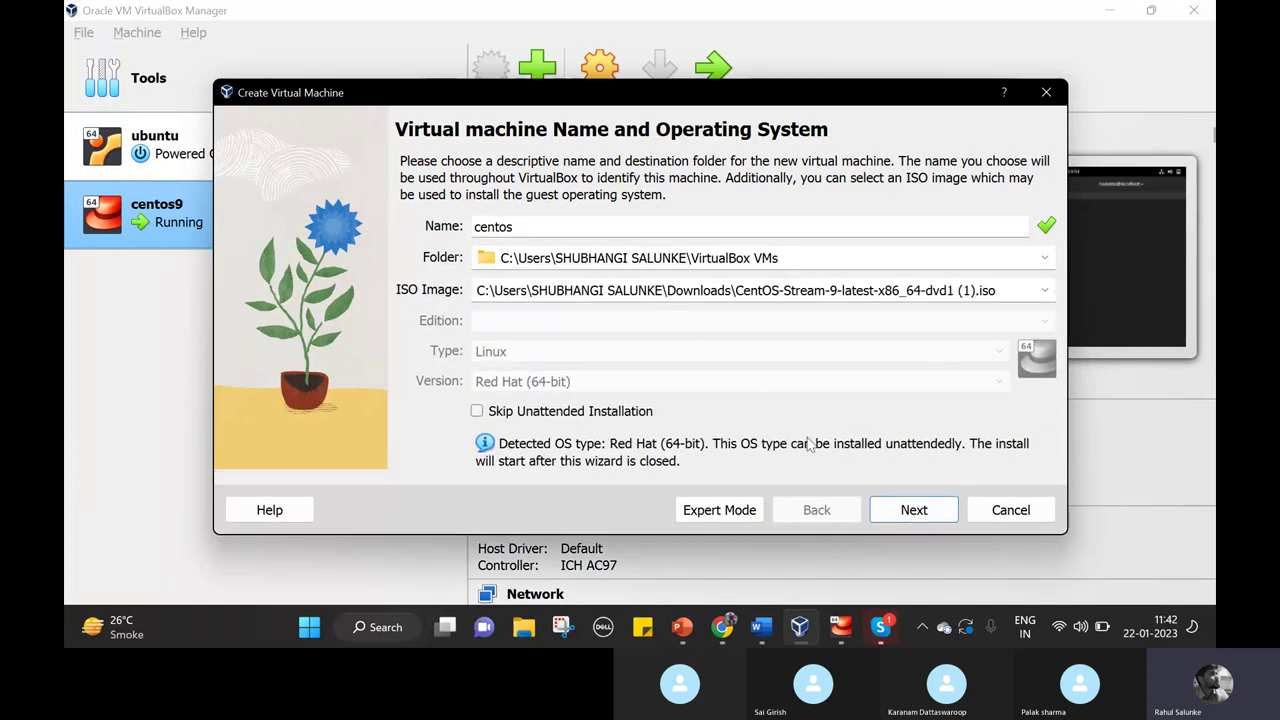
pyautogui.click(930, 512)
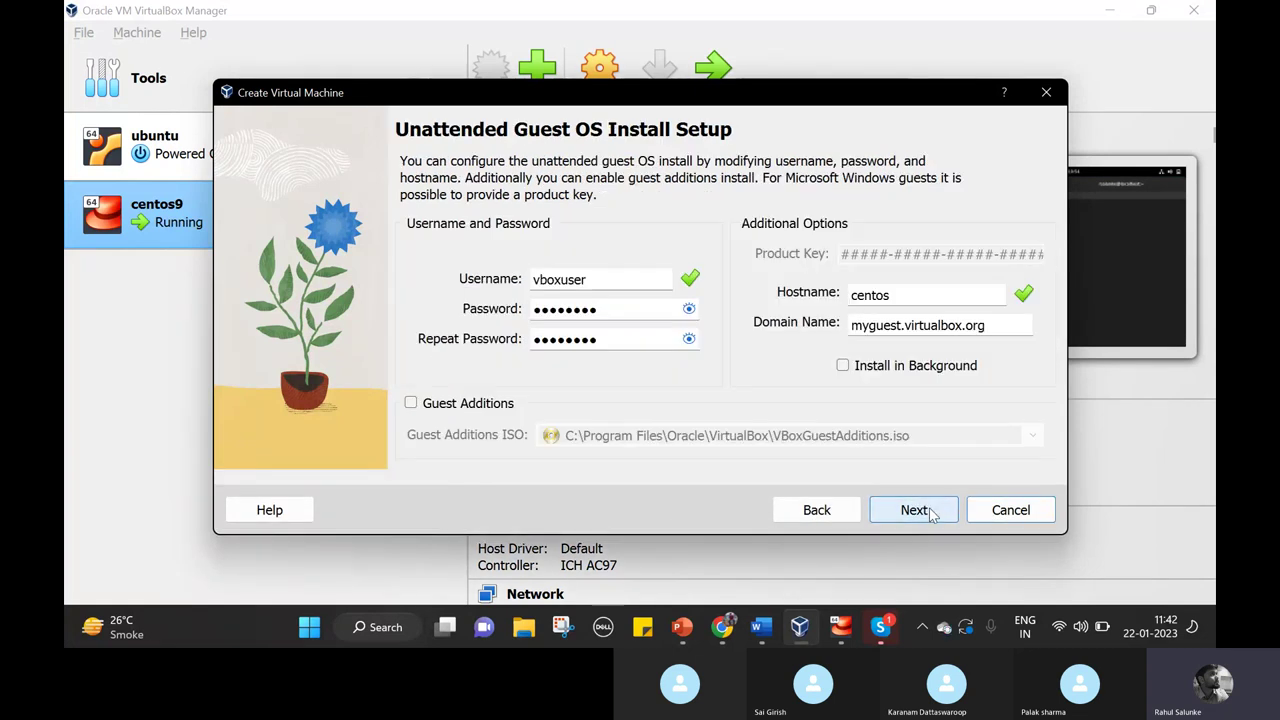
# Replace the default guest username with a custom one, enter a new password twice, and continue.
pyautogui.doubleClick(627, 280)
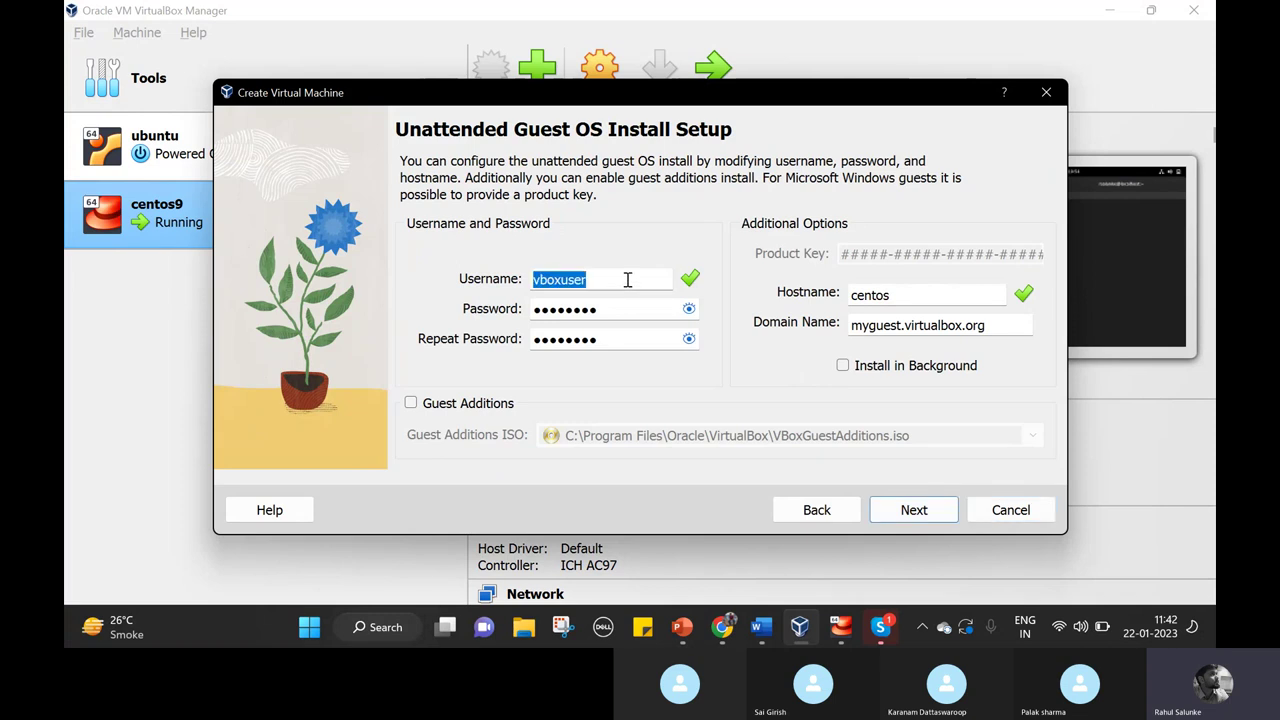
pyautogui.write('rsalu')
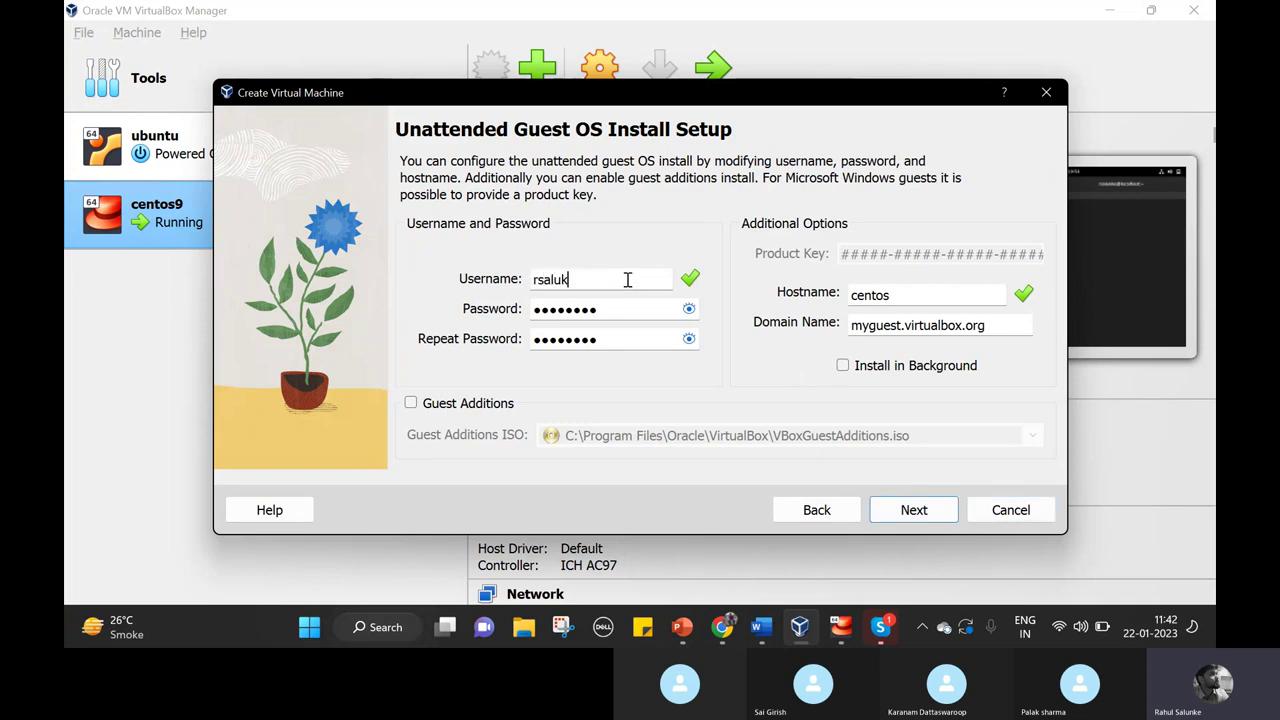
pyautogui.write('nke')
pyautogui.press('Tab')
pyautogui.write('****')
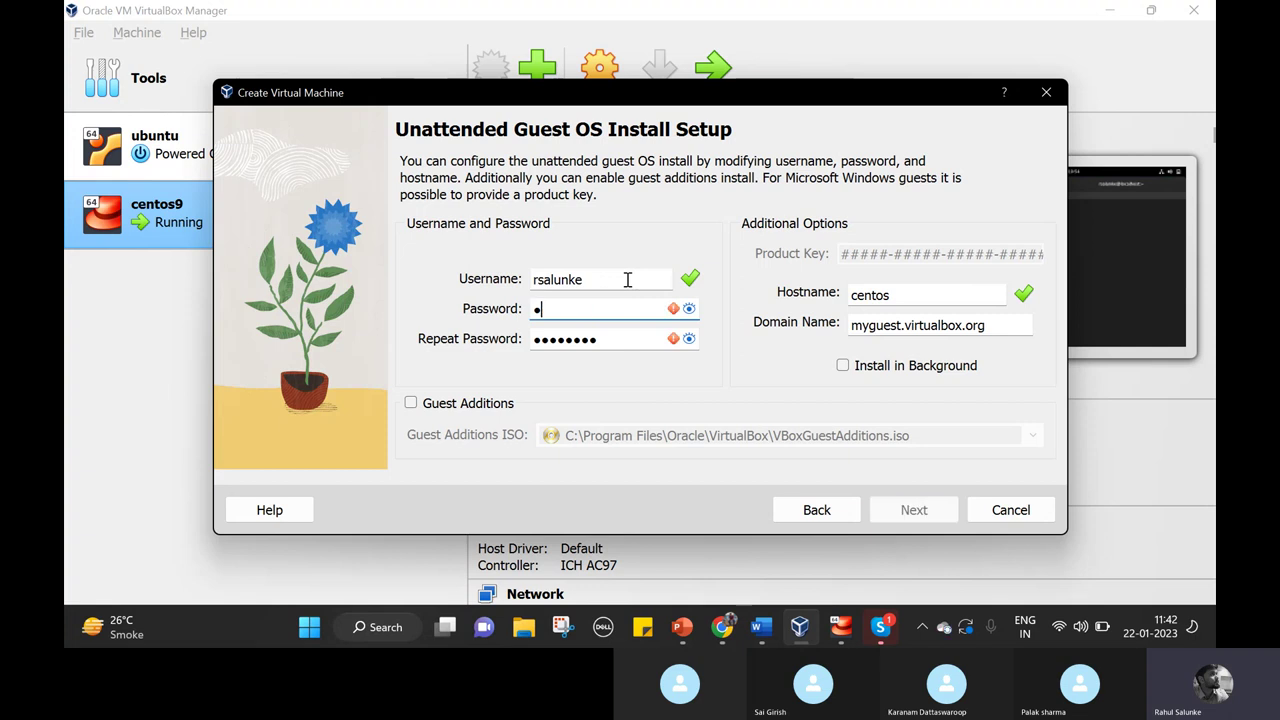
pyautogui.press('Tab')
pyautogui.write('****')
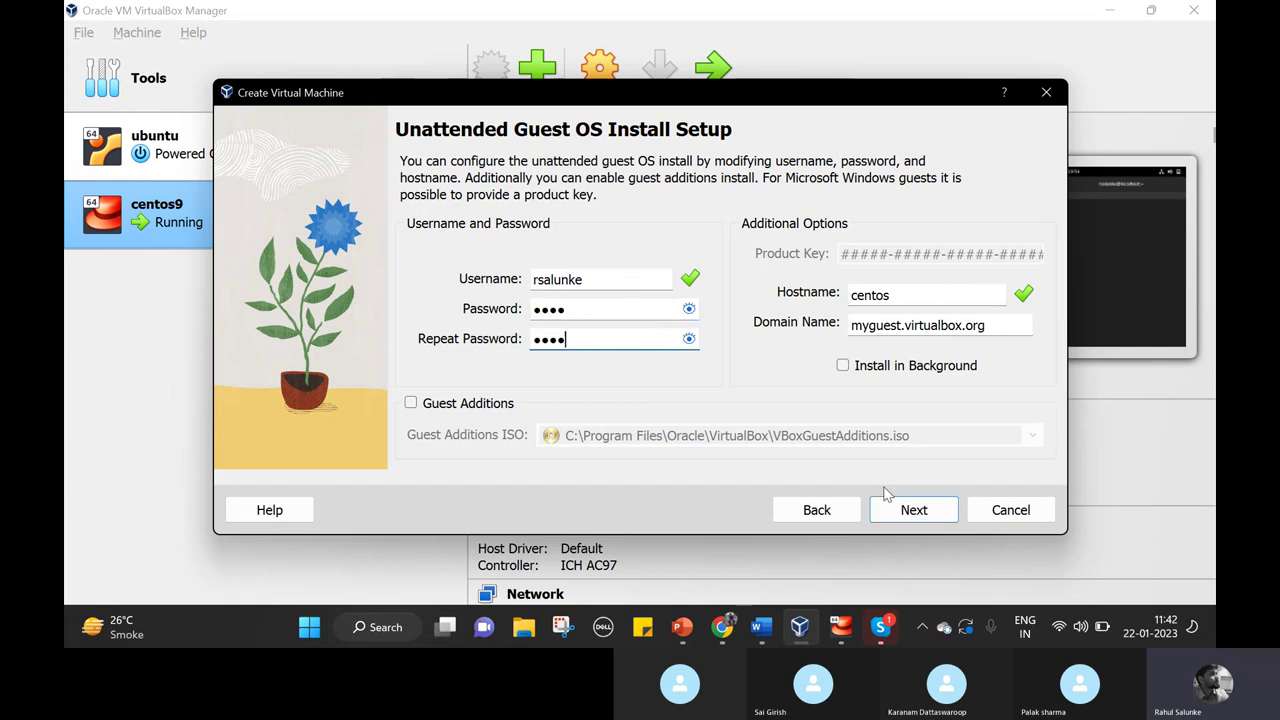
pyautogui.click(913, 510)
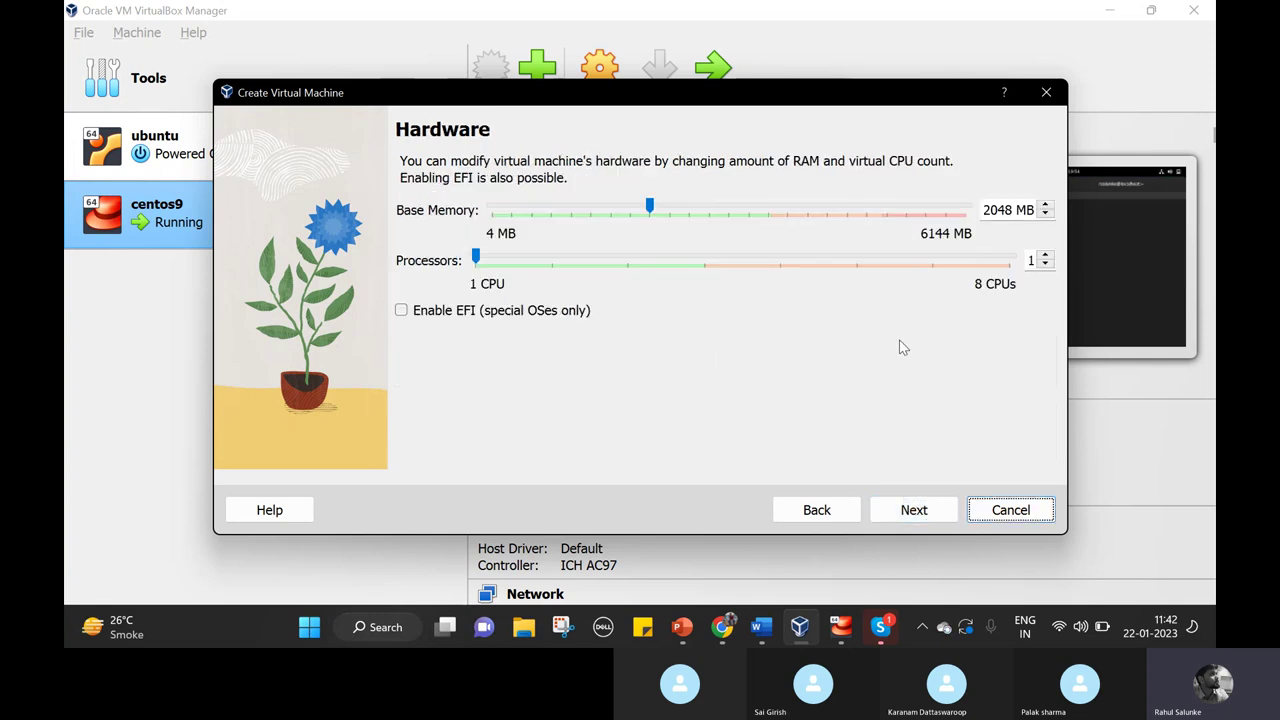
# Leave hardware at 2048 MB memory and 1 processor, then go to the virtual hard disk page.
pyautogui.click(1046, 255)
pyautogui.click(1050, 266)
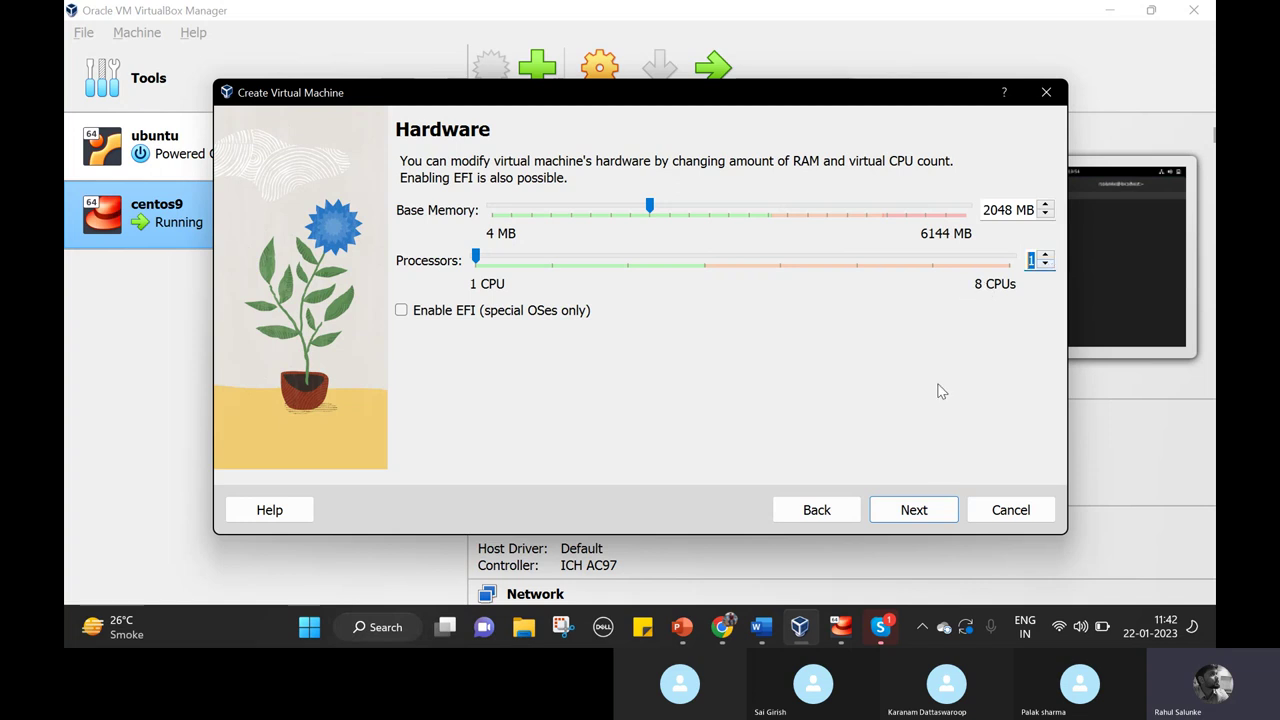
pyautogui.click(932, 518)
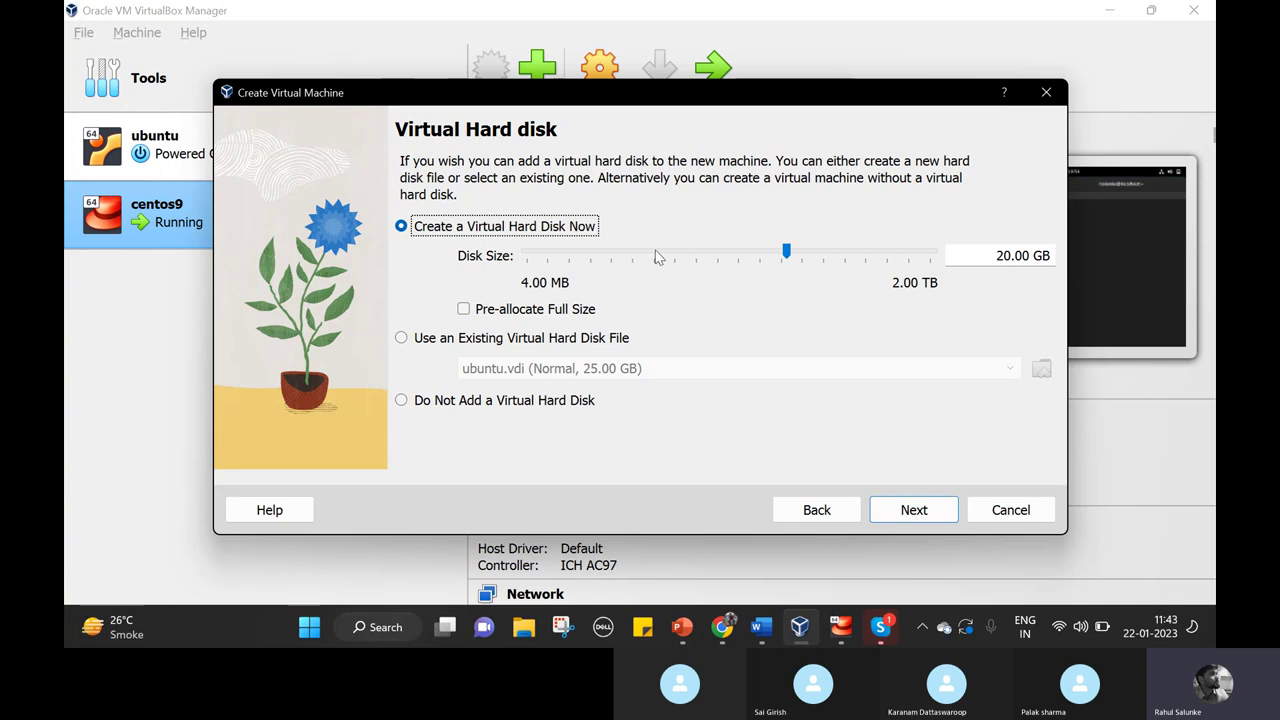
# Keep the new 20 GB dynamically allocated disk, review the summary, and finish creating centos.
pyautogui.click(938, 518)
pyautogui.scroll(-3, 911, 367)
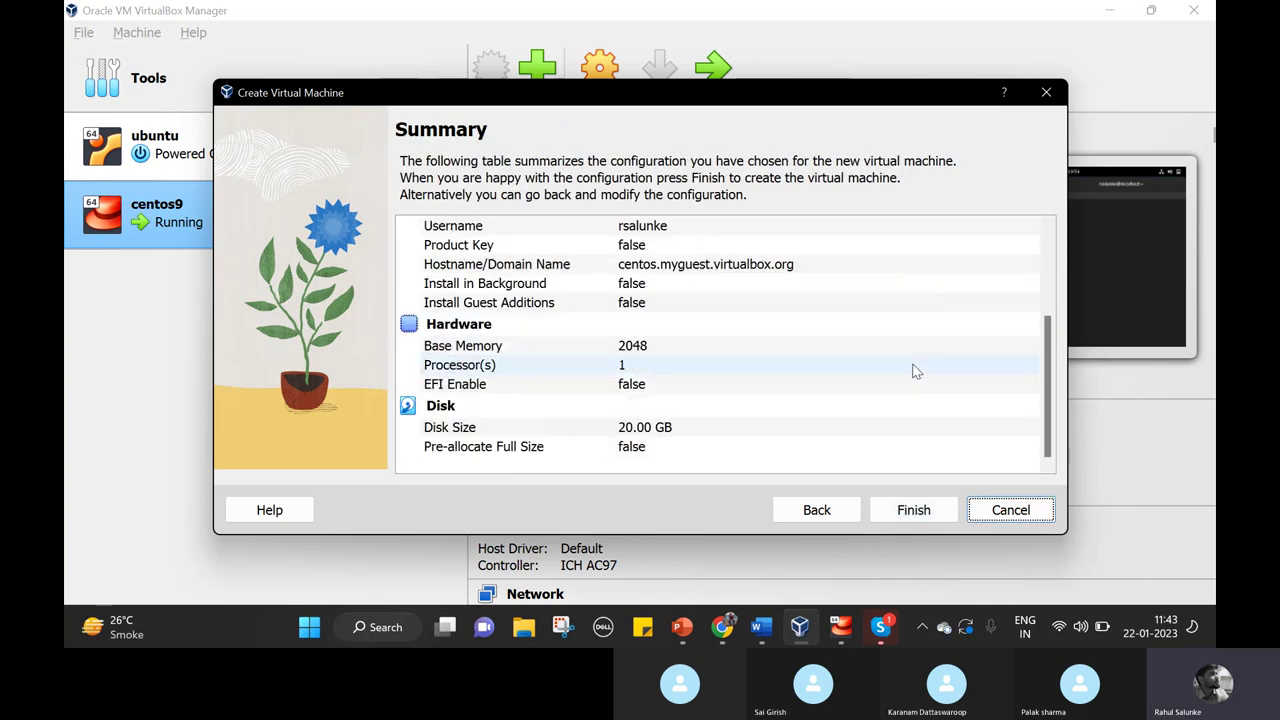
pyautogui.click(928, 506)
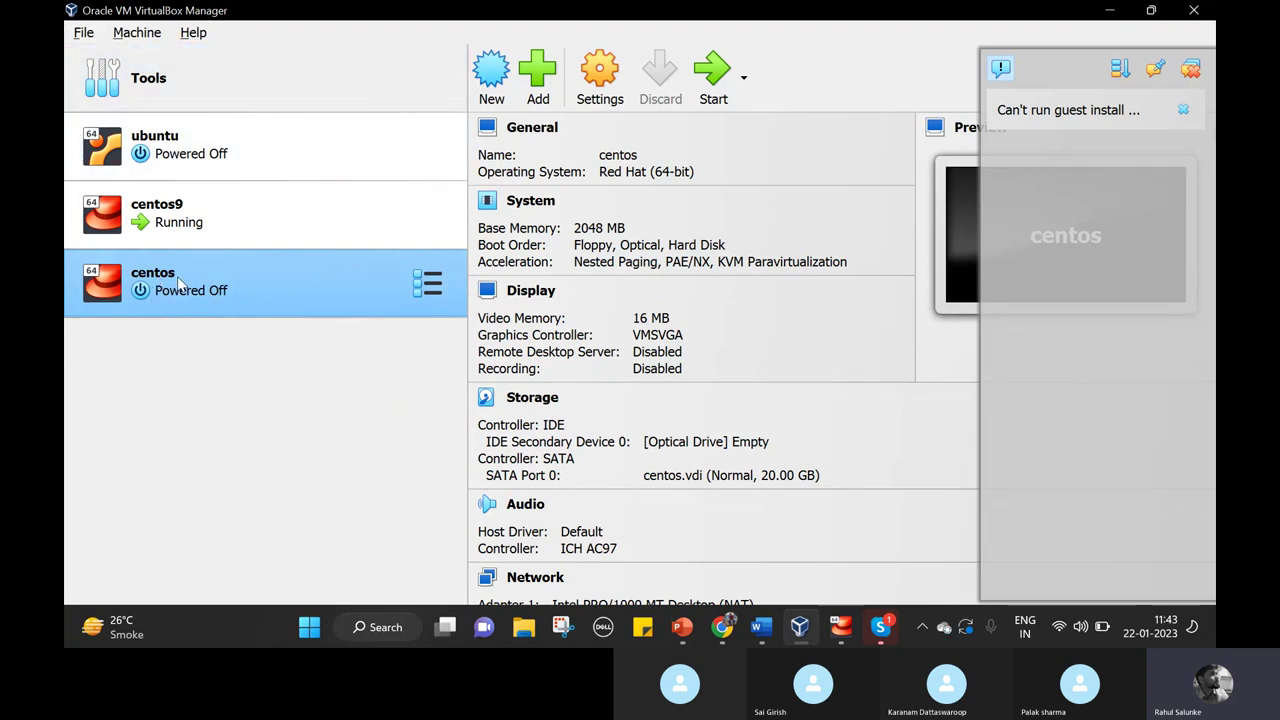
# Start the centos machine in a normal window.
pyautogui.rightClick(256, 285)
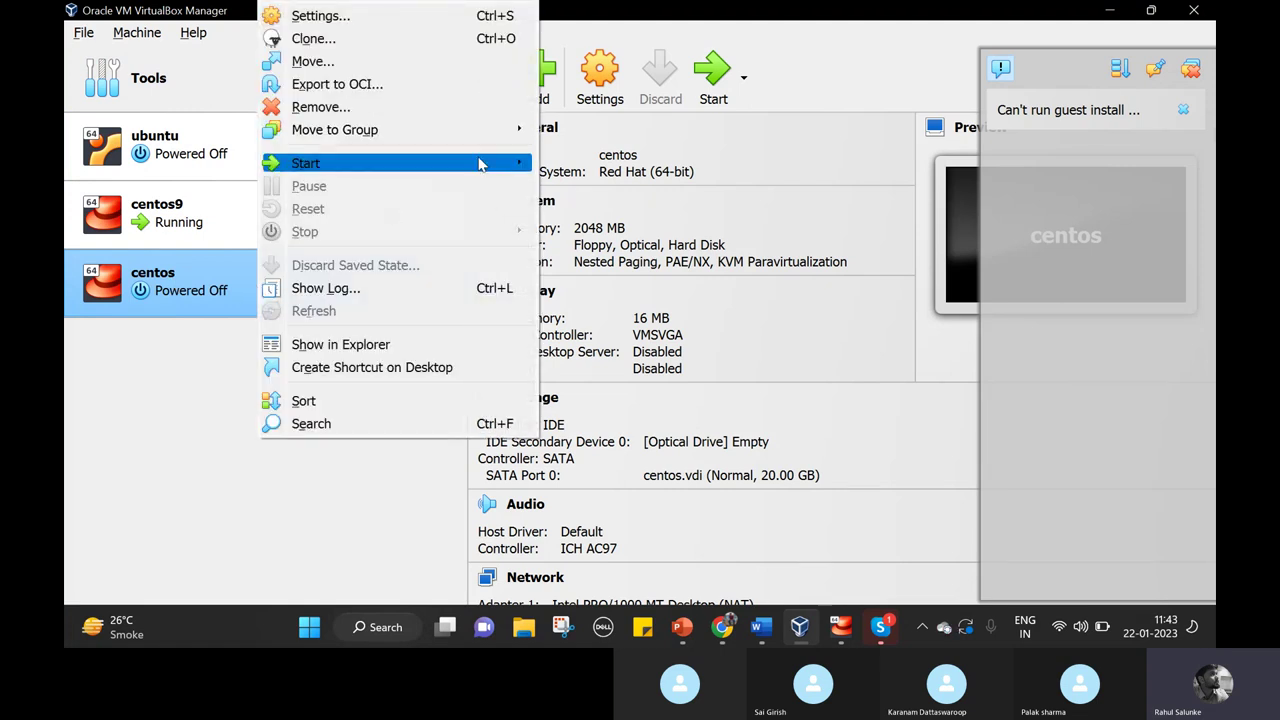
pyautogui.moveTo(480, 163)
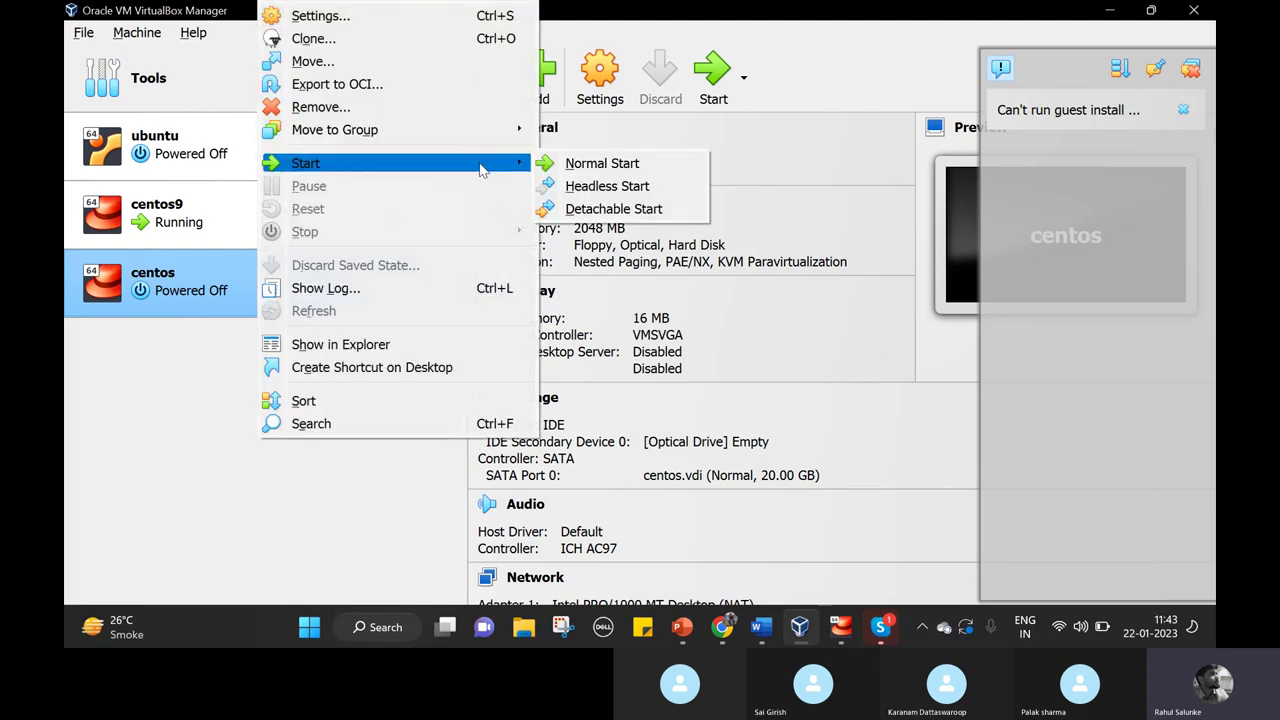
pyautogui.click(582, 166)
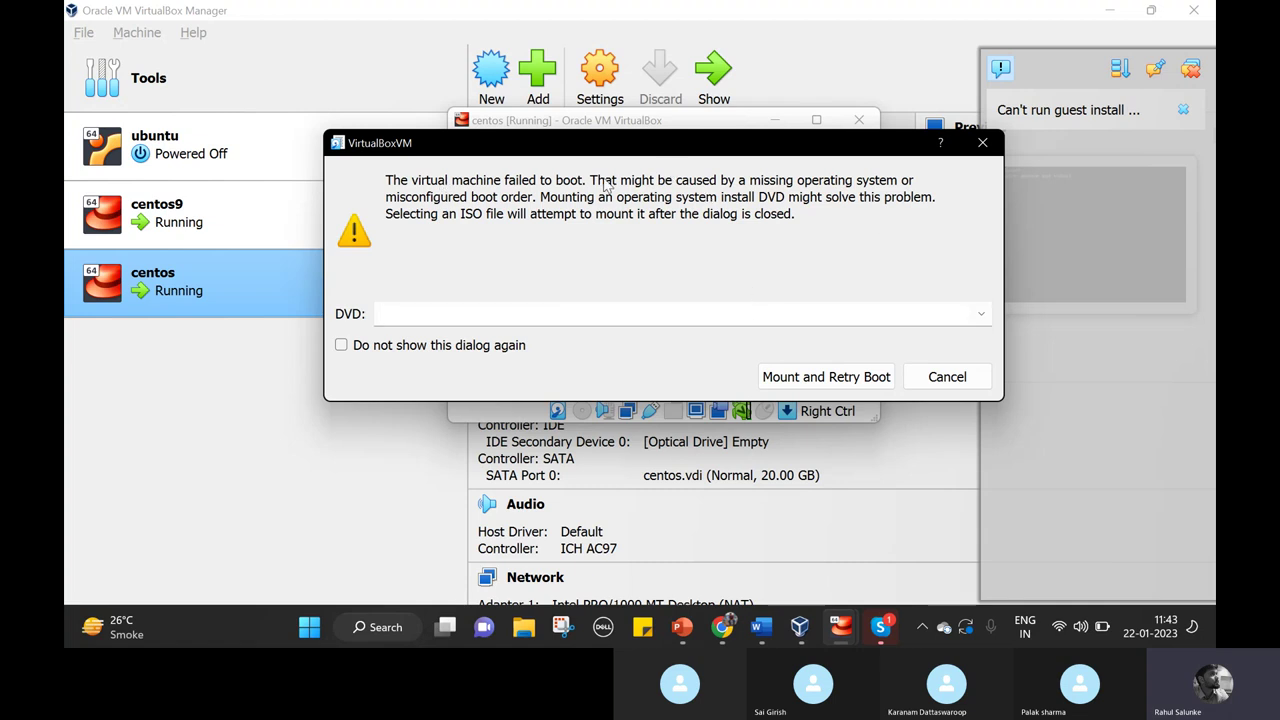
# Choose the CentOS-Stream-9 ISO as the boot disc and retry booting.
pyautogui.click(981, 315)
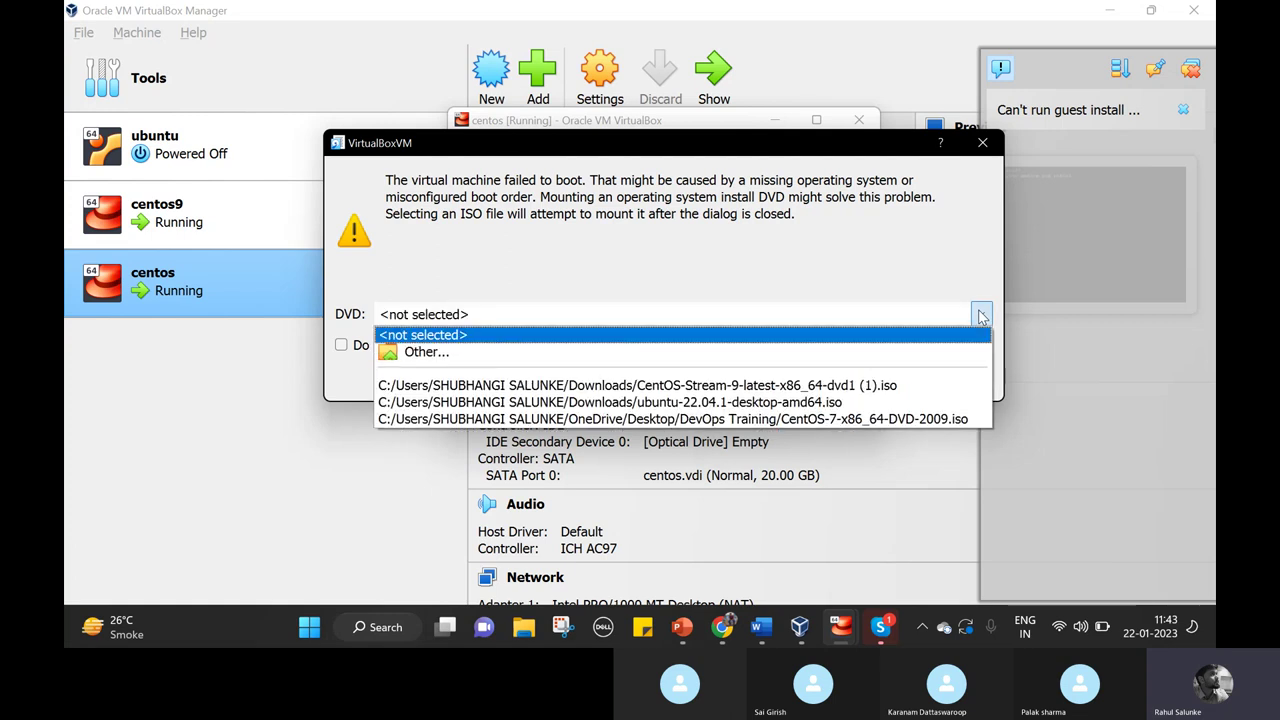
pyautogui.click(912, 386)
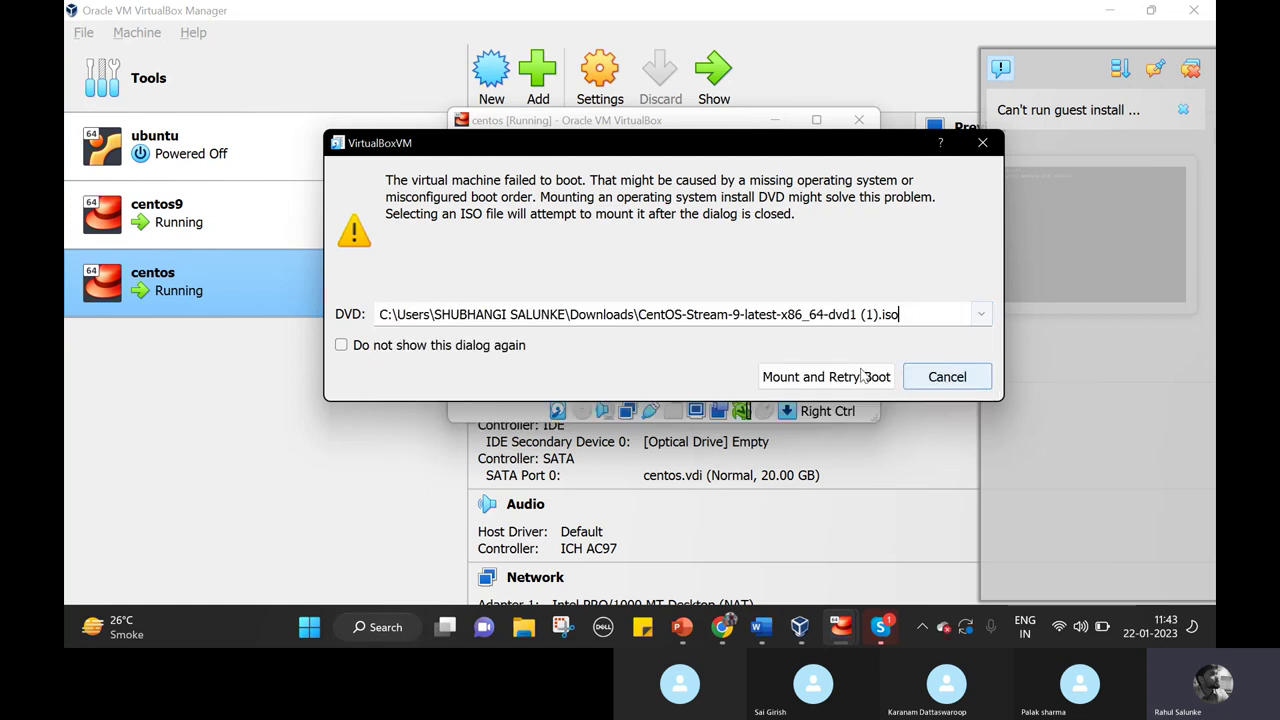
pyautogui.click(805, 378)
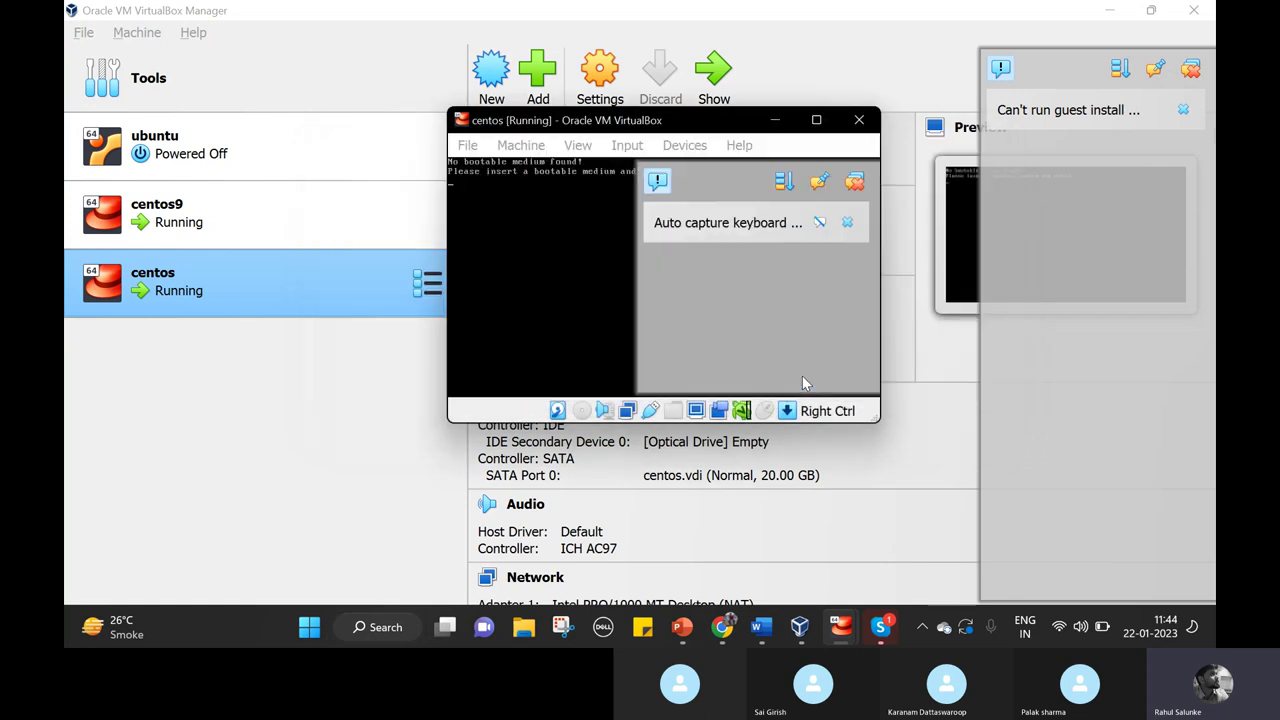
# Maximize the centos VM window and boot the 'Install CentOS Stream 9' menu option.
pyautogui.click(817, 118)
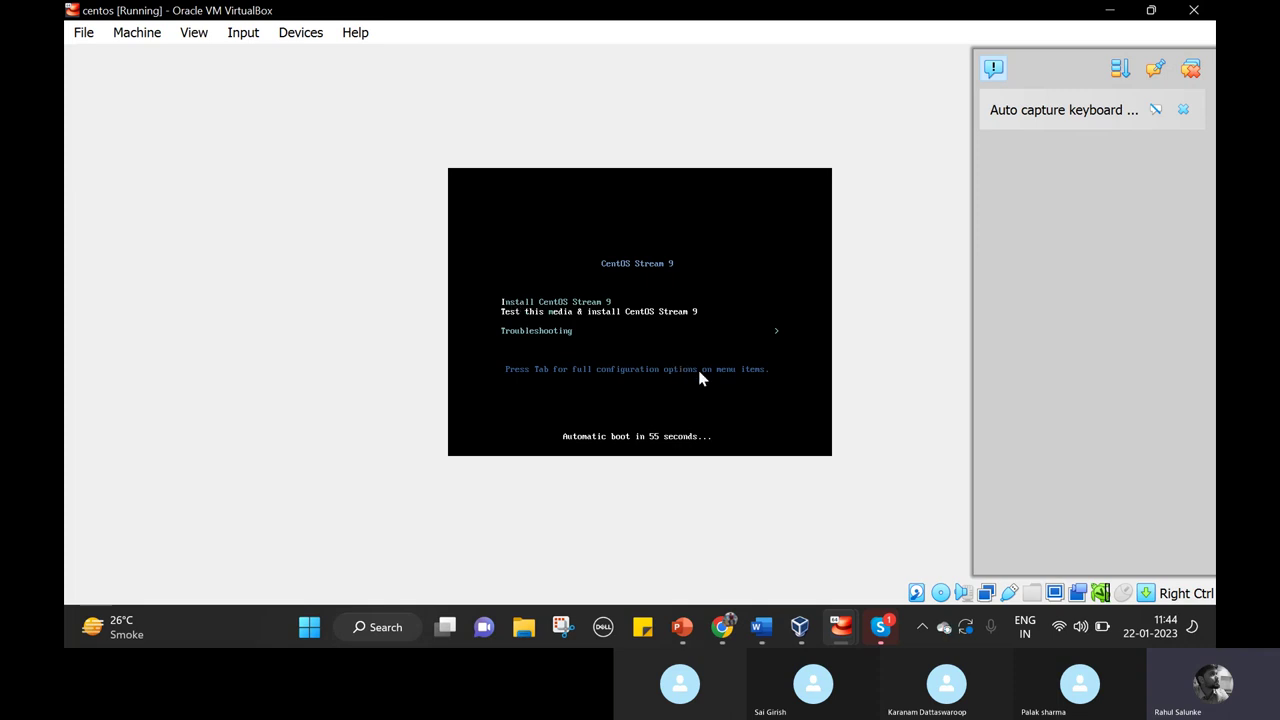
pyautogui.press('Down')
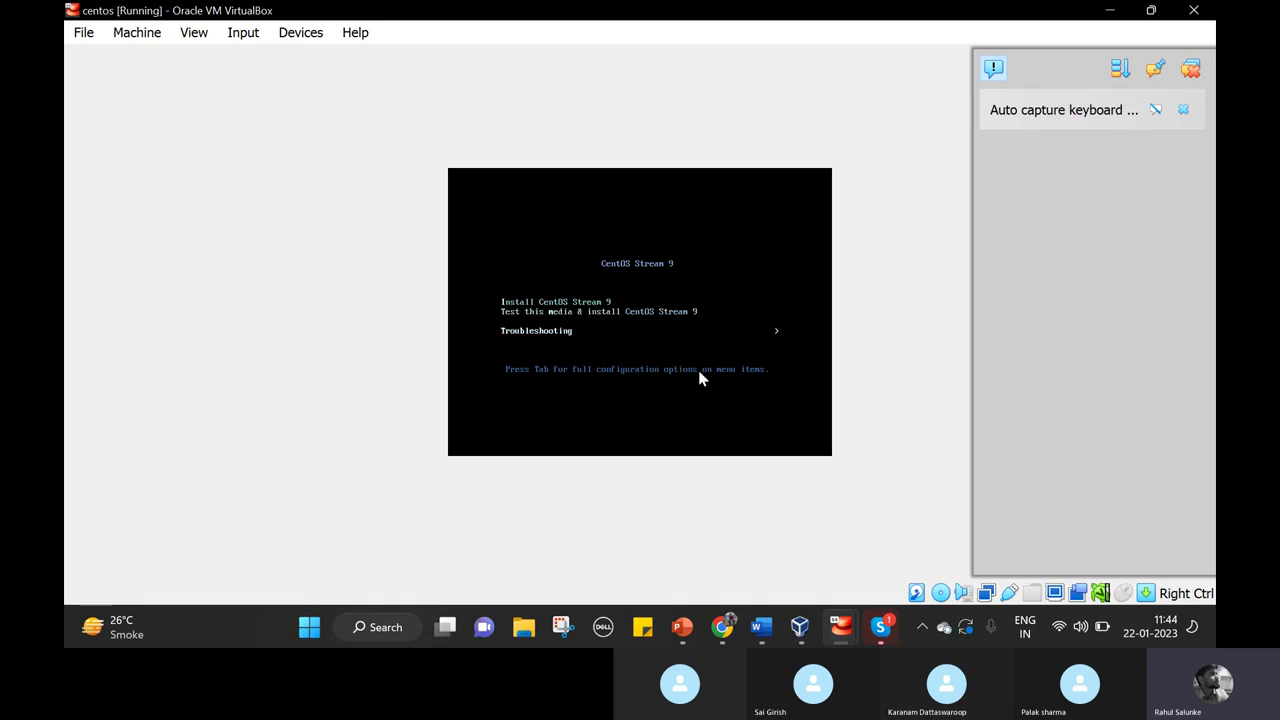
pyautogui.press('Up')
pyautogui.press('Up')
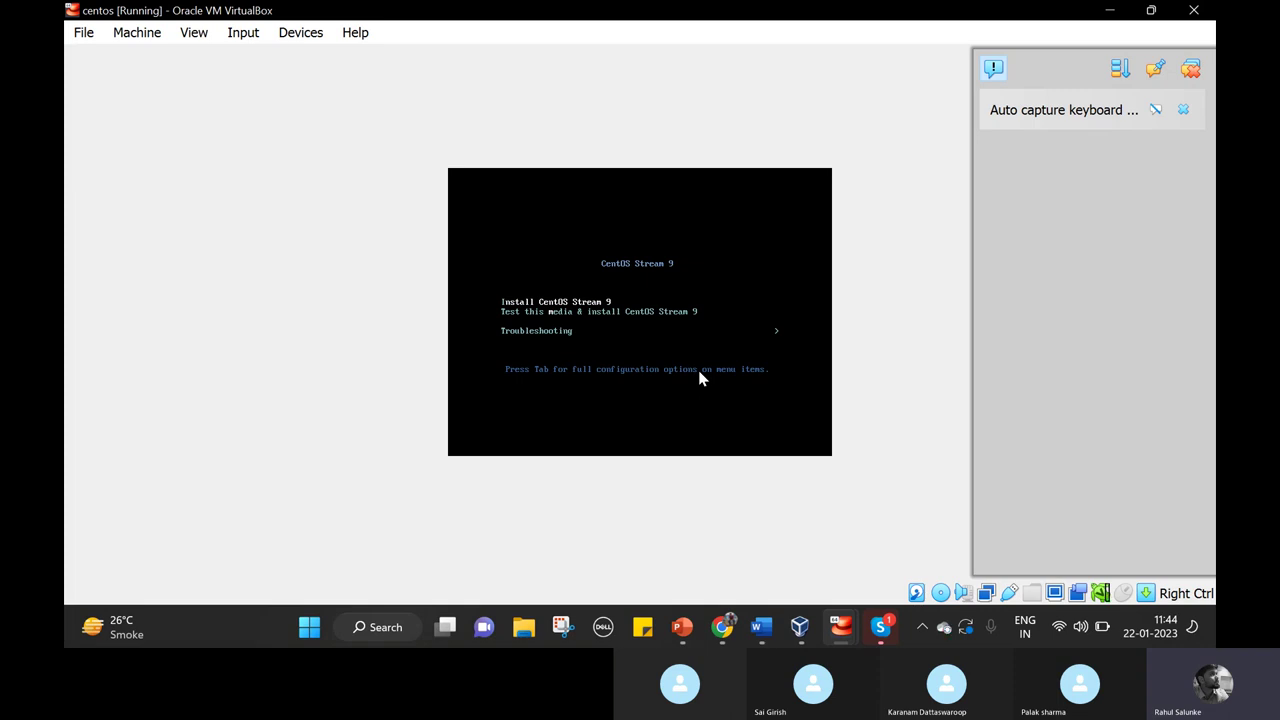
pyautogui.press('Down')
pyautogui.press('Up')
pyautogui.press('Return')
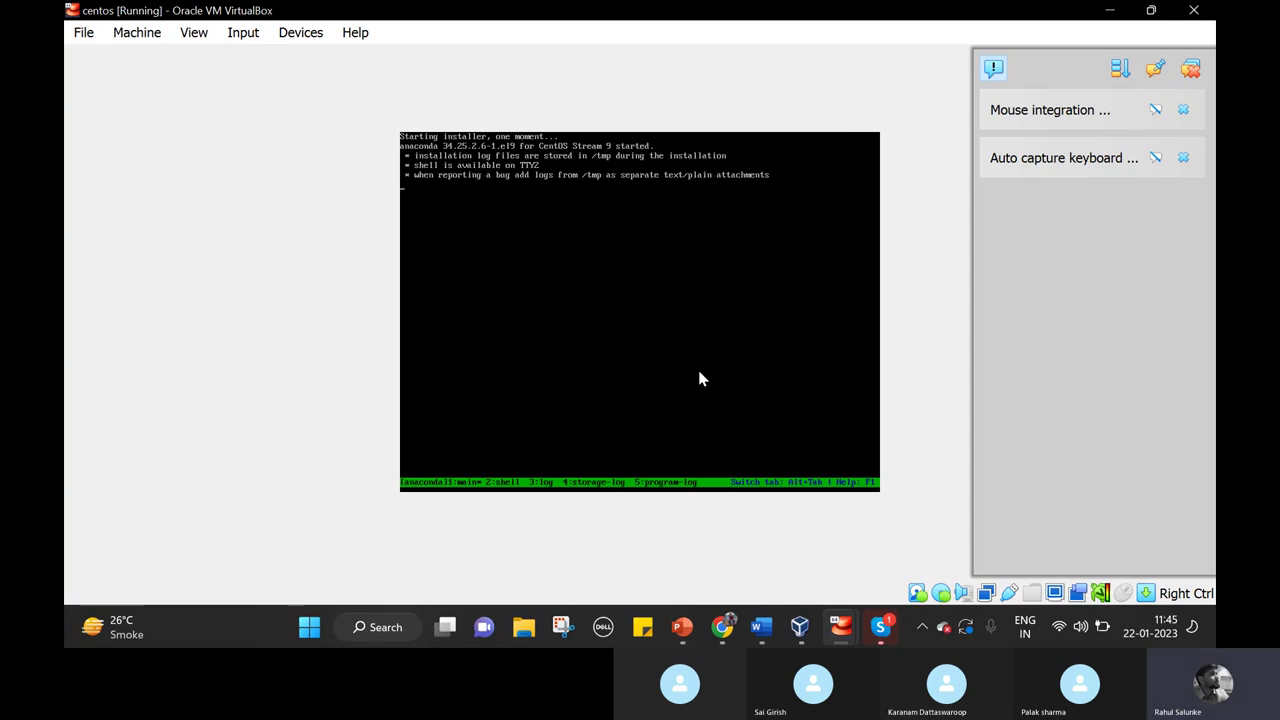
# Scroll the Word guide down to the VirtualBox Information capture dialog screenshot.
pyautogui.click(761, 627)
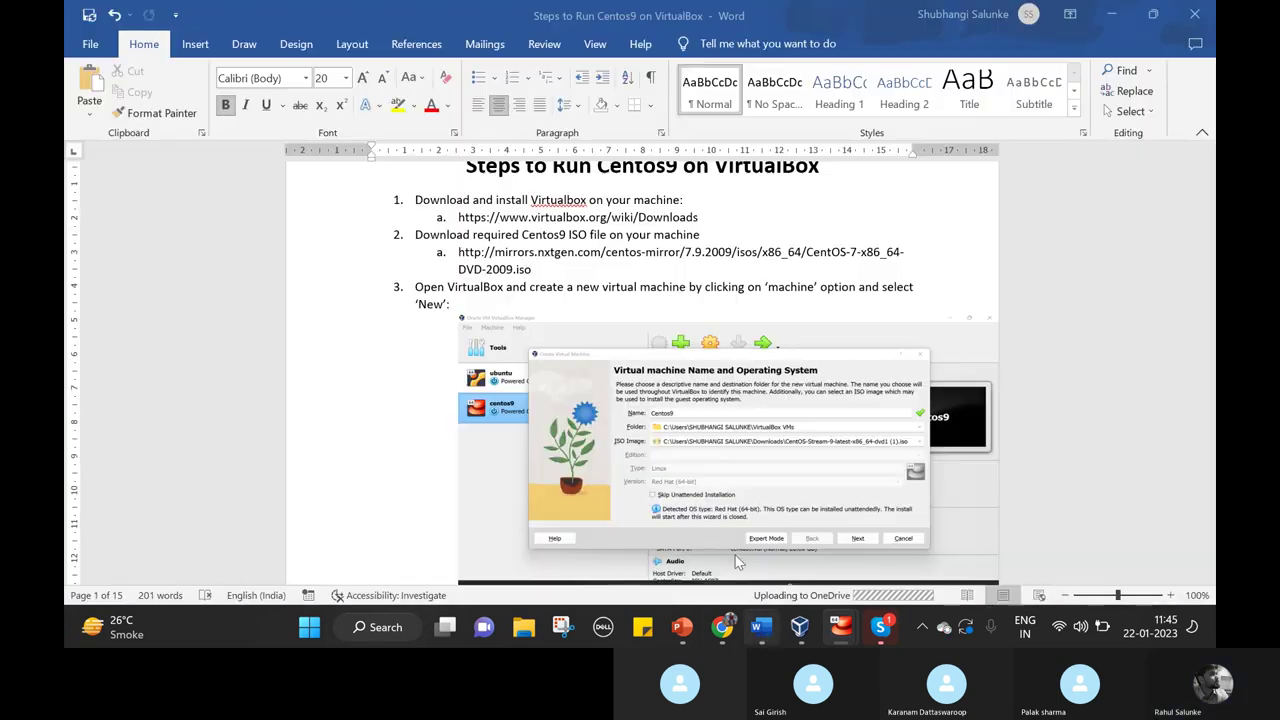
pyautogui.scroll(-10, 706, 457)
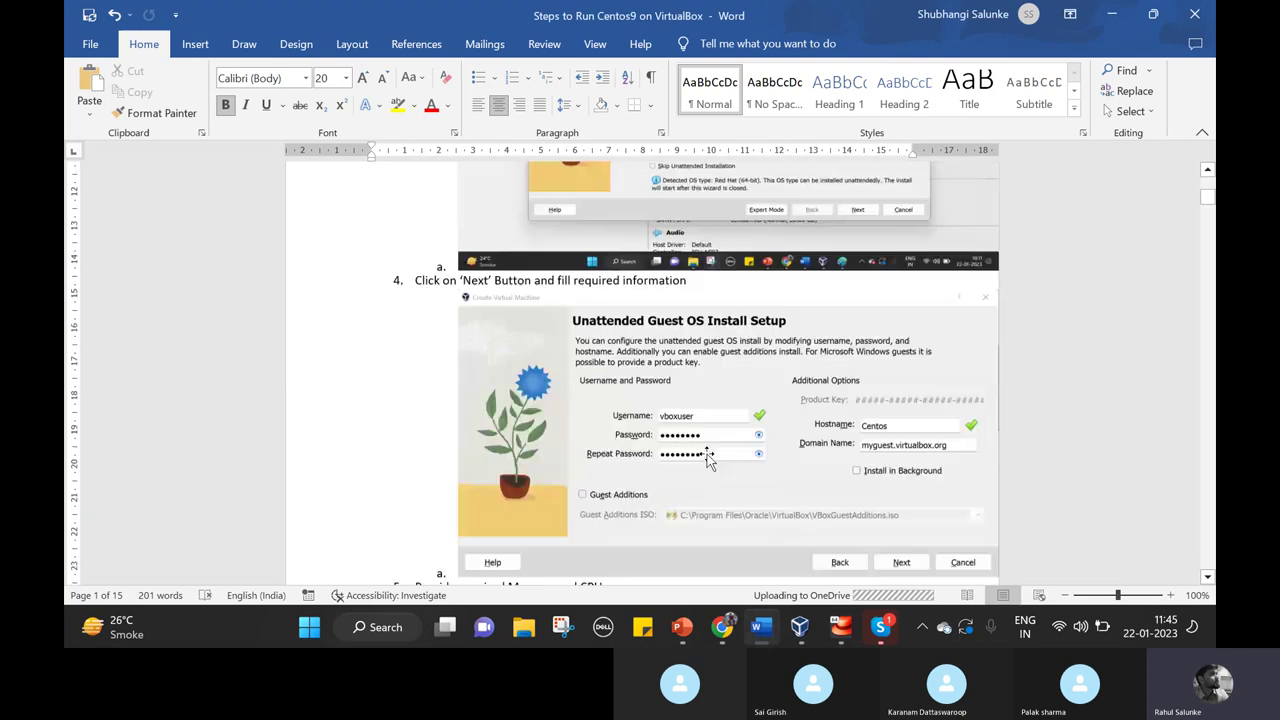
pyautogui.scroll(-15, 706, 457)
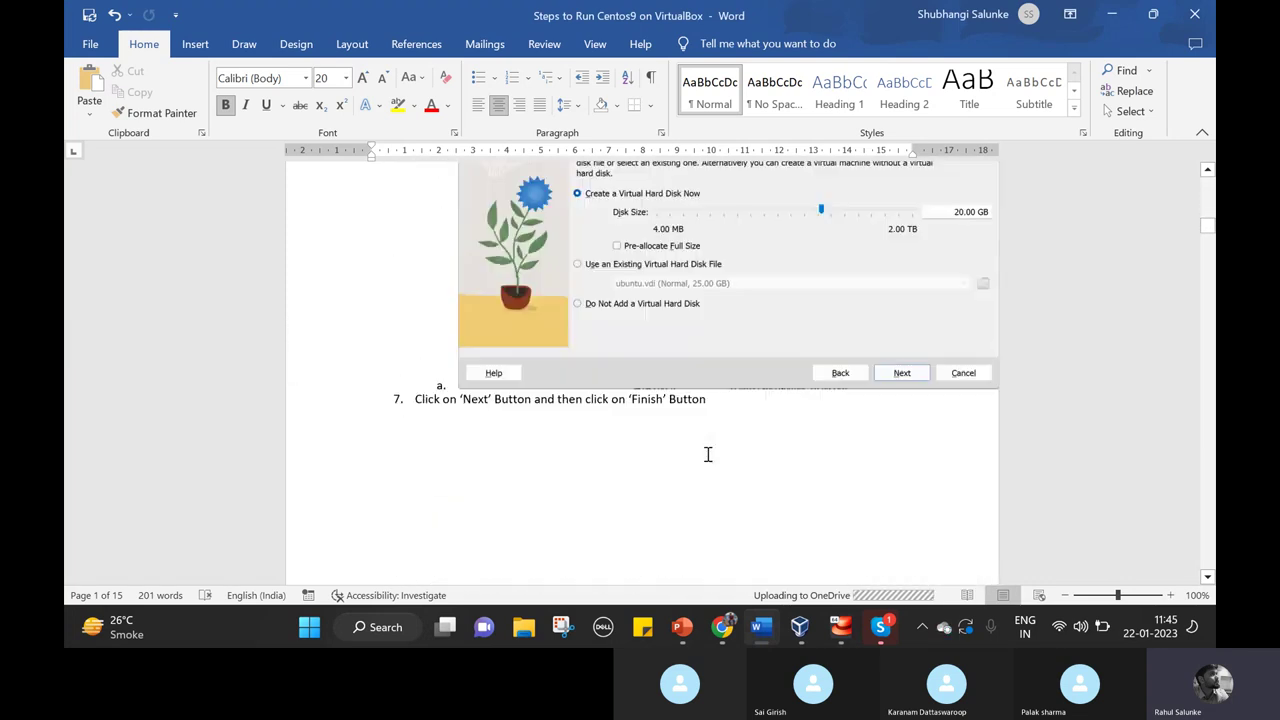
pyautogui.scroll(-8, 706, 457)
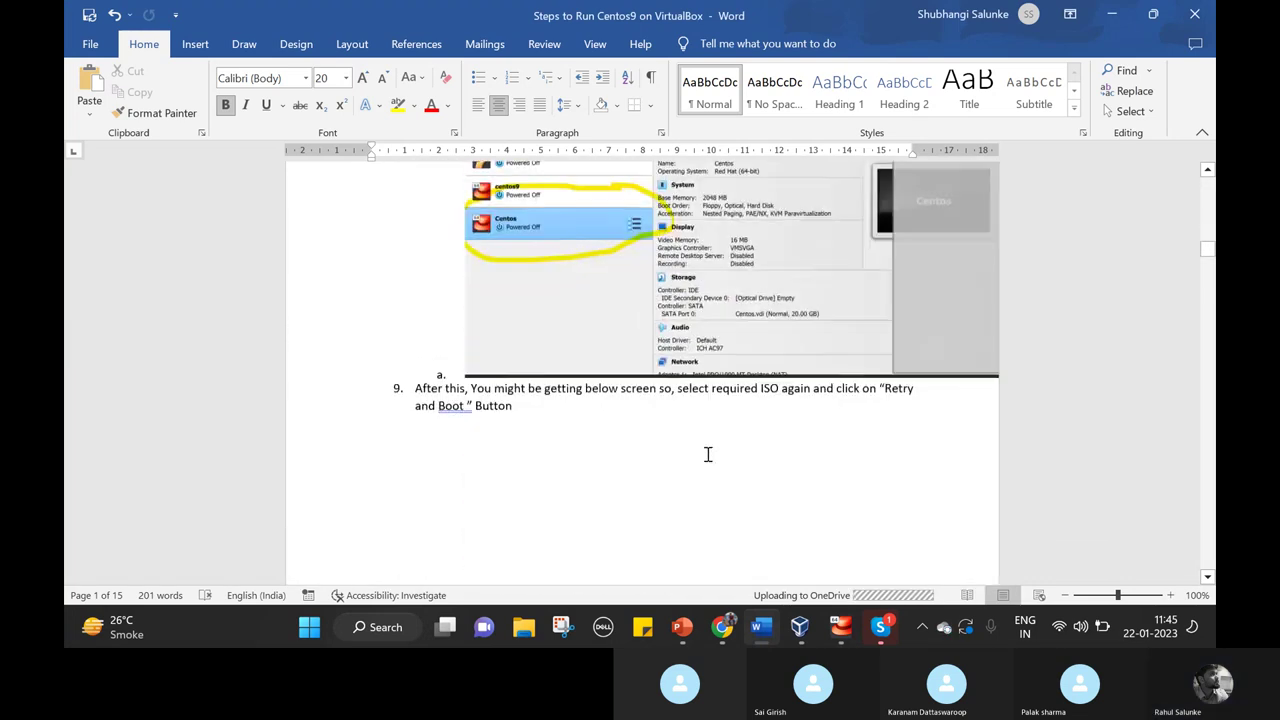
pyautogui.scroll(-10, 706, 454)
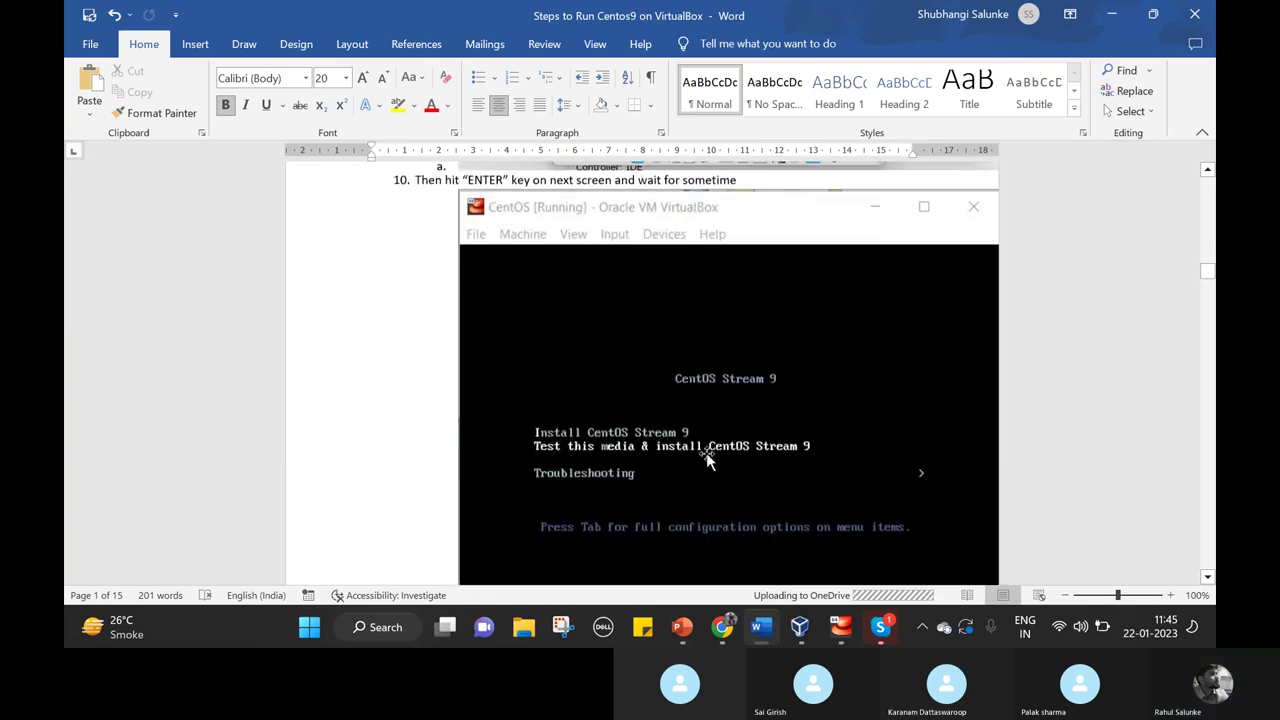
pyautogui.scroll(-8, 707, 455)
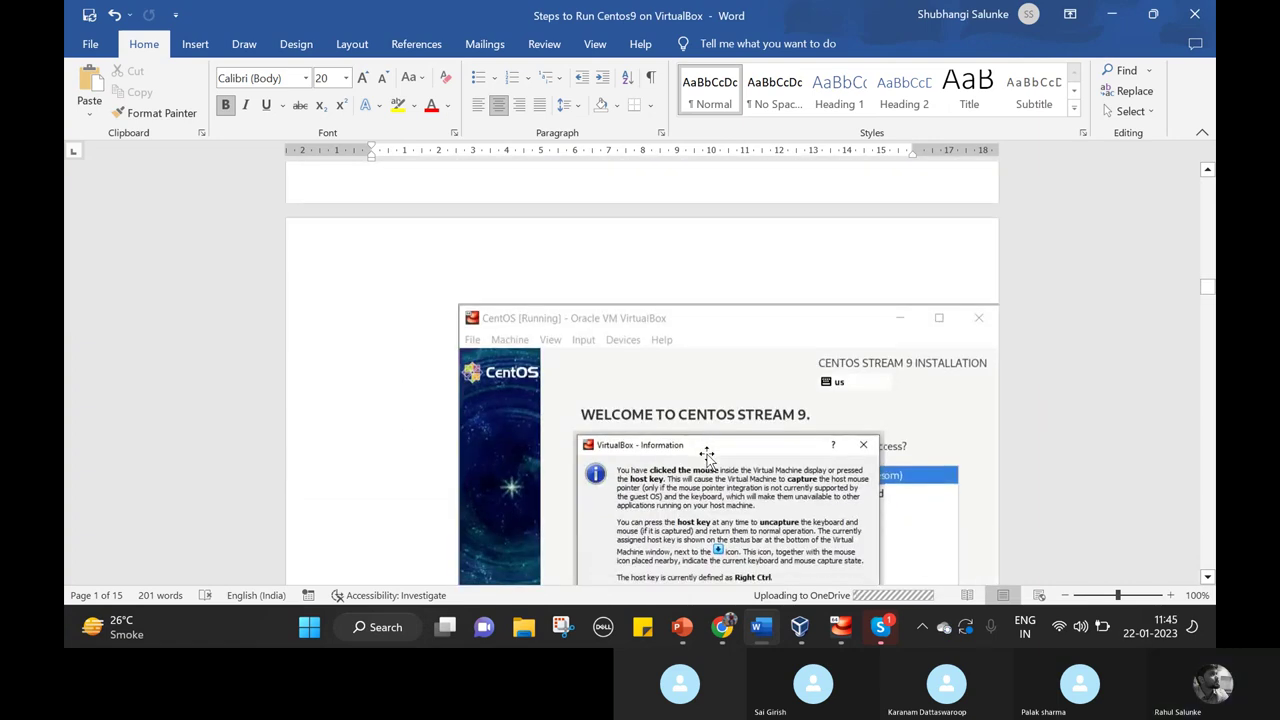
pyautogui.scroll(1, 706, 457)
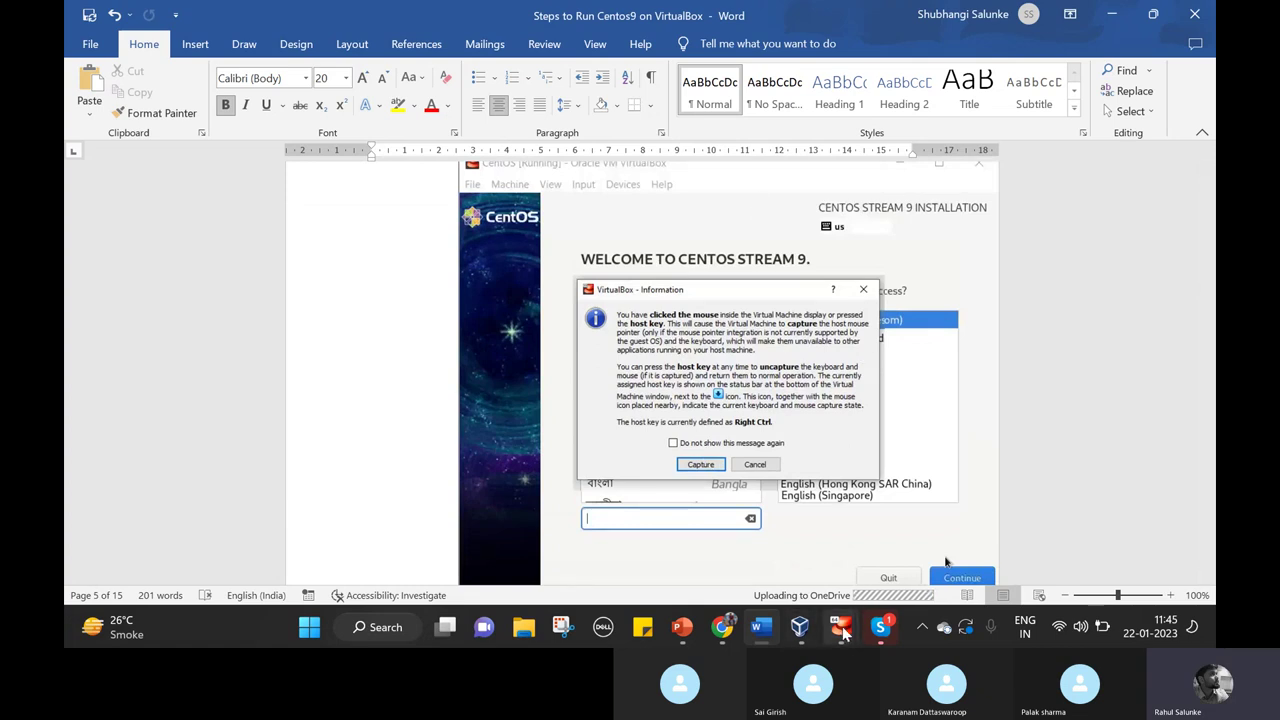
# Watch the centos VM reach the Welcome to CentOS Stream 9 language screen, then switch back to Word.
pyautogui.moveTo(845, 628)
pyautogui.click(905, 560)
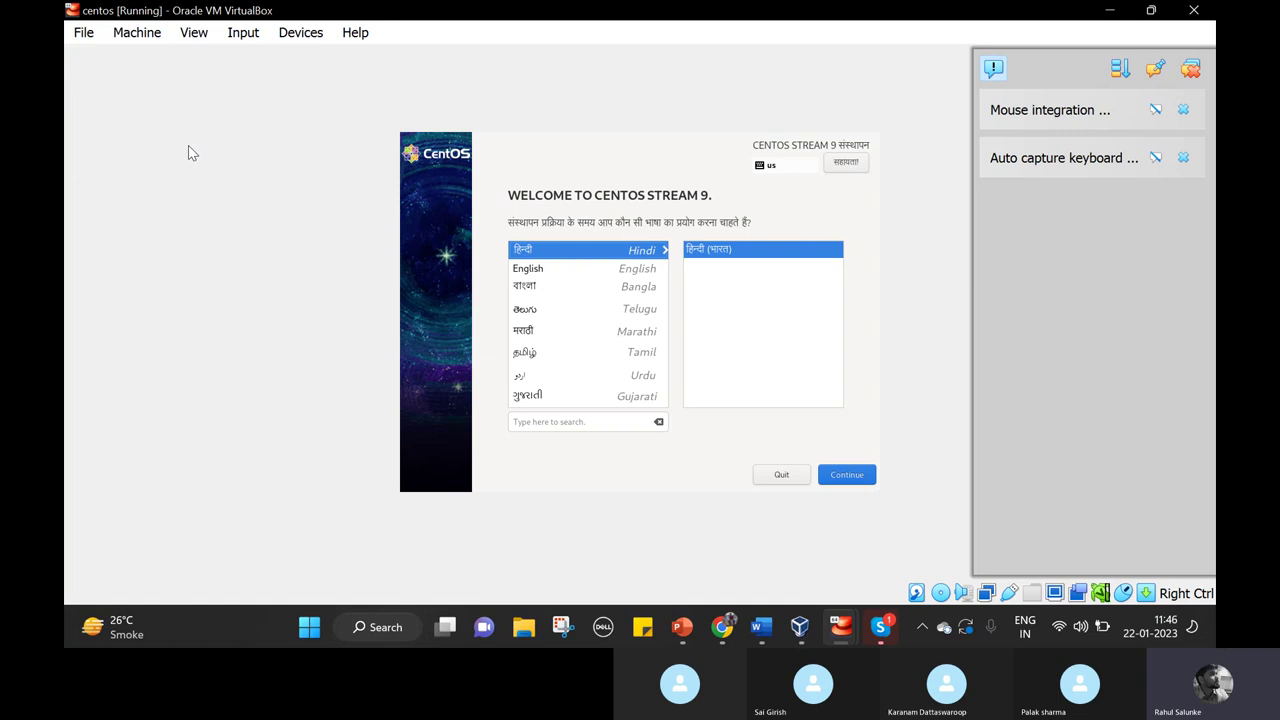
pyautogui.hotkey('alt', 'Tab')
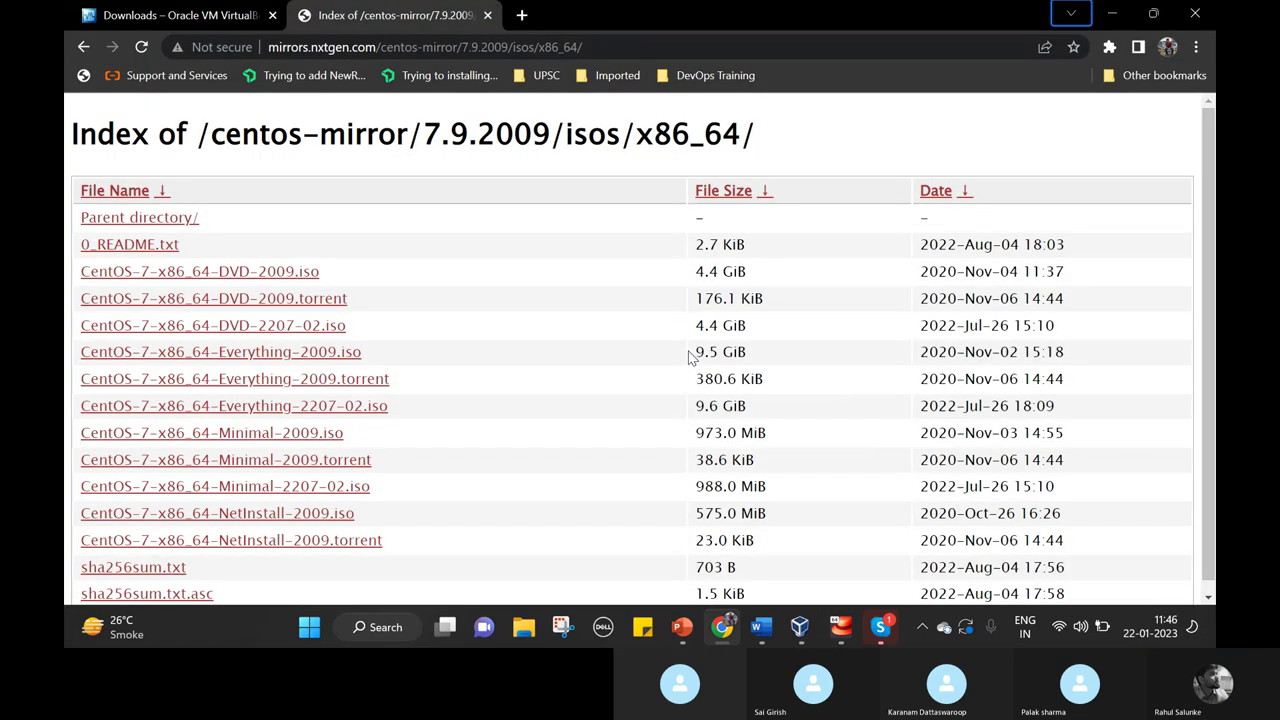
pyautogui.hotkey('alt', 'Tab')
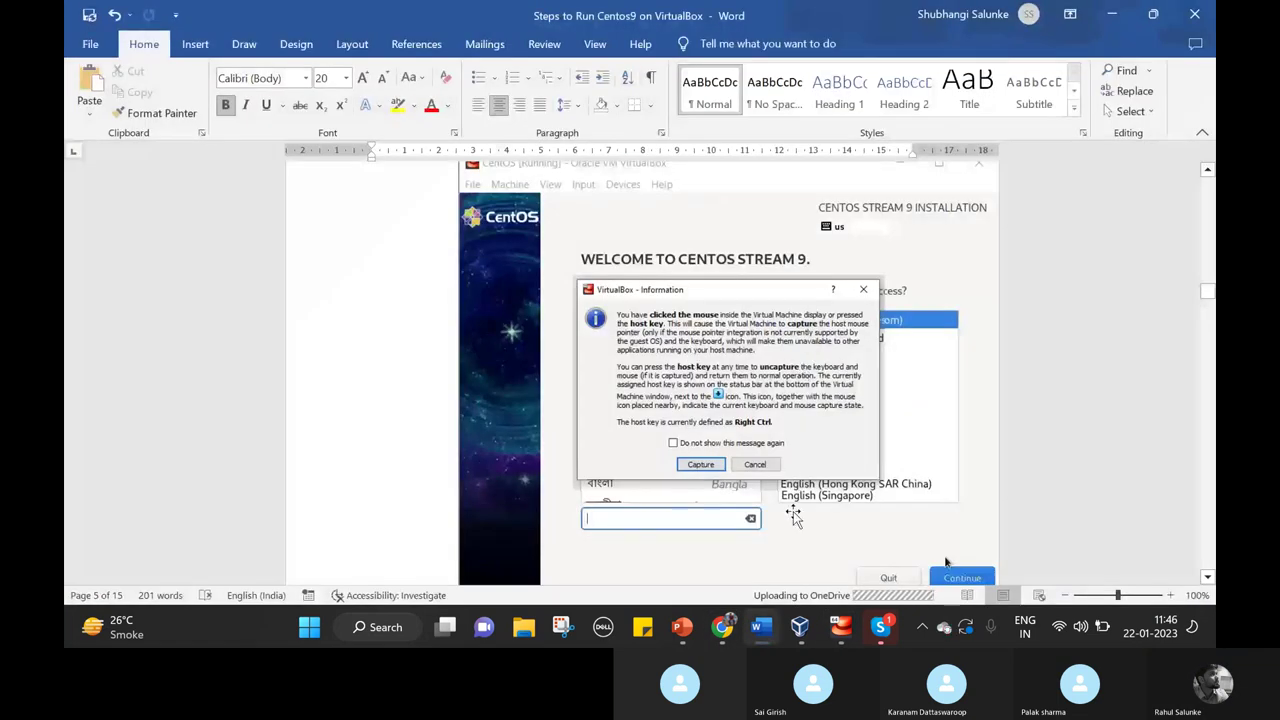
# Return to the centos VM and select English in the installer's language list.
pyautogui.moveTo(843, 635)
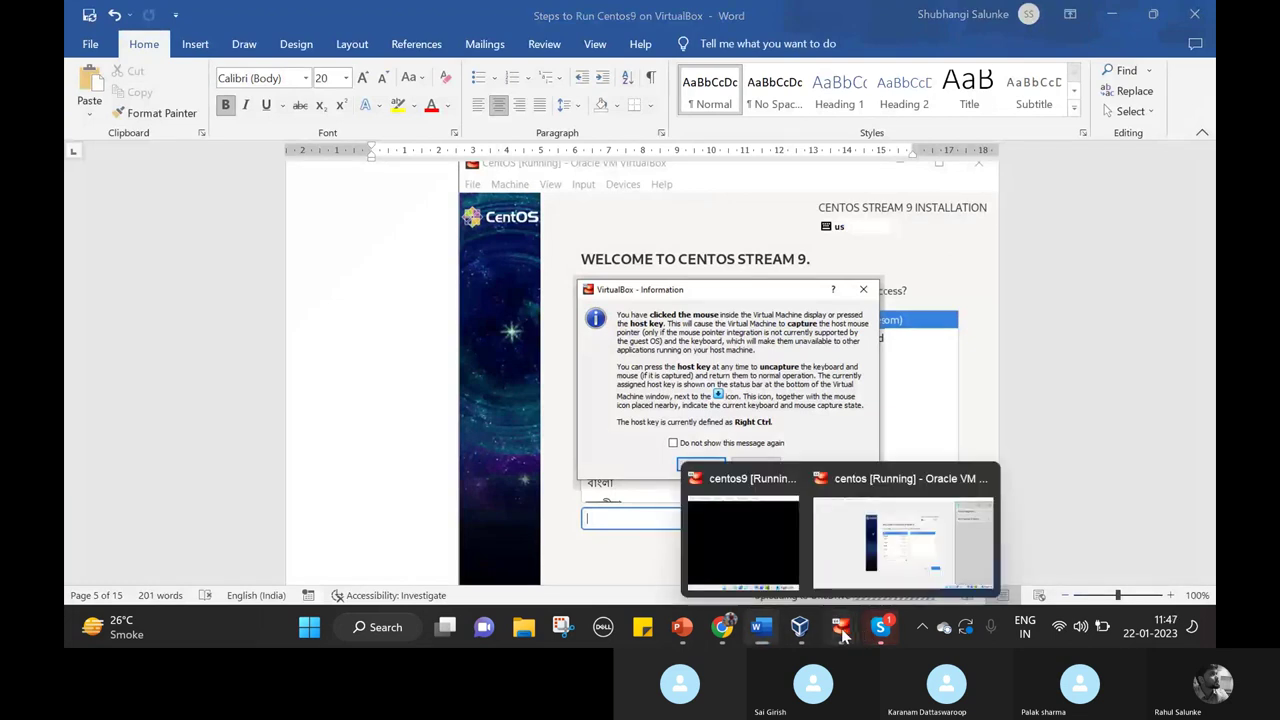
pyautogui.click(909, 548)
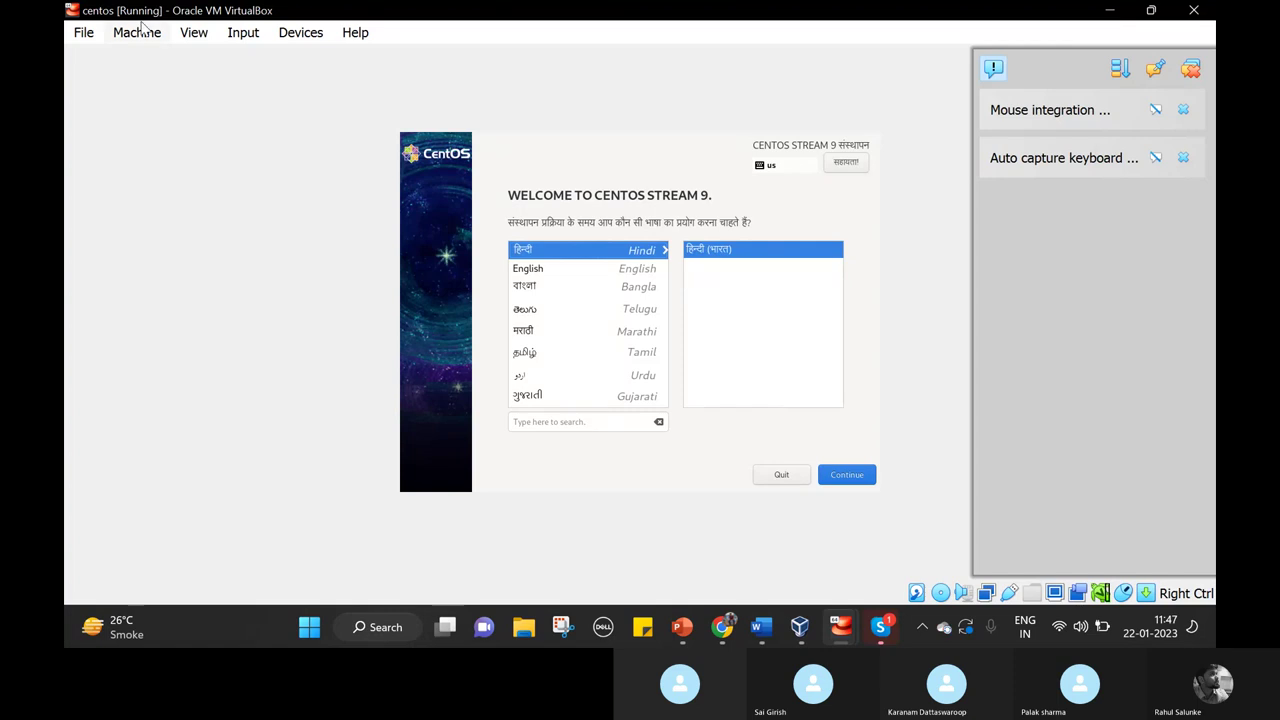
pyautogui.press('Down')
pyautogui.press('Down')
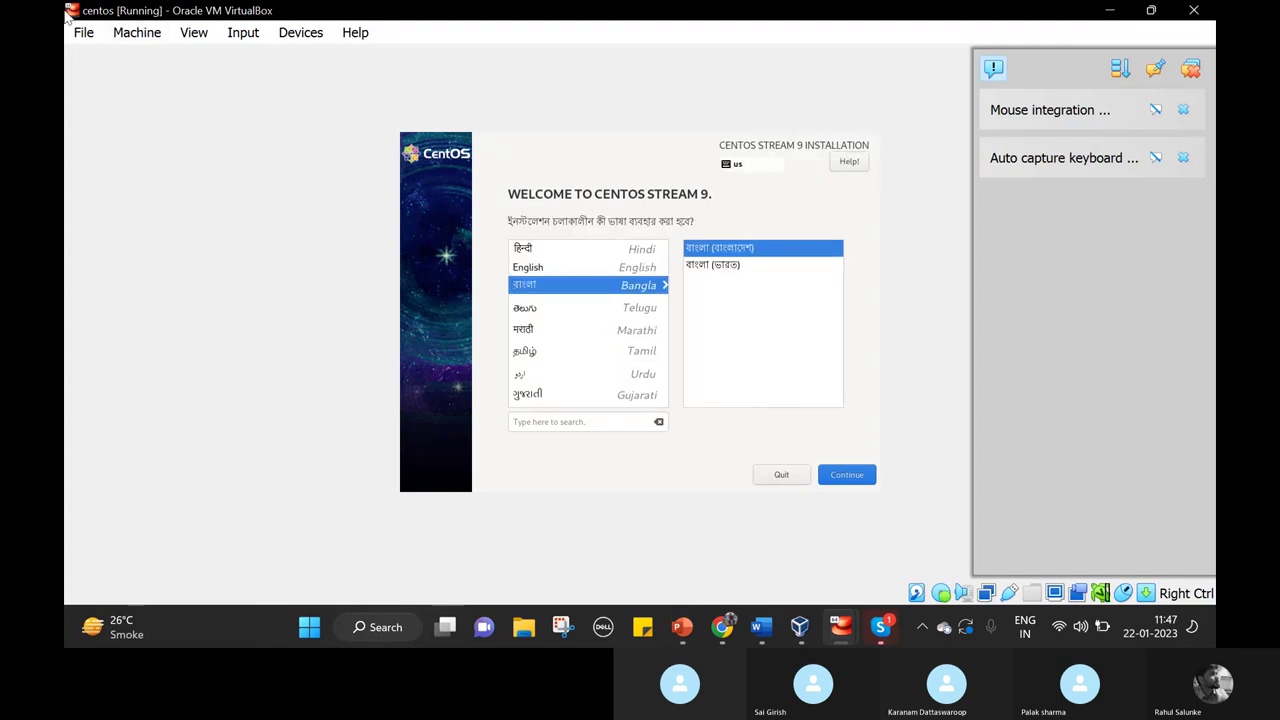
pyautogui.press('Up')
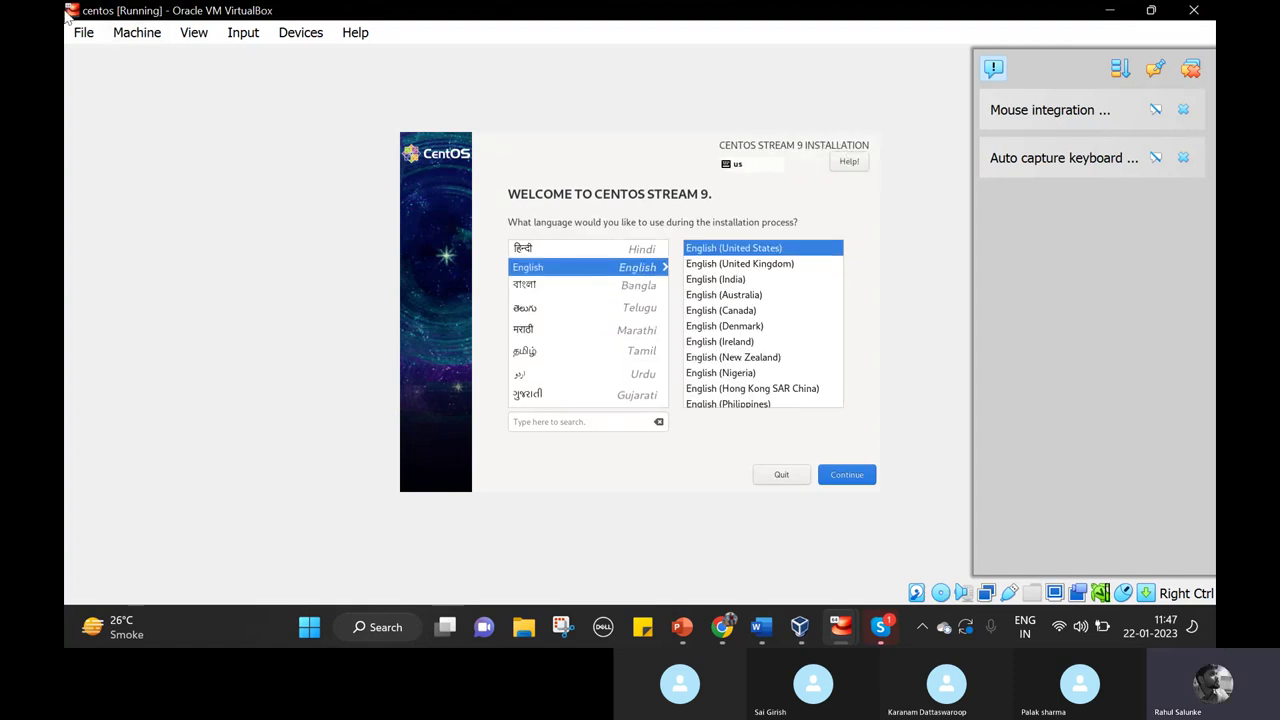
pyautogui.press('Down')
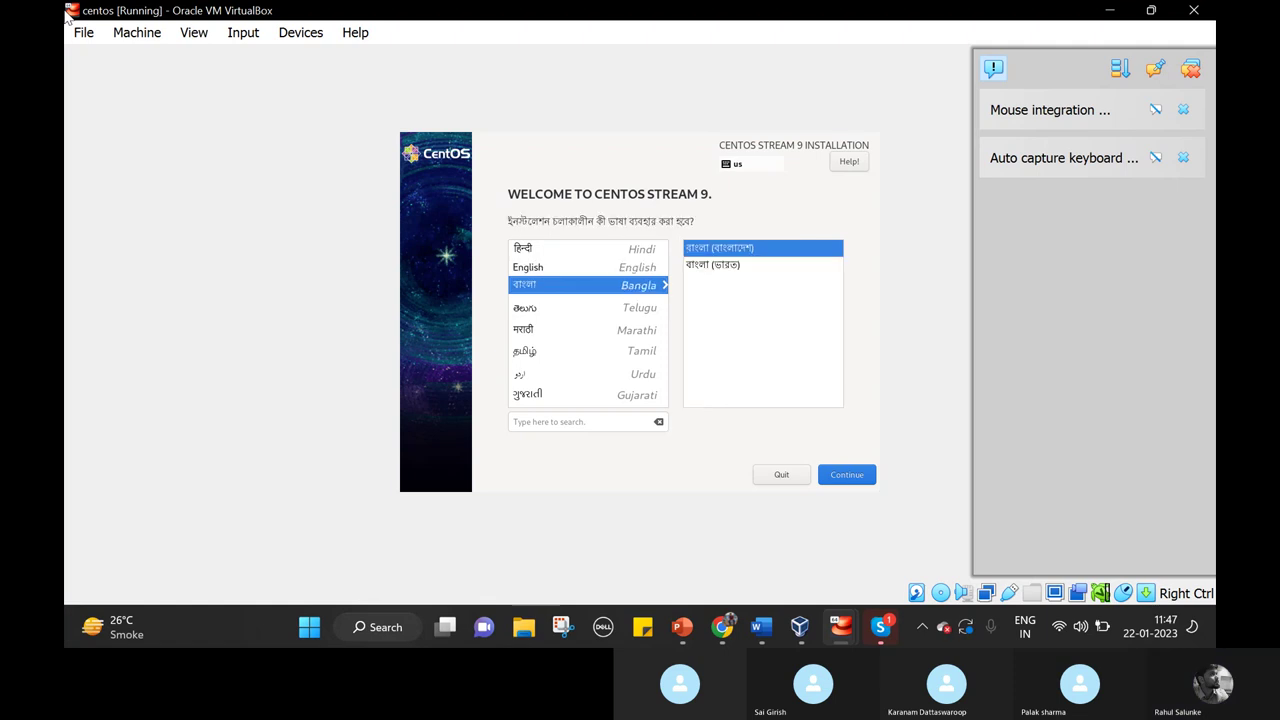
pyautogui.press('Up')
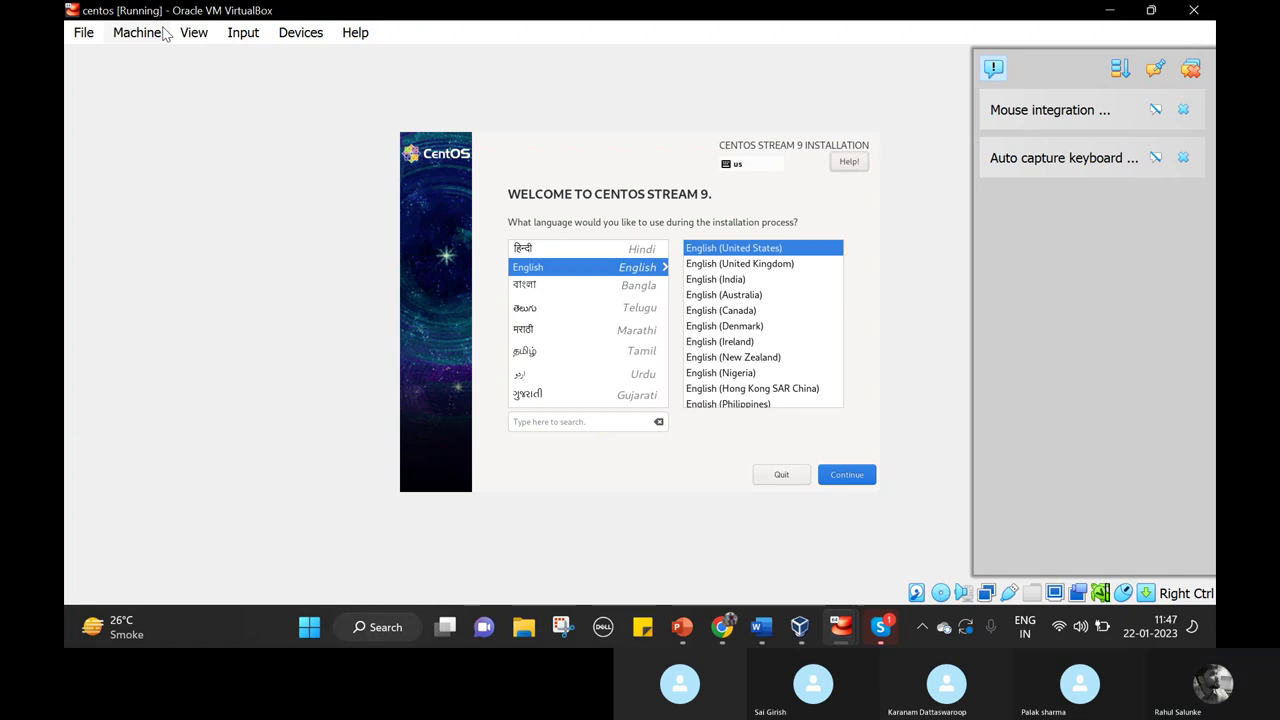
# Move focus past the language search box and open the CentOS installer's Help window.
pyautogui.press('Tab')
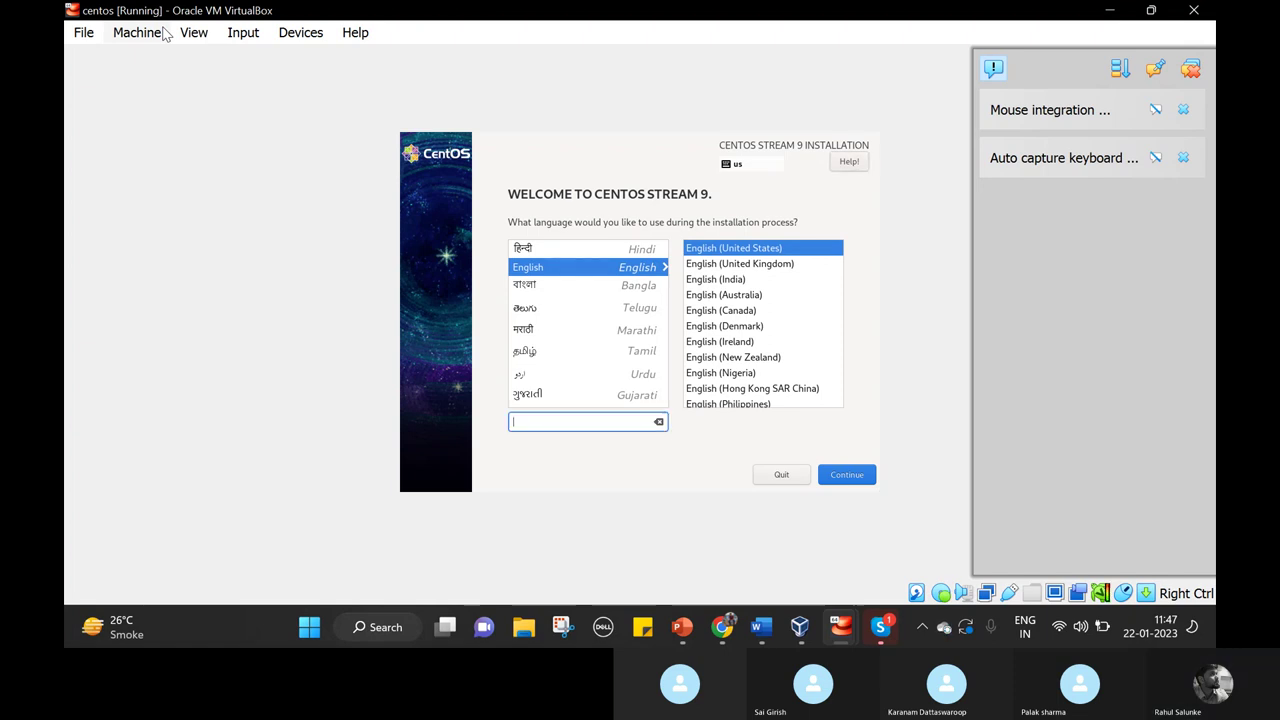
pyautogui.press('Tab')
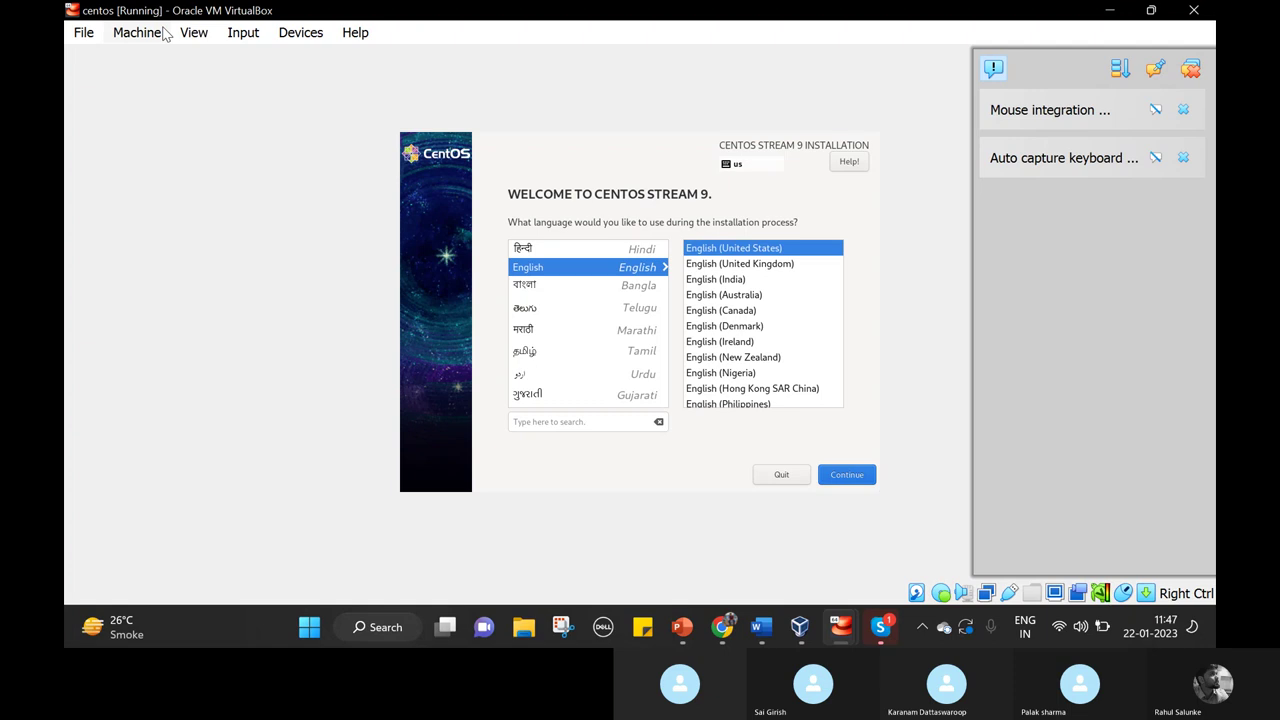
pyautogui.press('F1')
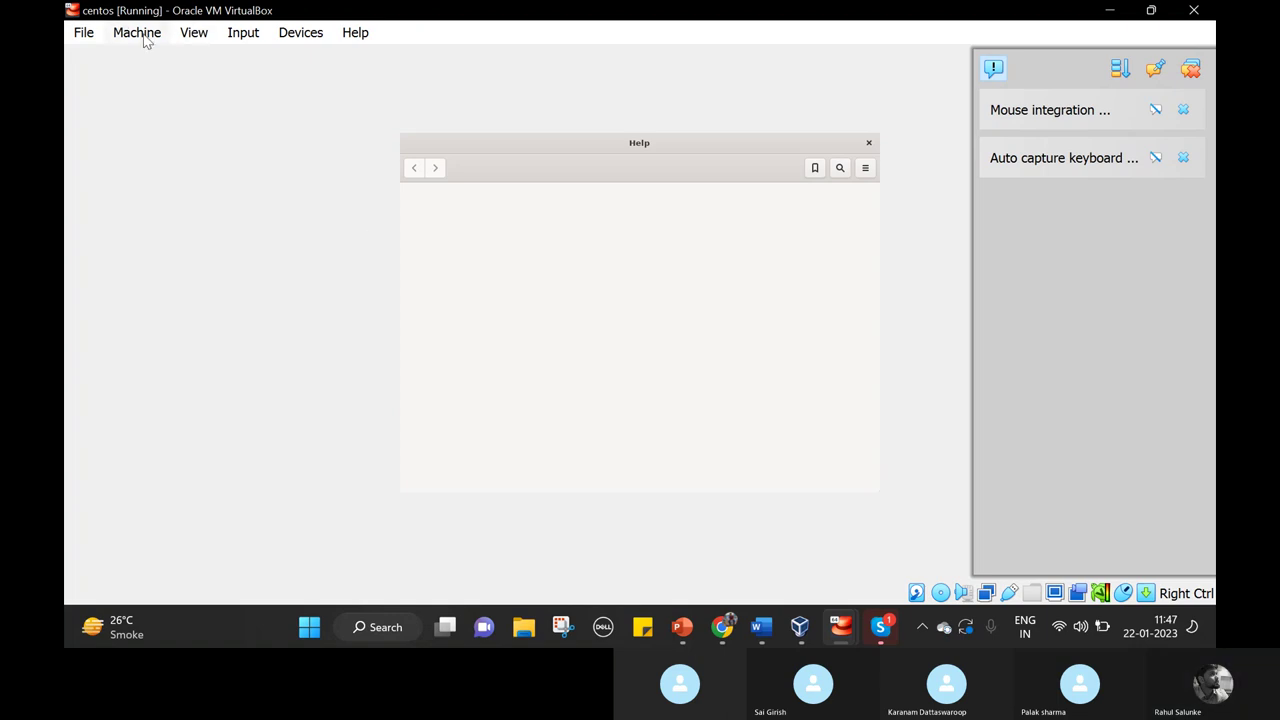
# Open and close the VM's Input options list twice without changing anything.
pyautogui.click(247, 36)
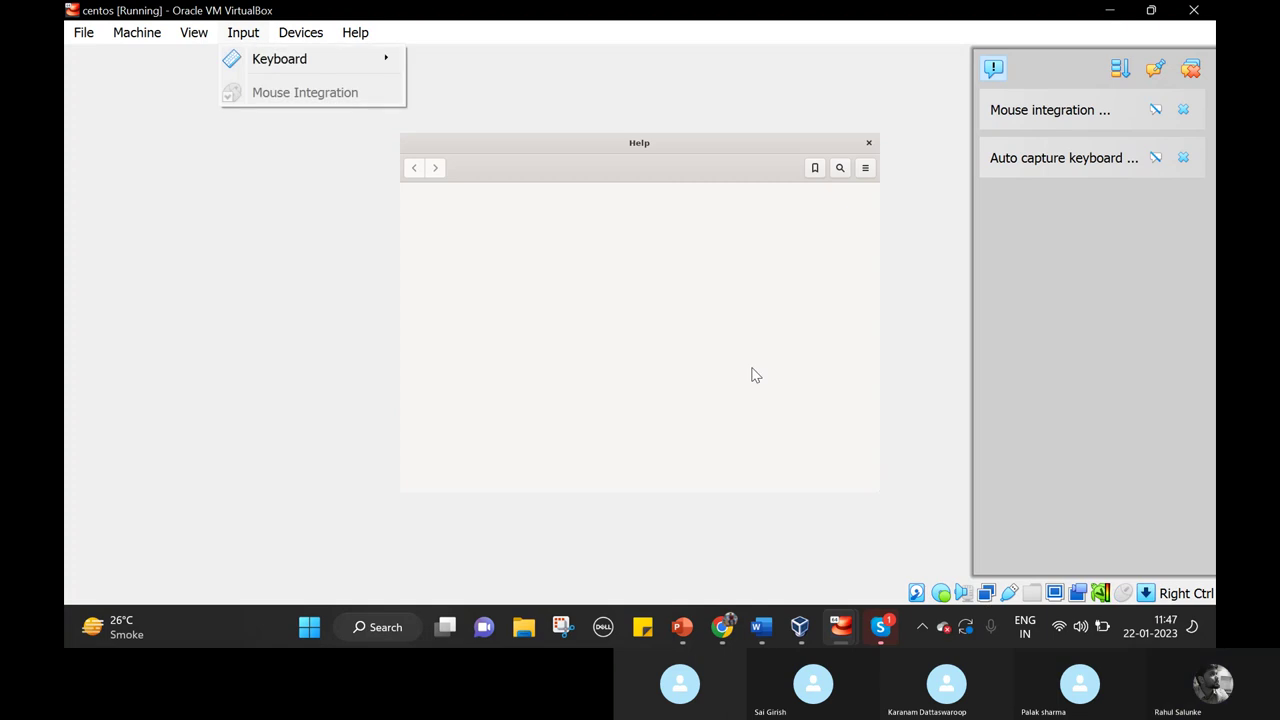
pyautogui.click(613, 279)
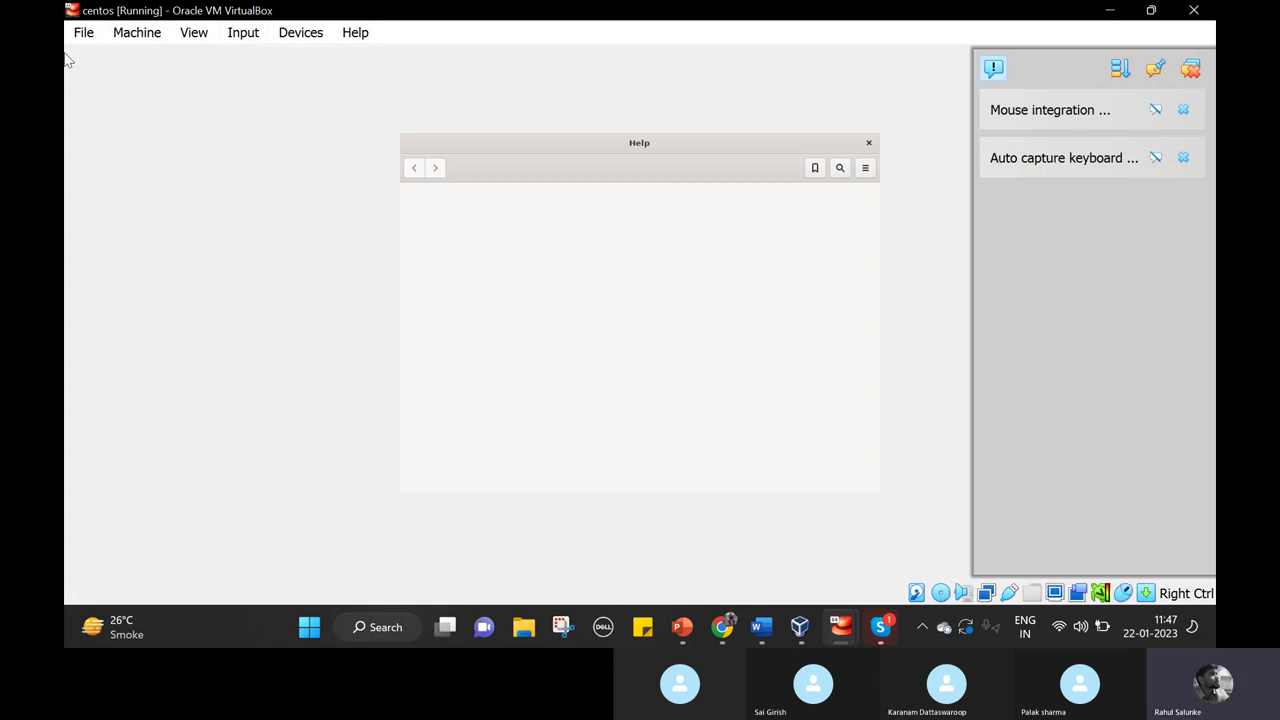
pyautogui.click(249, 35)
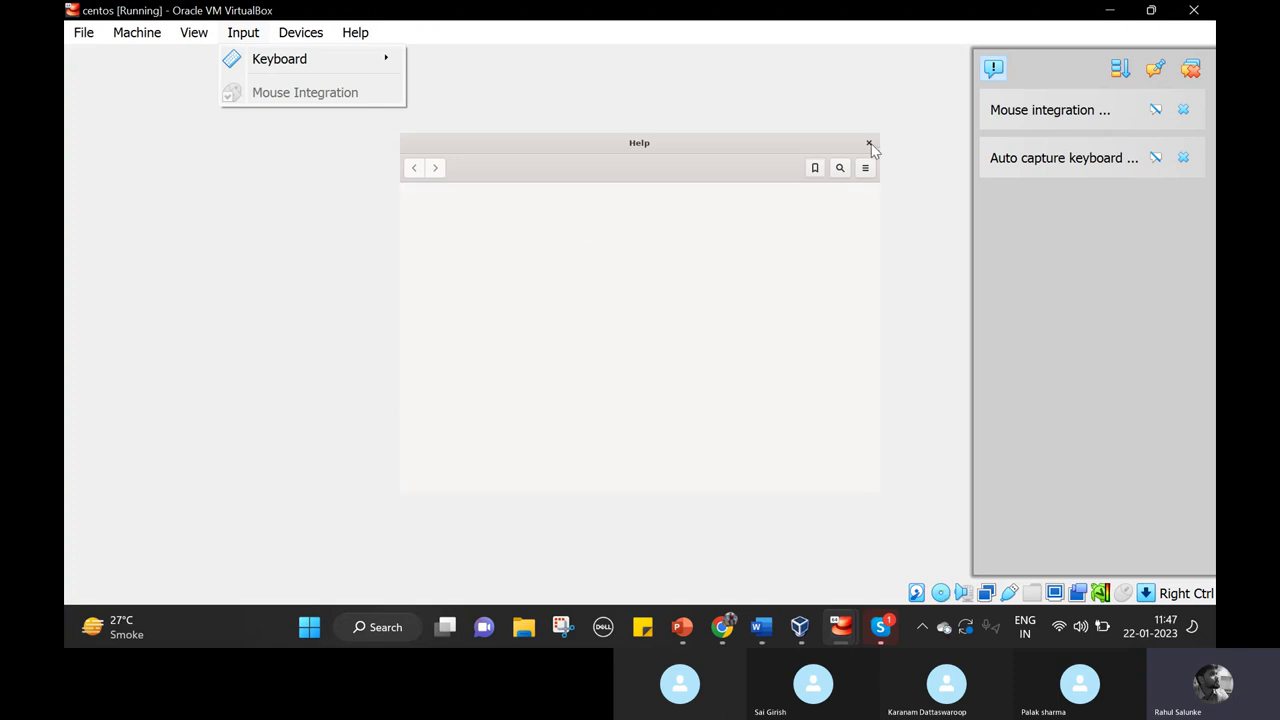
pyautogui.click(872, 146)
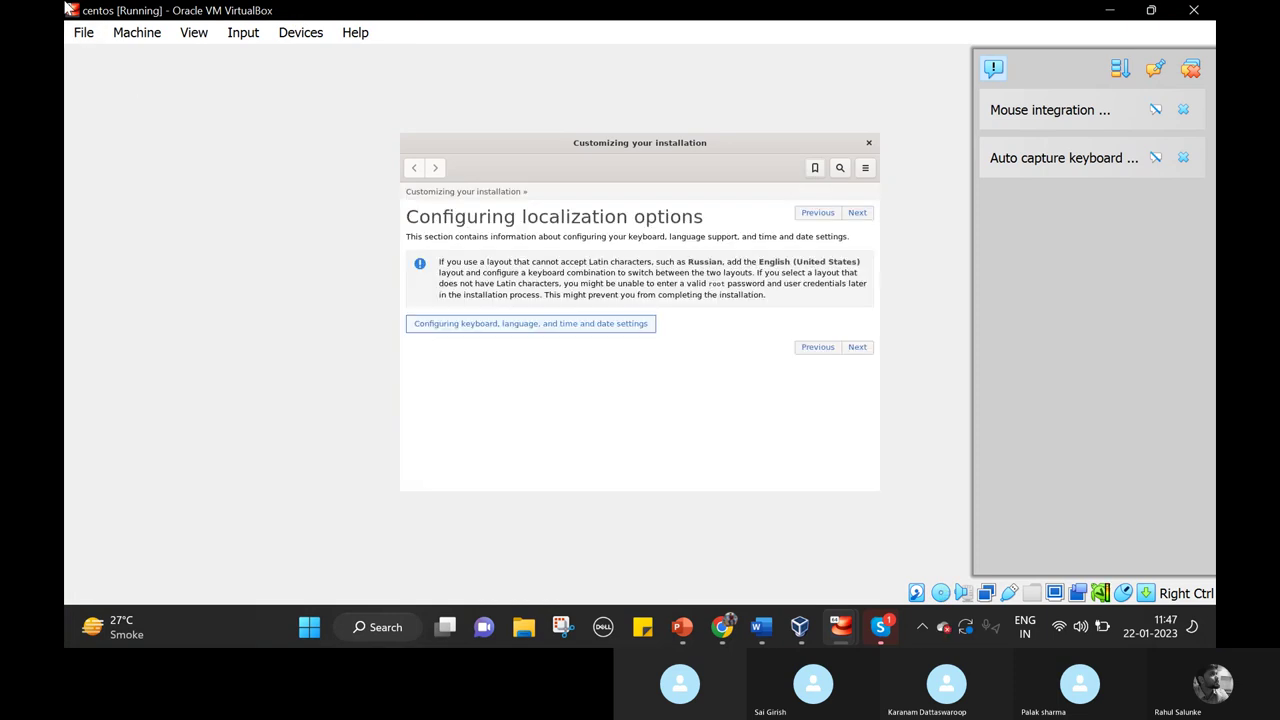
# Step through the help page links, then bring up VirtualBox Manager showing the centos details.
pyautogui.press('Tab')
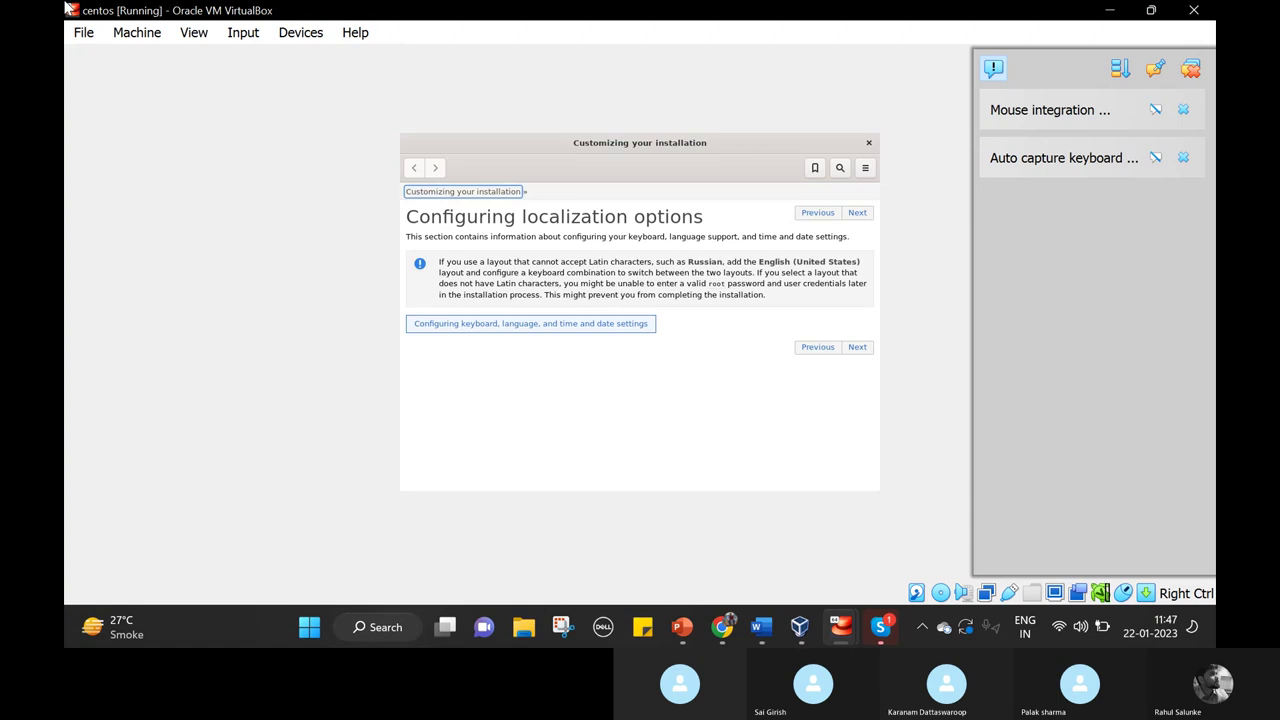
pyautogui.press('Tab')
pyautogui.press('Tab')
pyautogui.press('Tab')
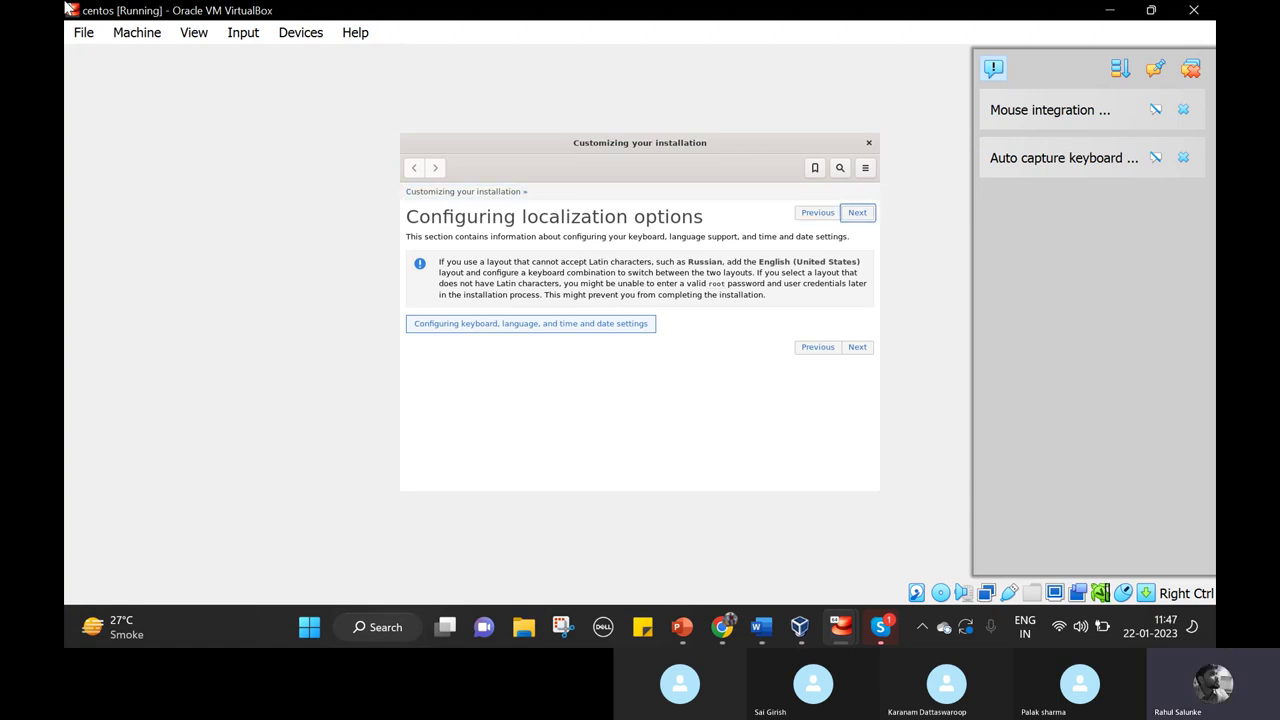
pyautogui.press('Tab')
pyautogui.press('Tab')
pyautogui.press('Tab')
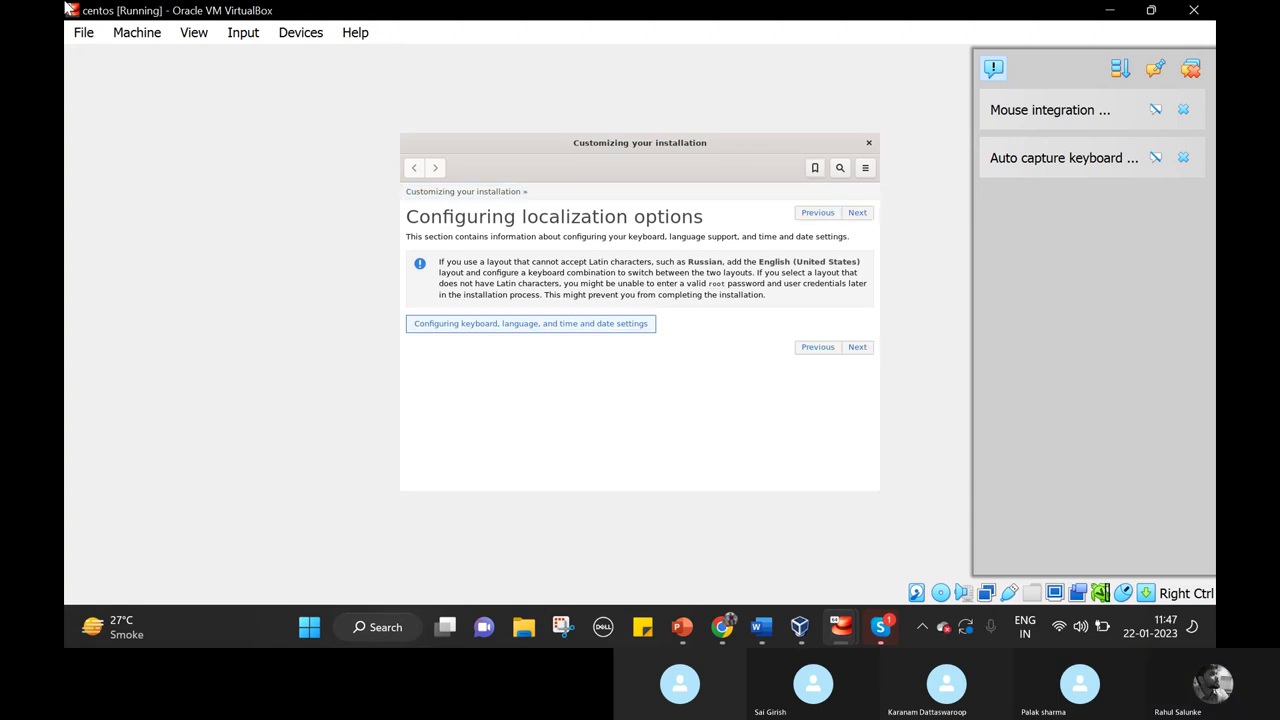
pyautogui.press('Tab')
pyautogui.press('Tab')
pyautogui.press('Tab')
pyautogui.press('Tab')
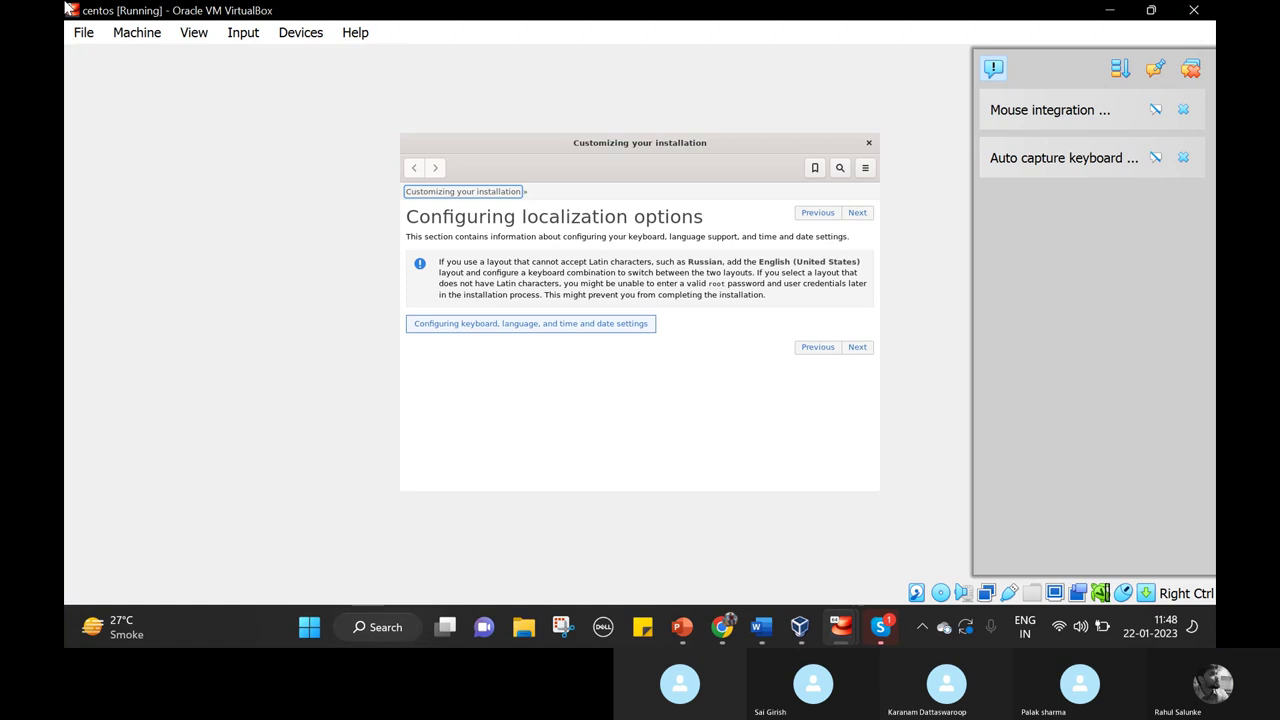
pyautogui.press('Tab')
pyautogui.press('Tab')
pyautogui.press('Tab')
pyautogui.press('Tab')
pyautogui.press('Tab')
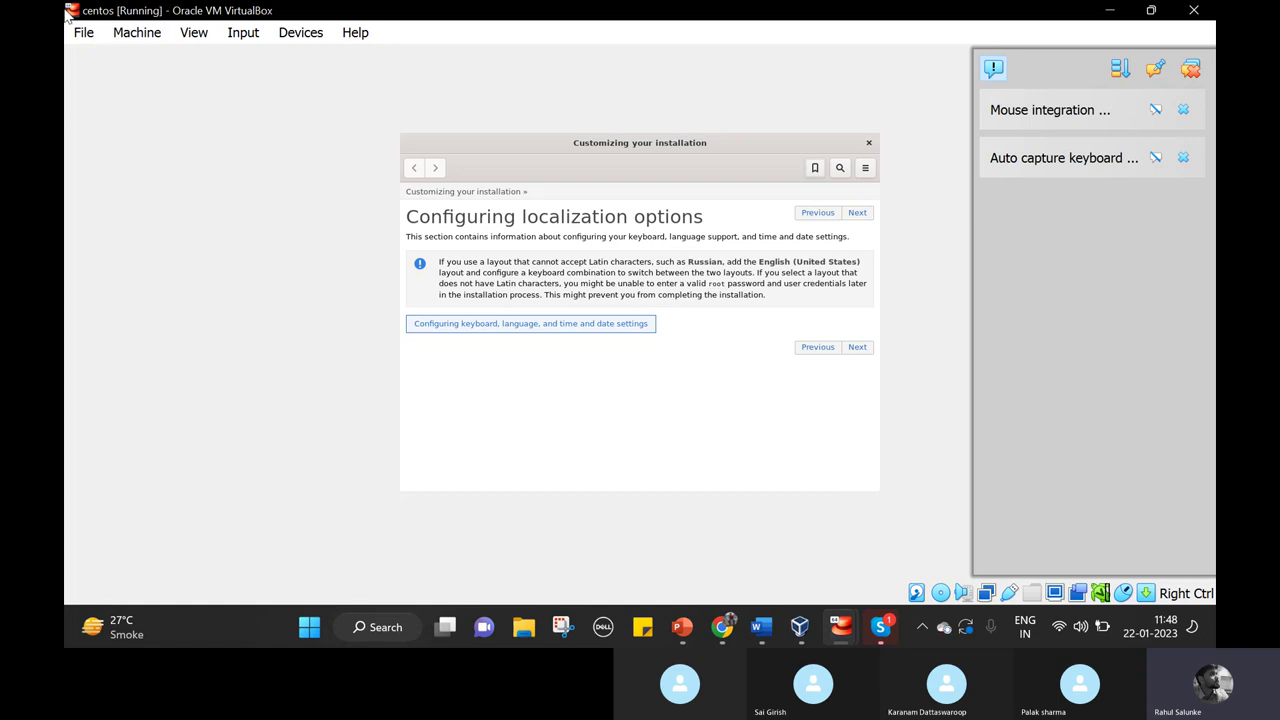
pyautogui.click(799, 627)
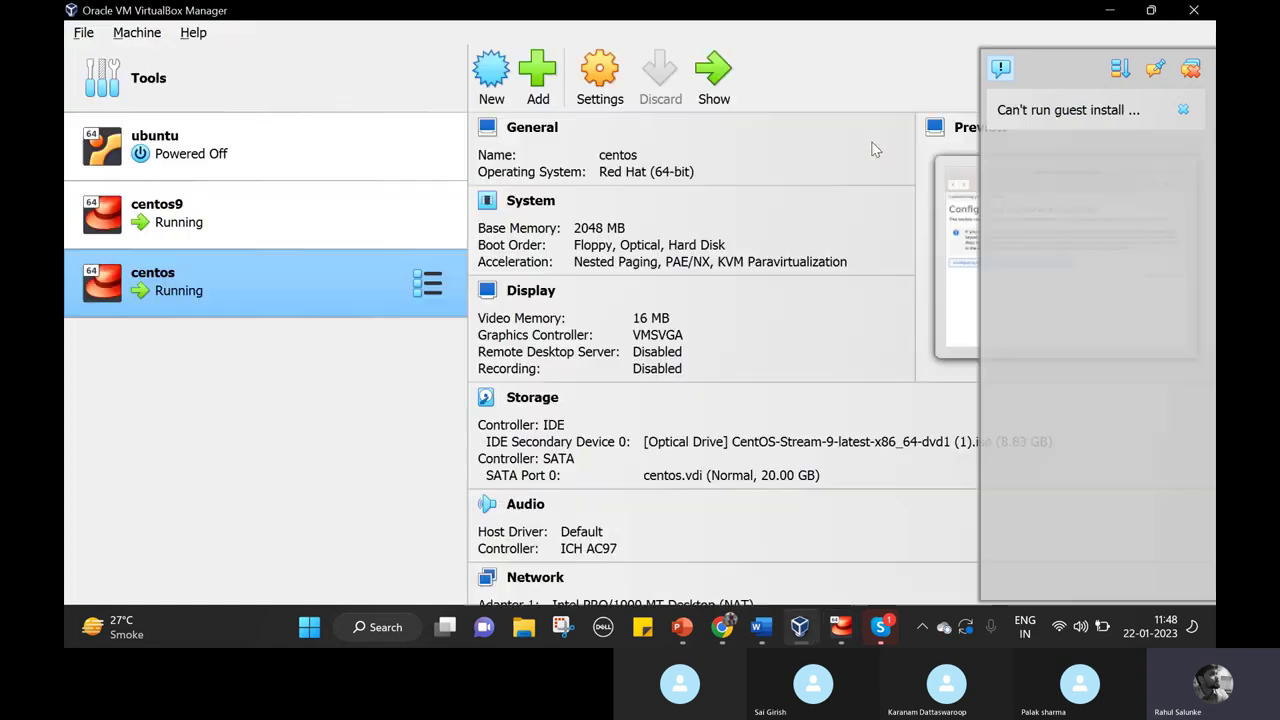
# Switch to the Word guide and scroll to step 14's Installation Summary screenshot with Root Password flagged.
pyautogui.click(760, 627)
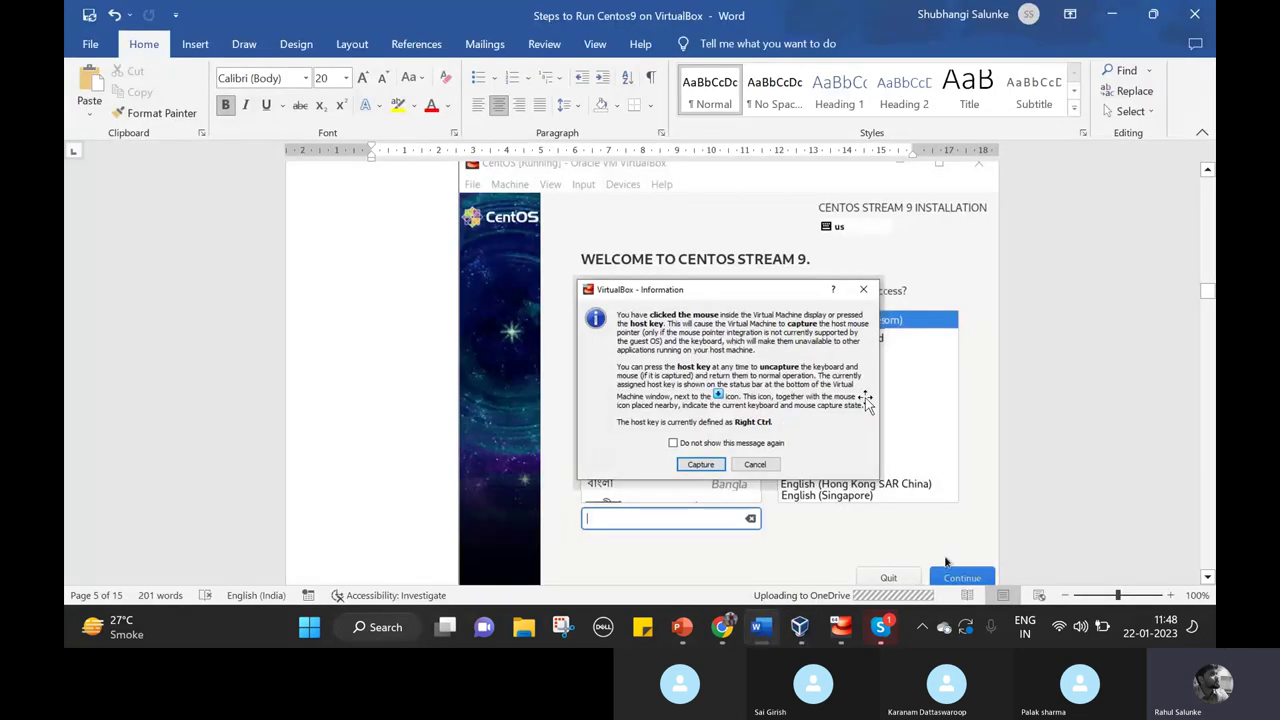
pyautogui.scroll(-3, 868, 413)
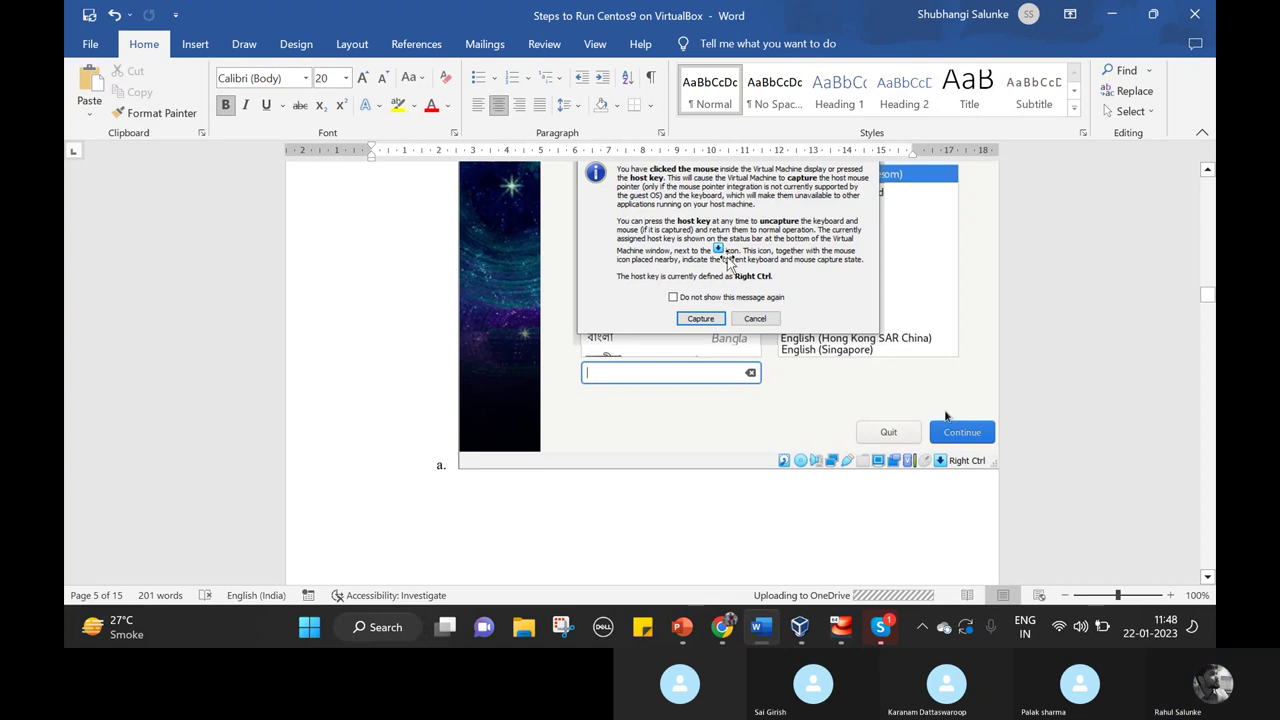
pyautogui.scroll(-10, 749, 333)
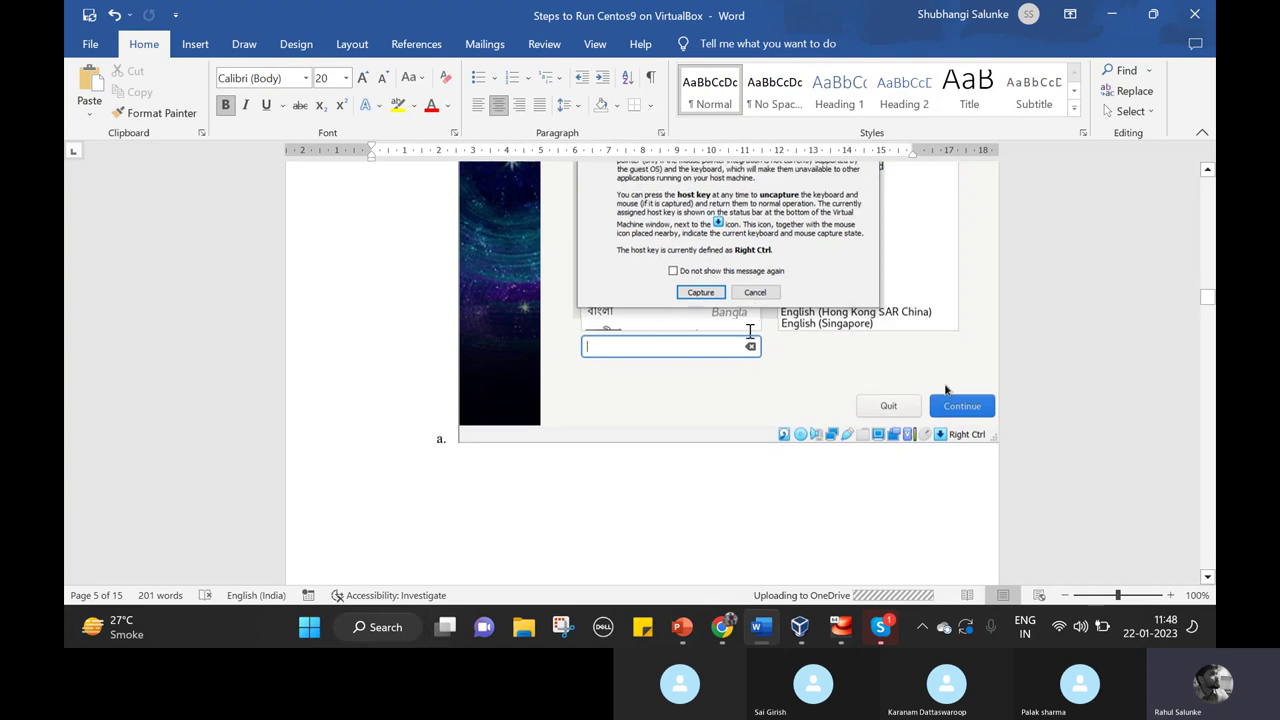
pyautogui.scroll(-10, 751, 437)
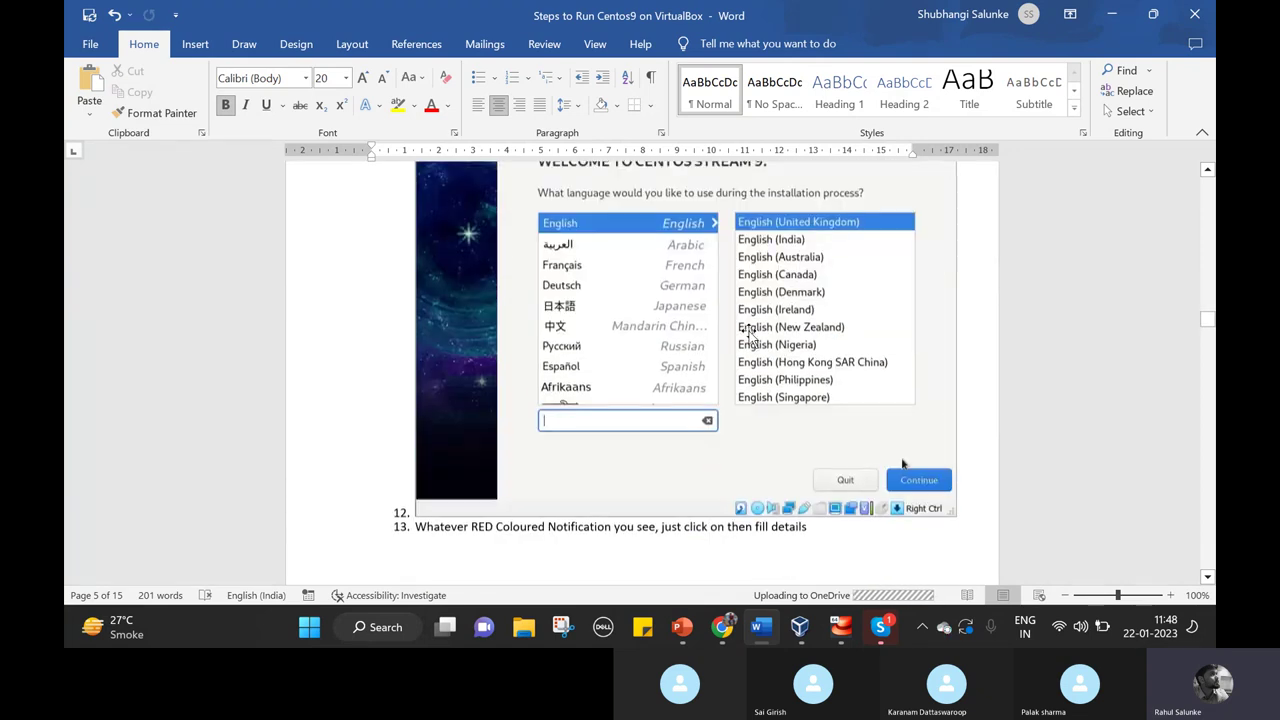
pyautogui.scroll(-5, 751, 443)
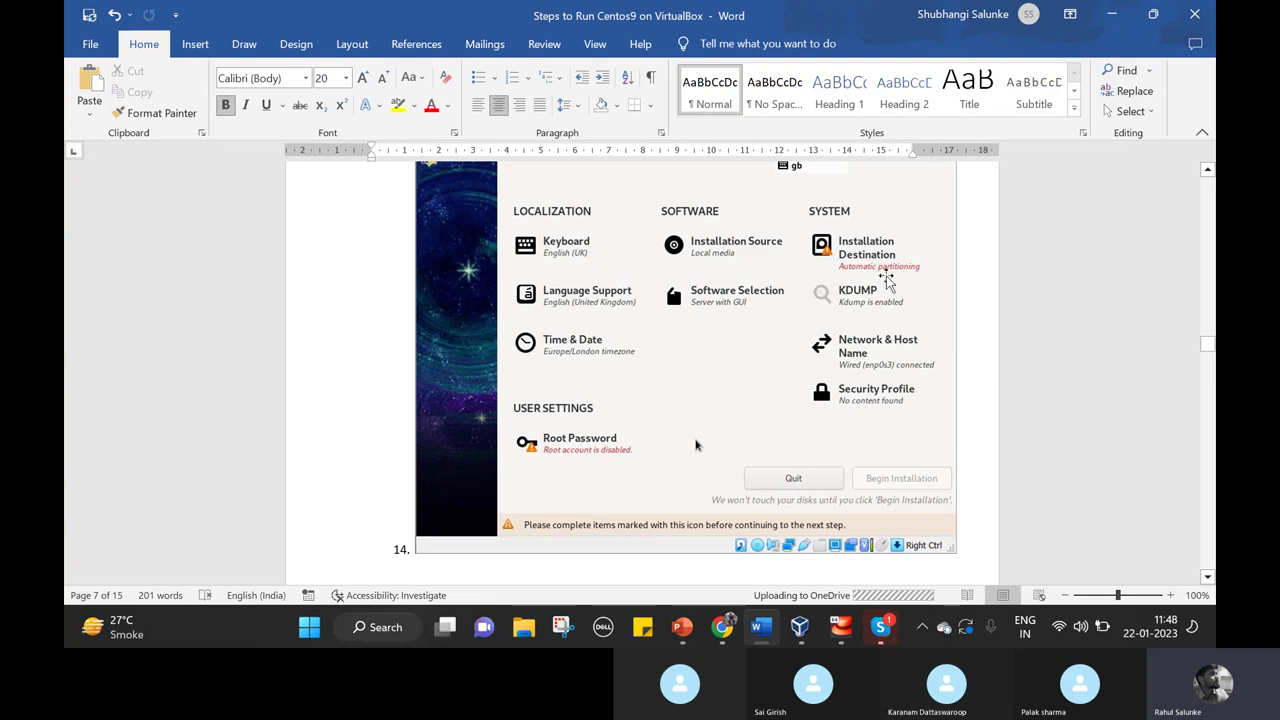
# Scroll past the Installation Destination and Create User screenshots to step 19 on page 12.
pyautogui.scroll(-10, 886, 281)
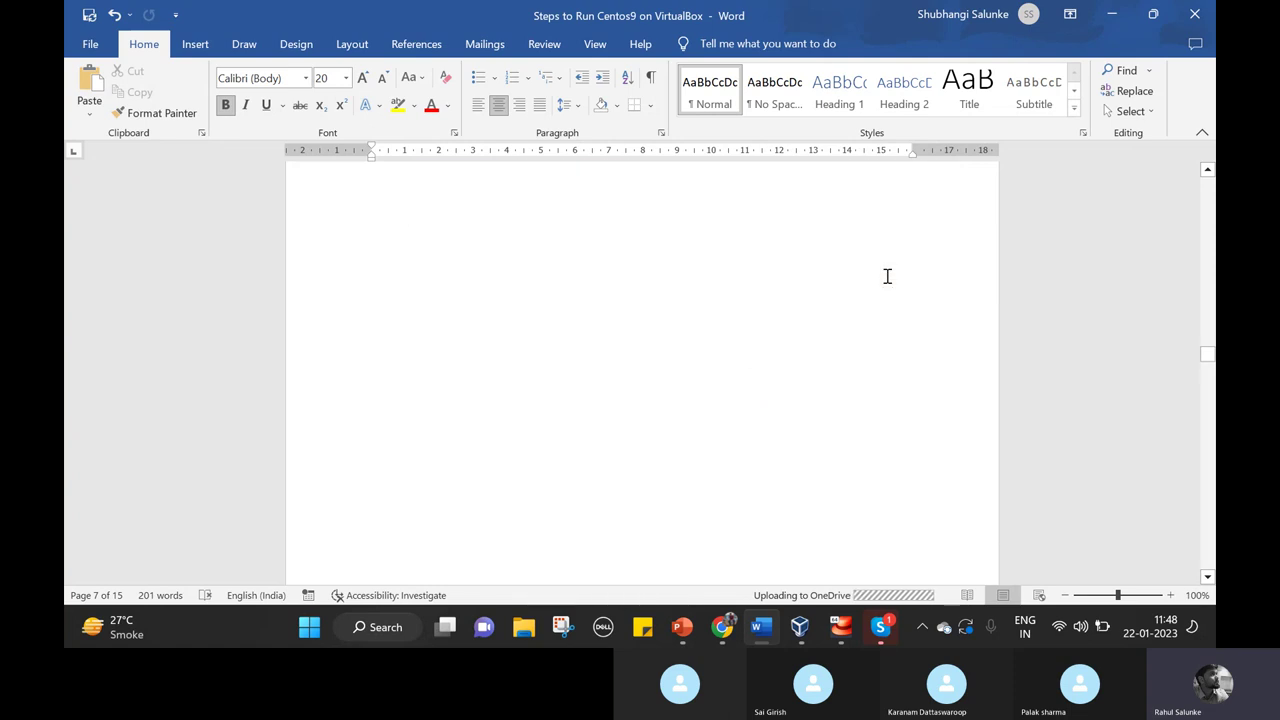
pyautogui.scroll(-15, 886, 277)
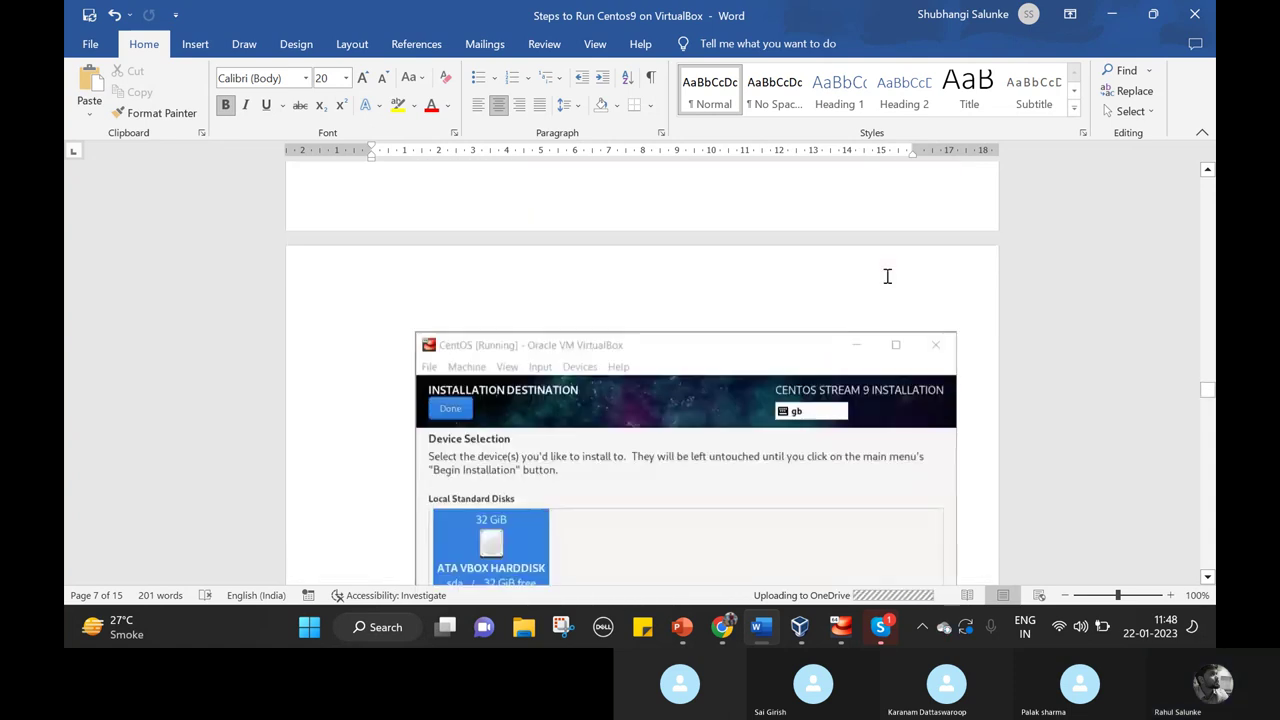
pyautogui.scroll(-1, 886, 281)
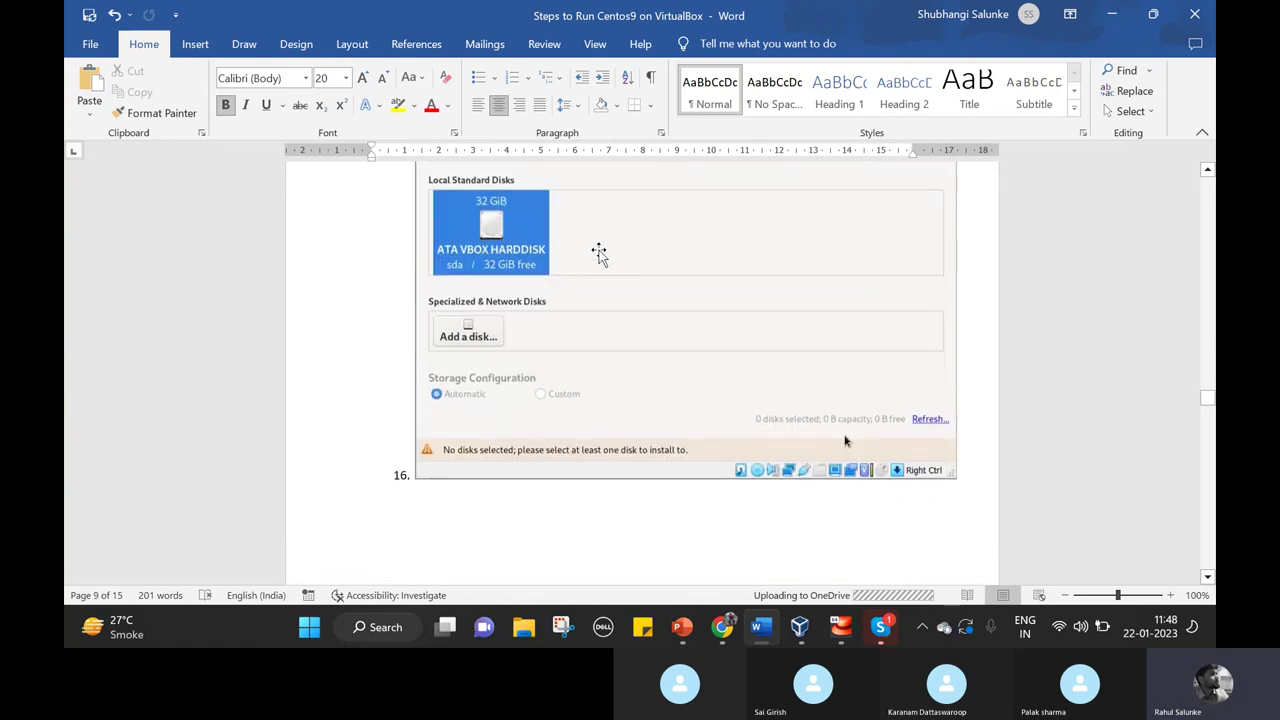
pyautogui.scroll(3, 651, 266)
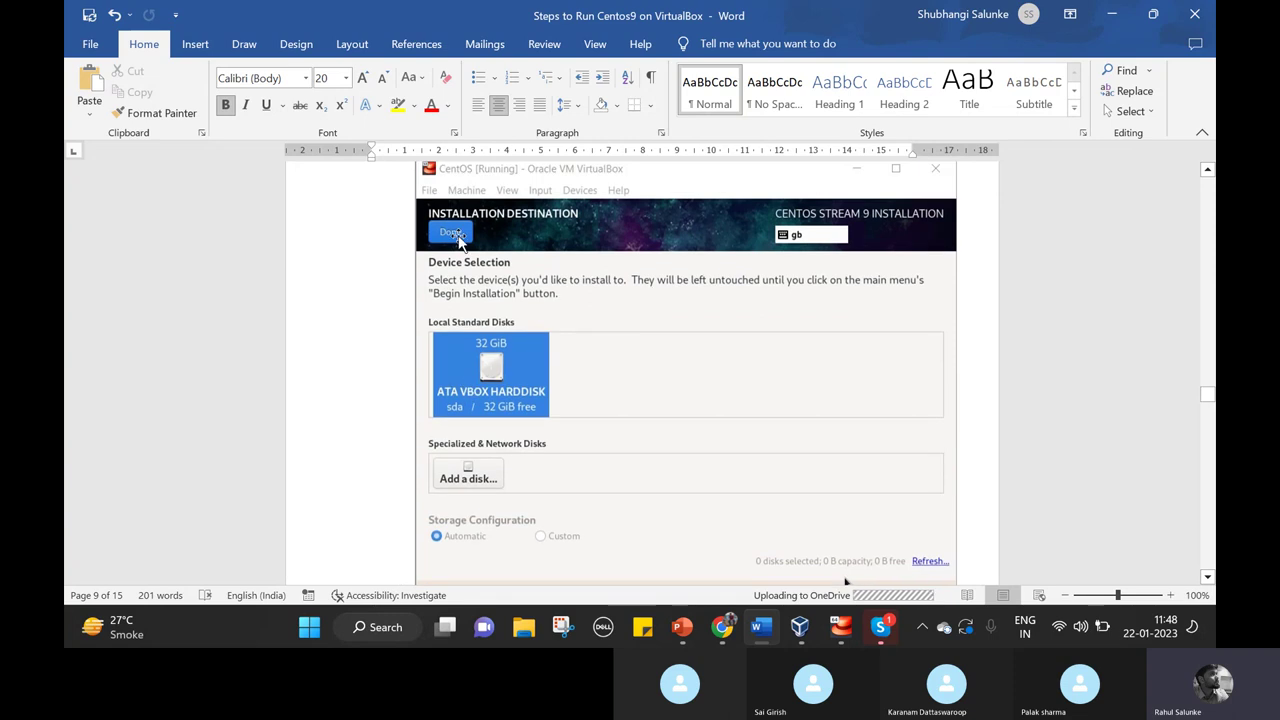
pyautogui.scroll(-15, 740, 411)
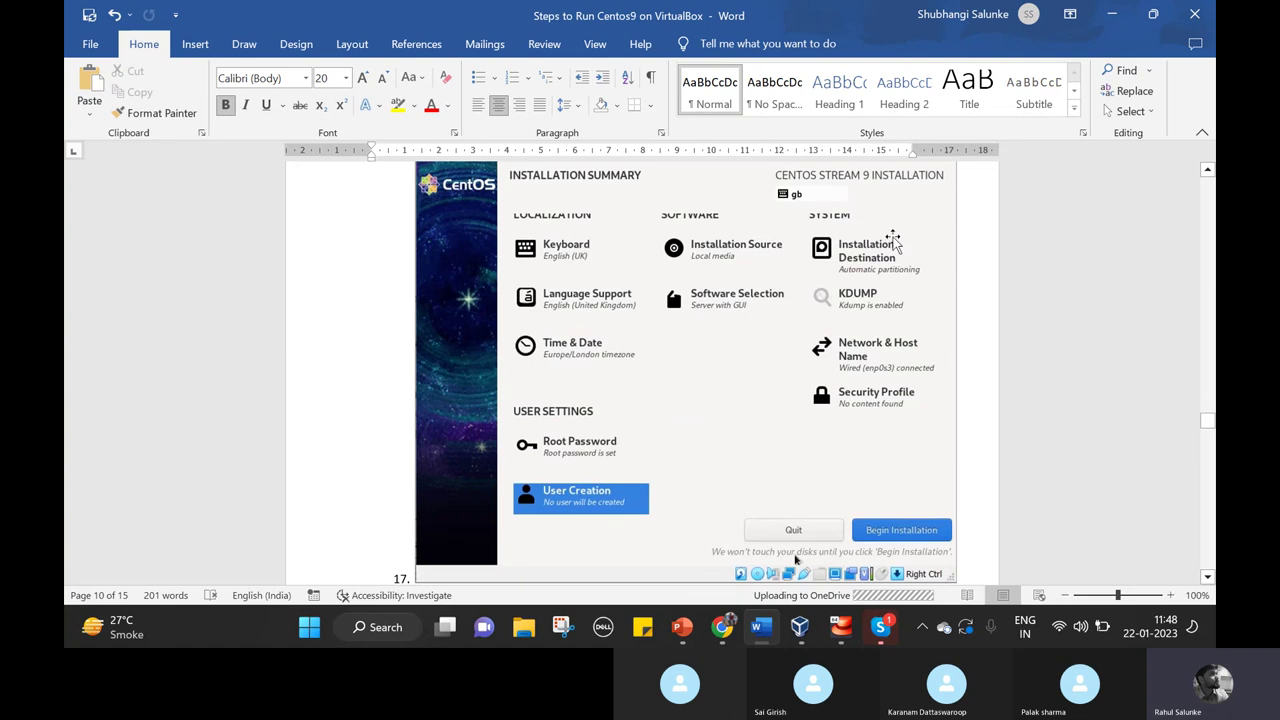
pyautogui.scroll(10, 788, 316)
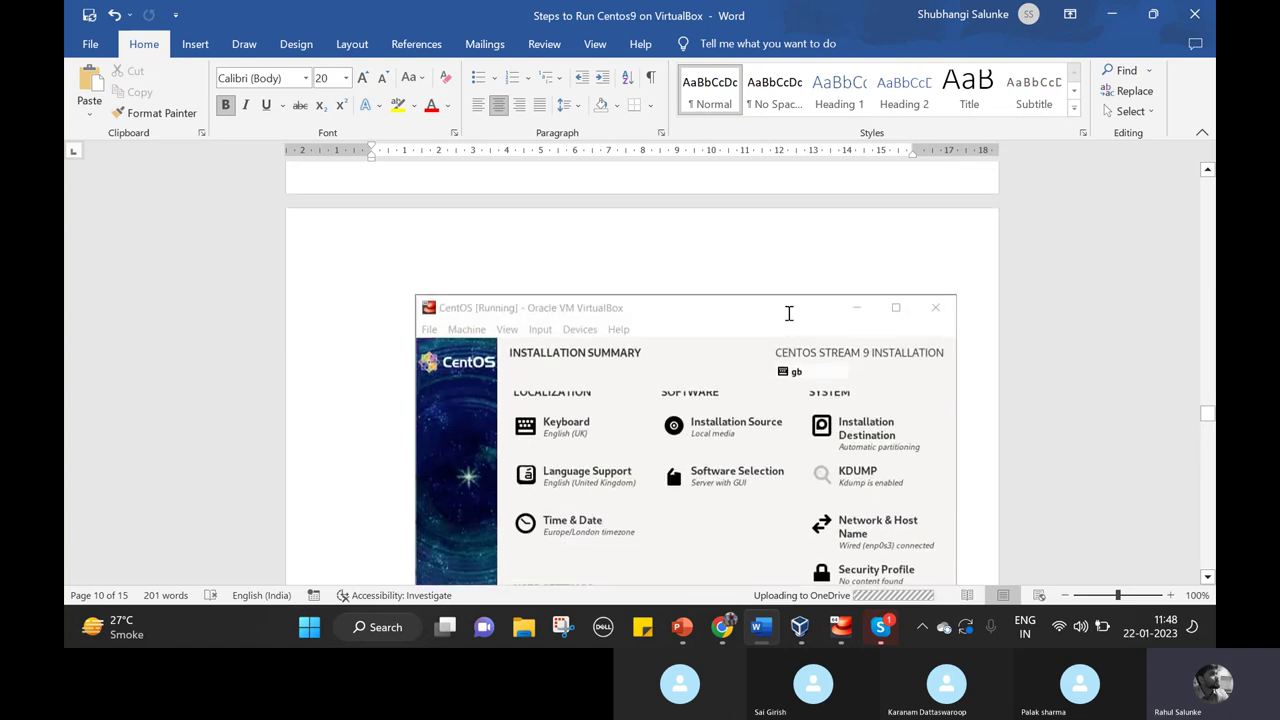
pyautogui.scroll(5, 788, 316)
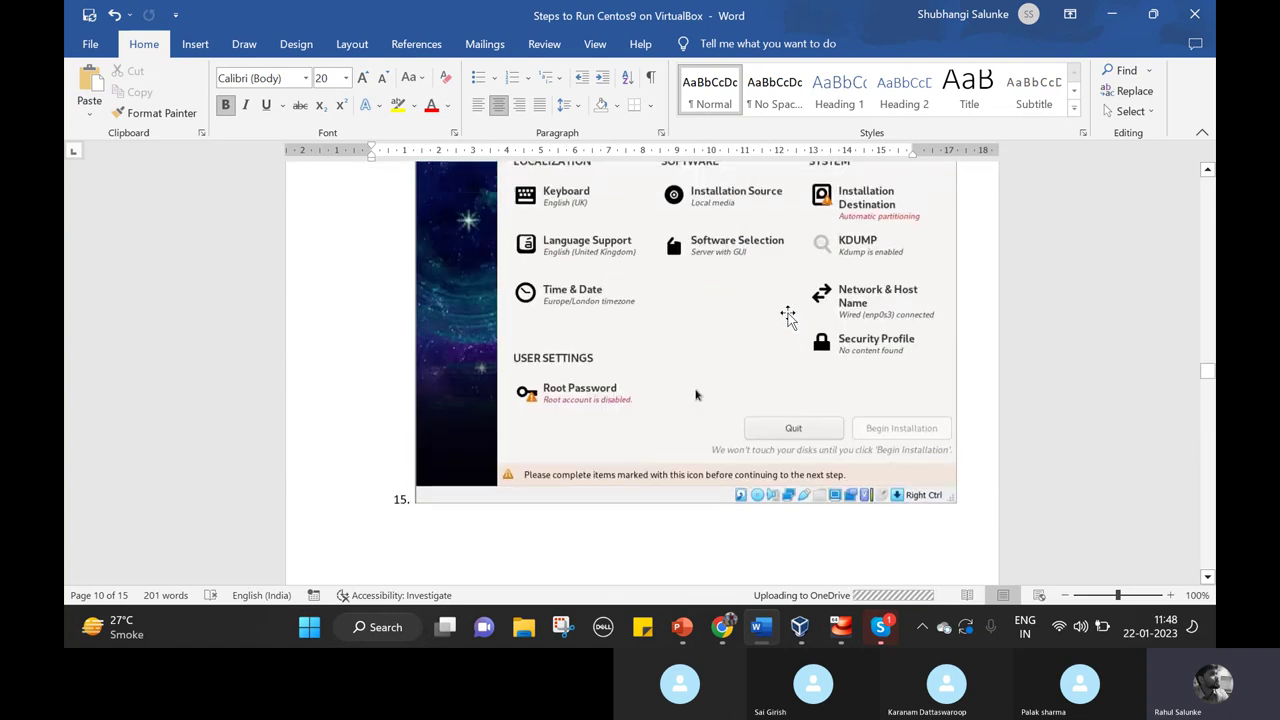
pyautogui.scroll(12, 677, 432)
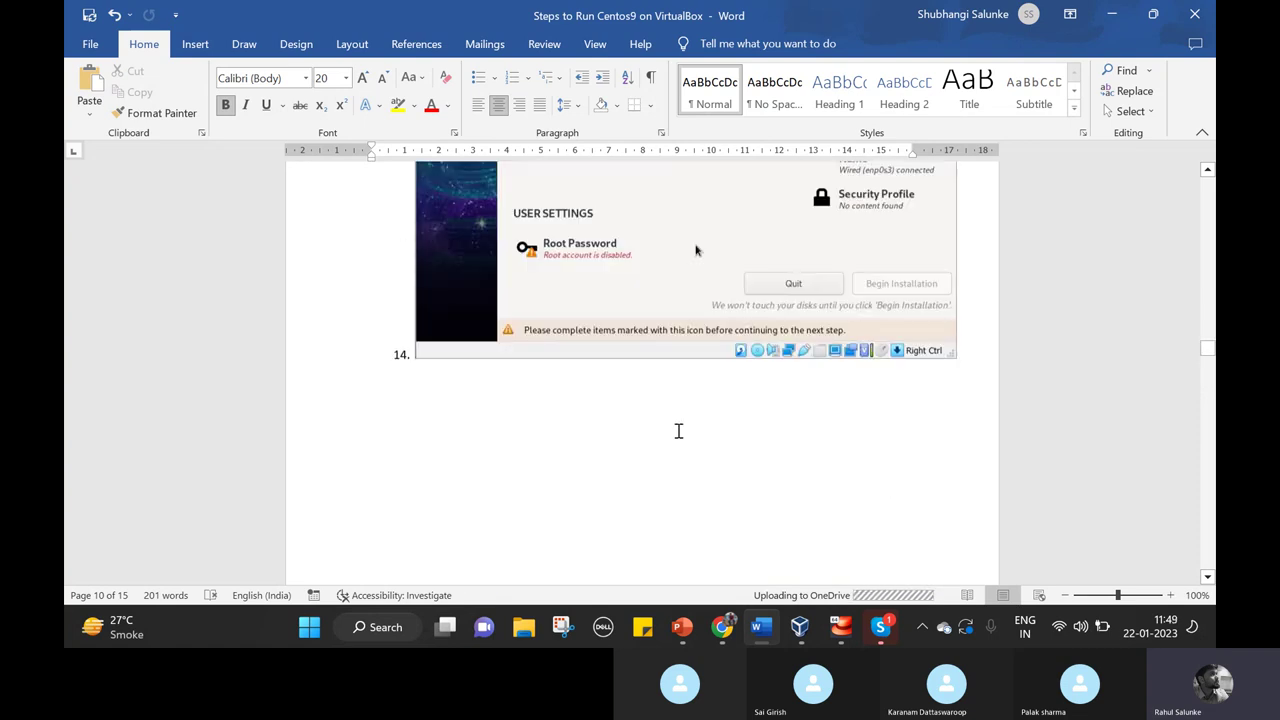
pyautogui.scroll(10, 678, 431)
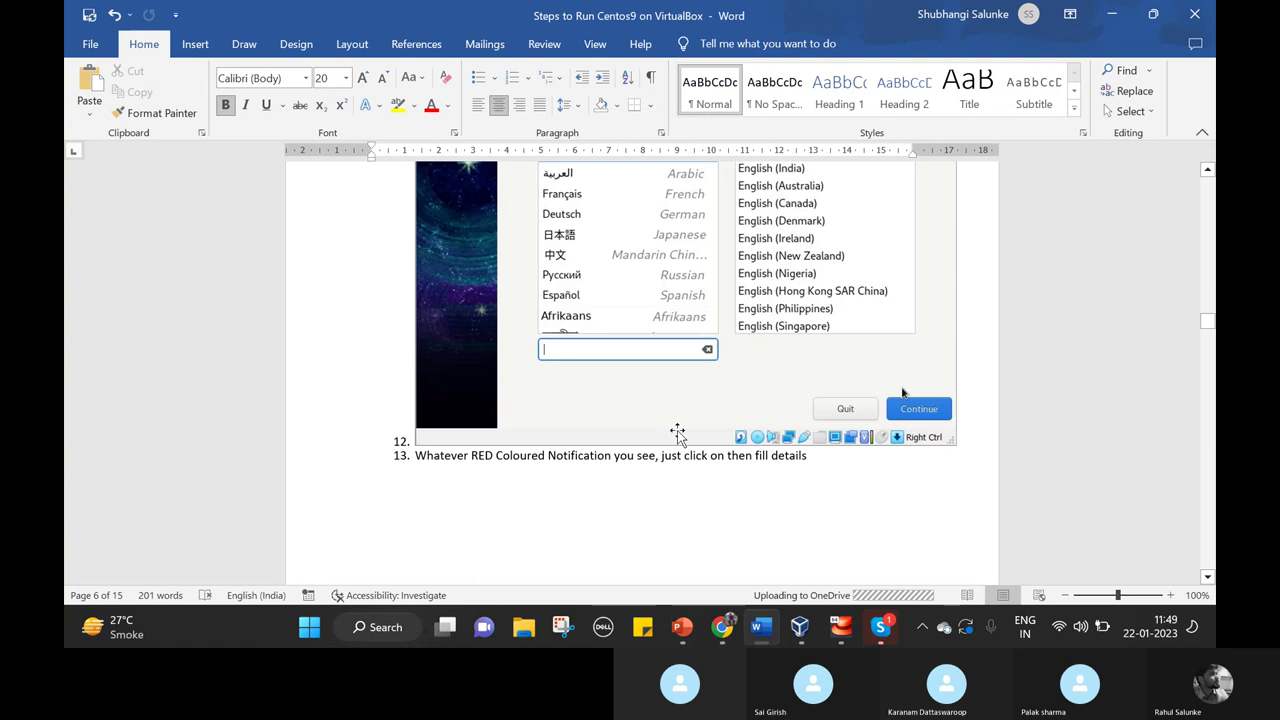
pyautogui.scroll(-3, 678, 431)
pyautogui.scroll(-20, 678, 431)
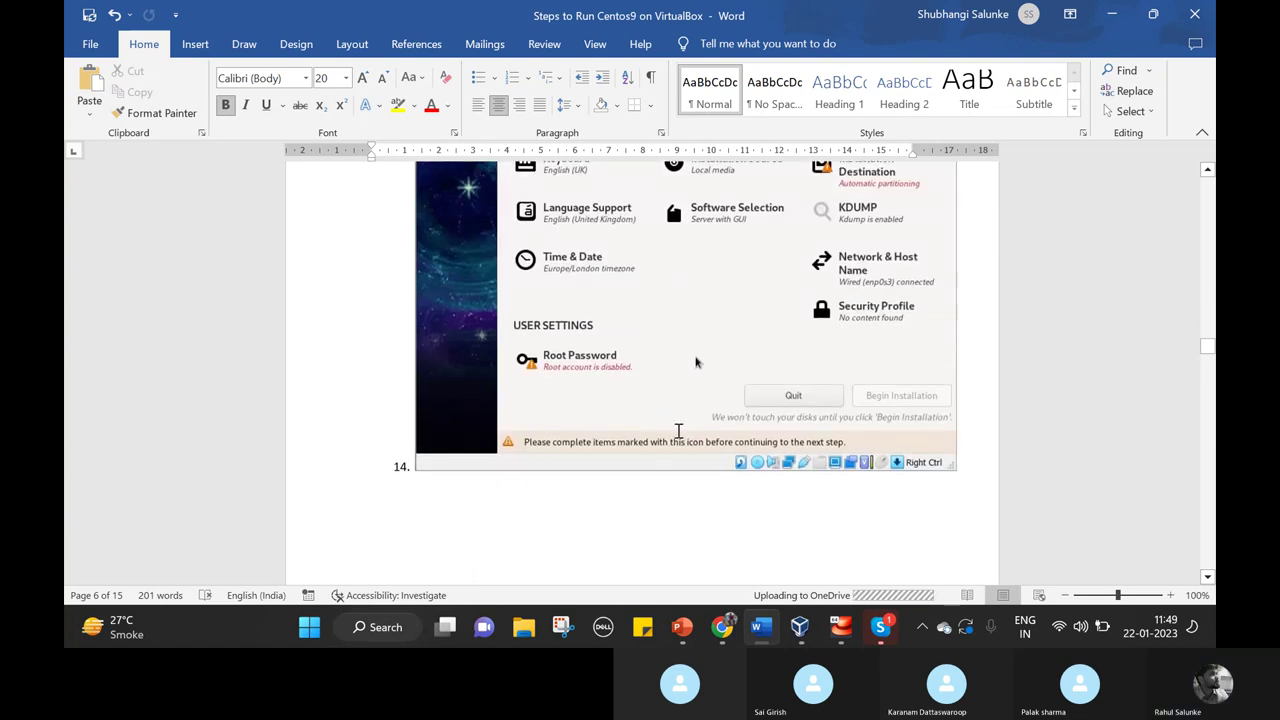
pyautogui.scroll(-20, 678, 431)
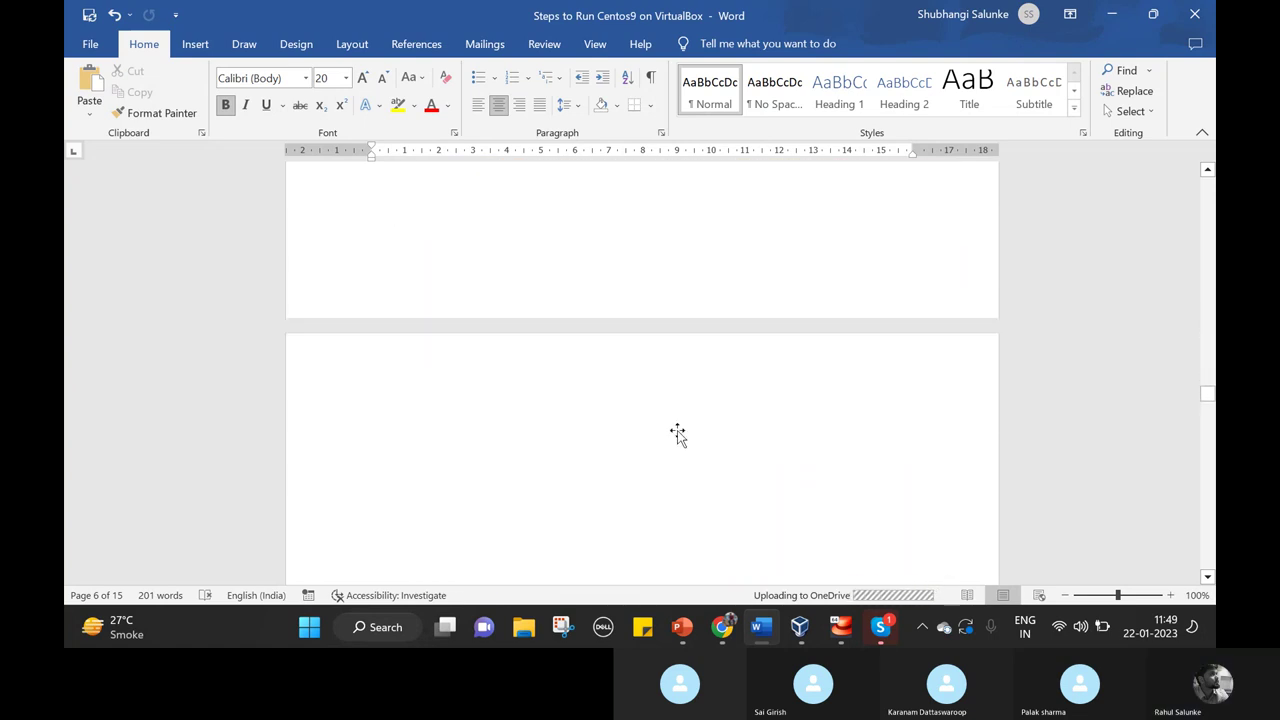
pyautogui.scroll(-20, 678, 431)
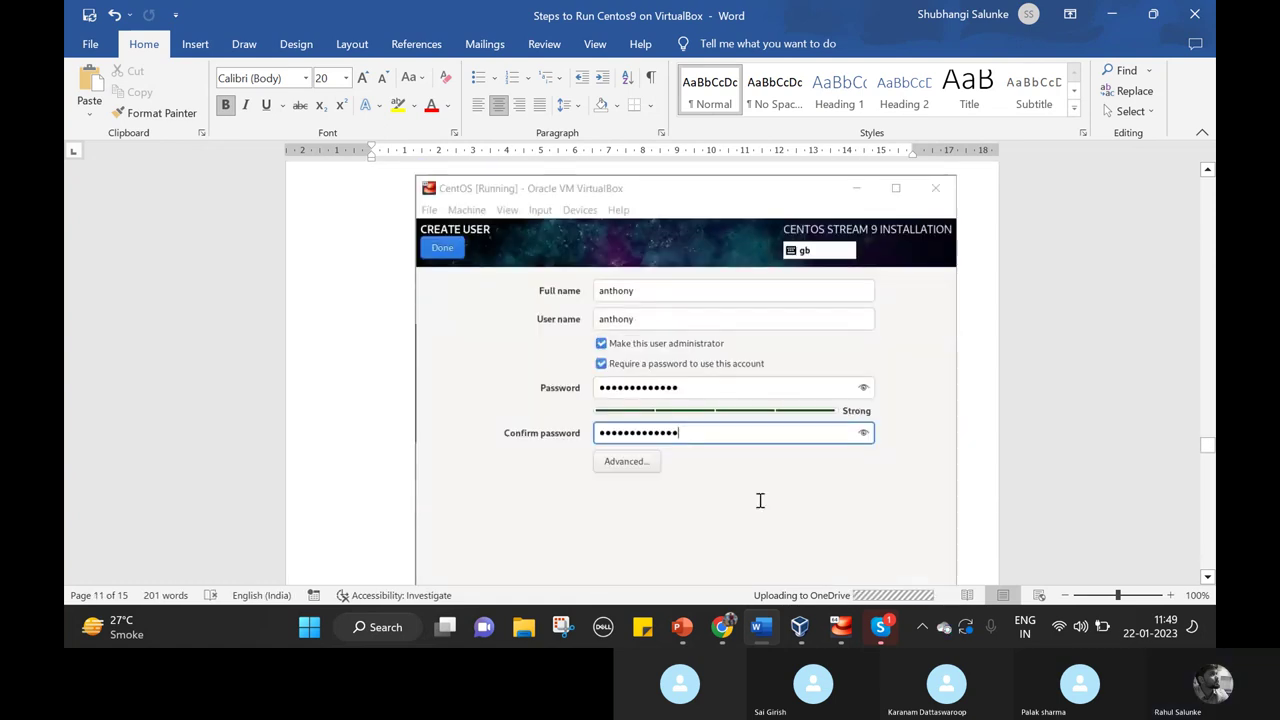
pyautogui.scroll(-15, 760, 500)
pyautogui.scroll(-5, 760, 500)
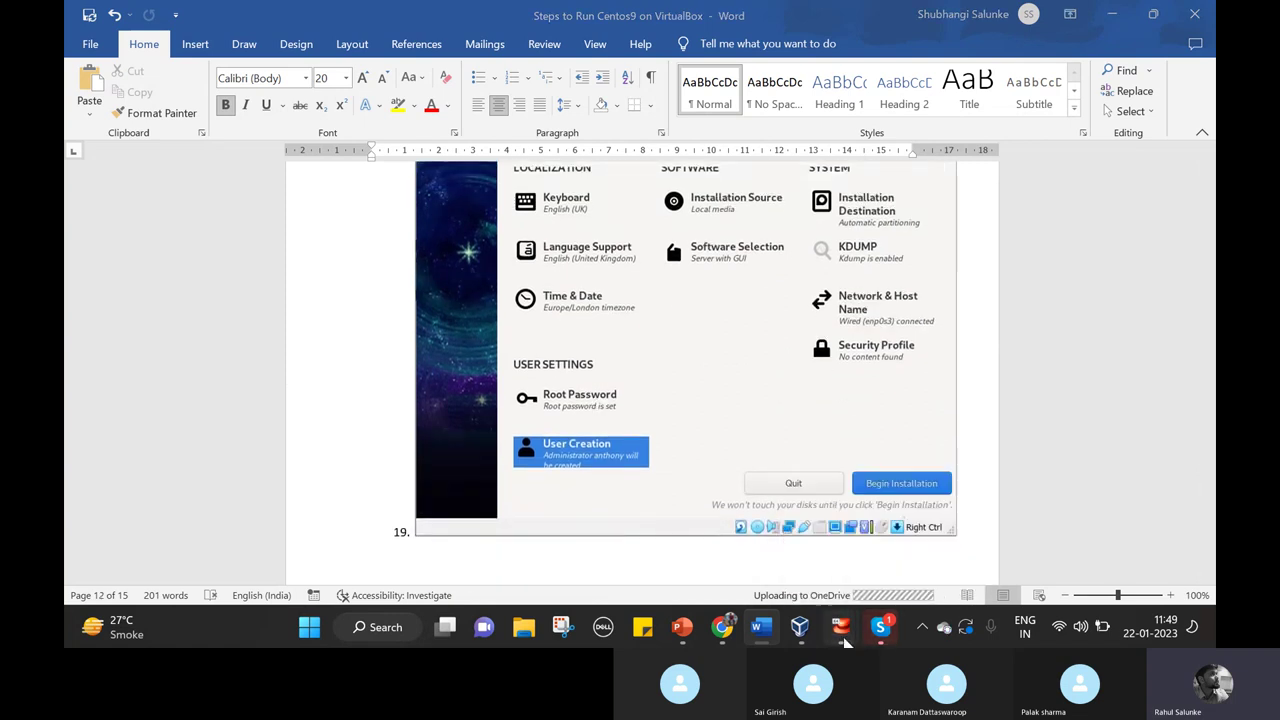
# Bring the centos VM window forward and shrink it to fit the guest display.
pyautogui.moveTo(841, 627)
pyautogui.click(922, 564)
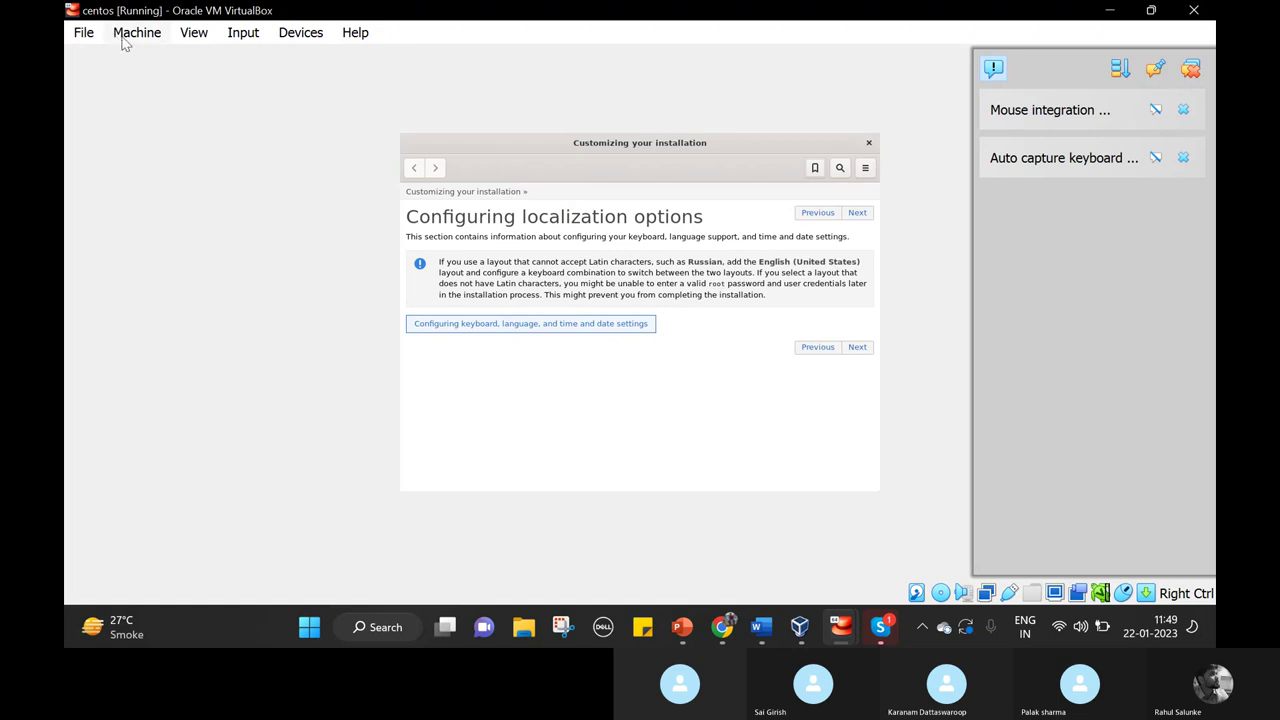
pyautogui.click(124, 40)
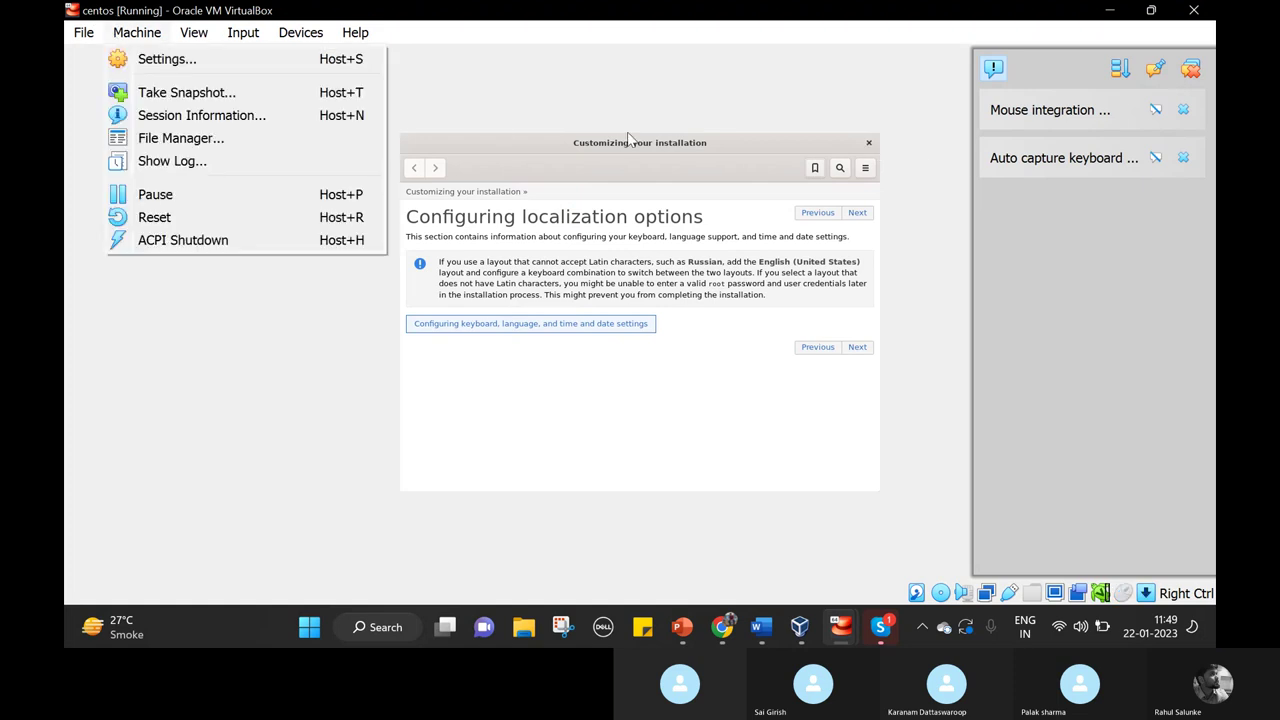
pyautogui.moveTo(198, 30)
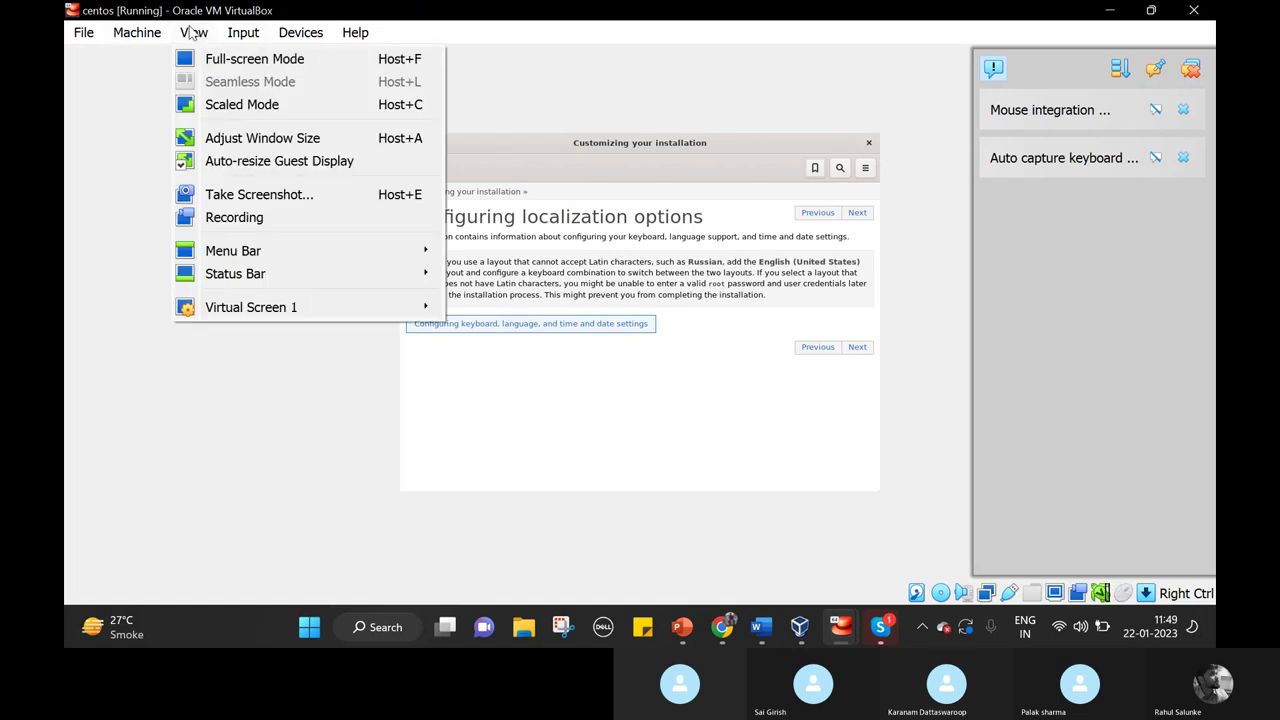
pyautogui.click(341, 143)
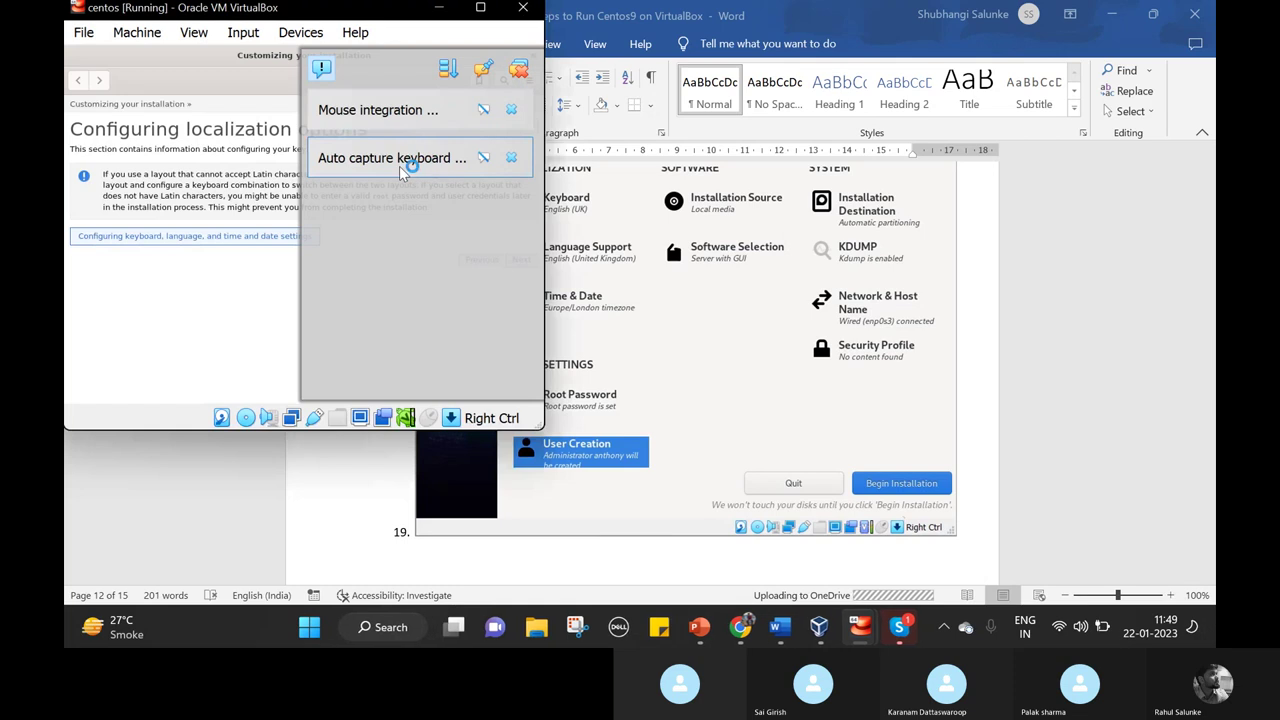
pyautogui.moveTo(399, 166)
pyautogui.scroll(-3, 455, 283)
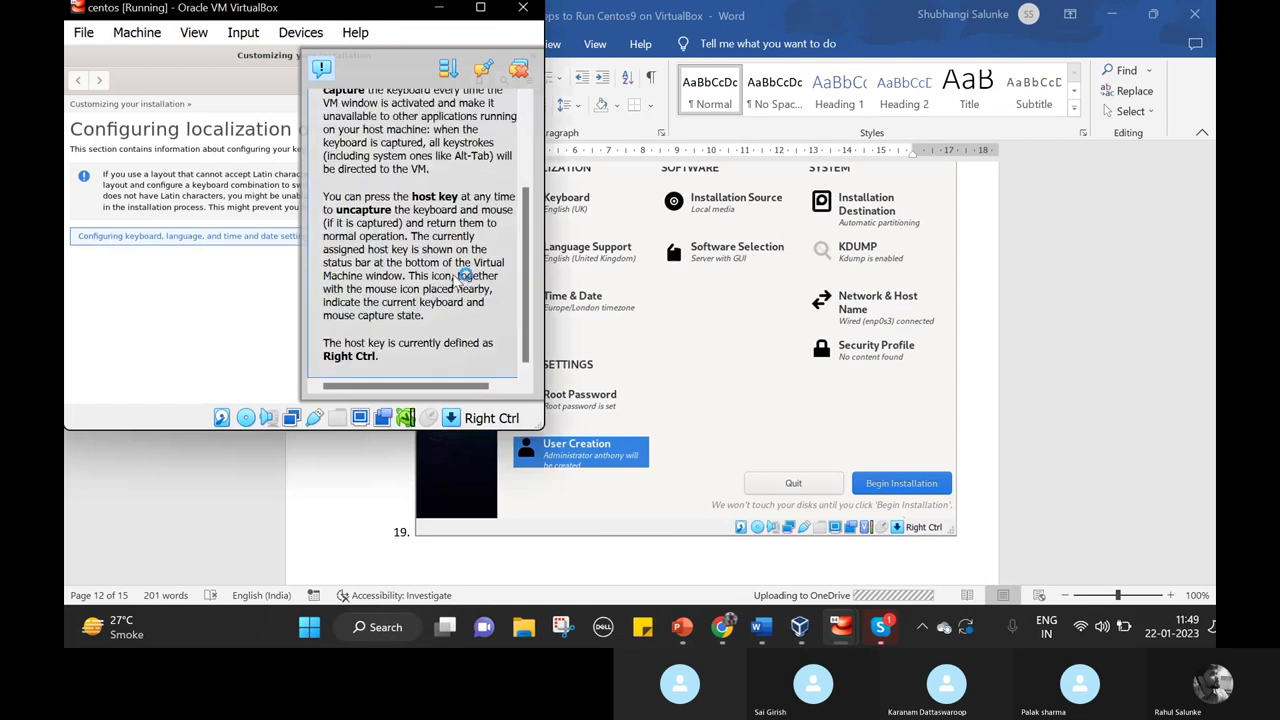
# Dismiss the notifications and close the centos VM, saving its machine state.
pyautogui.click(519, 68)
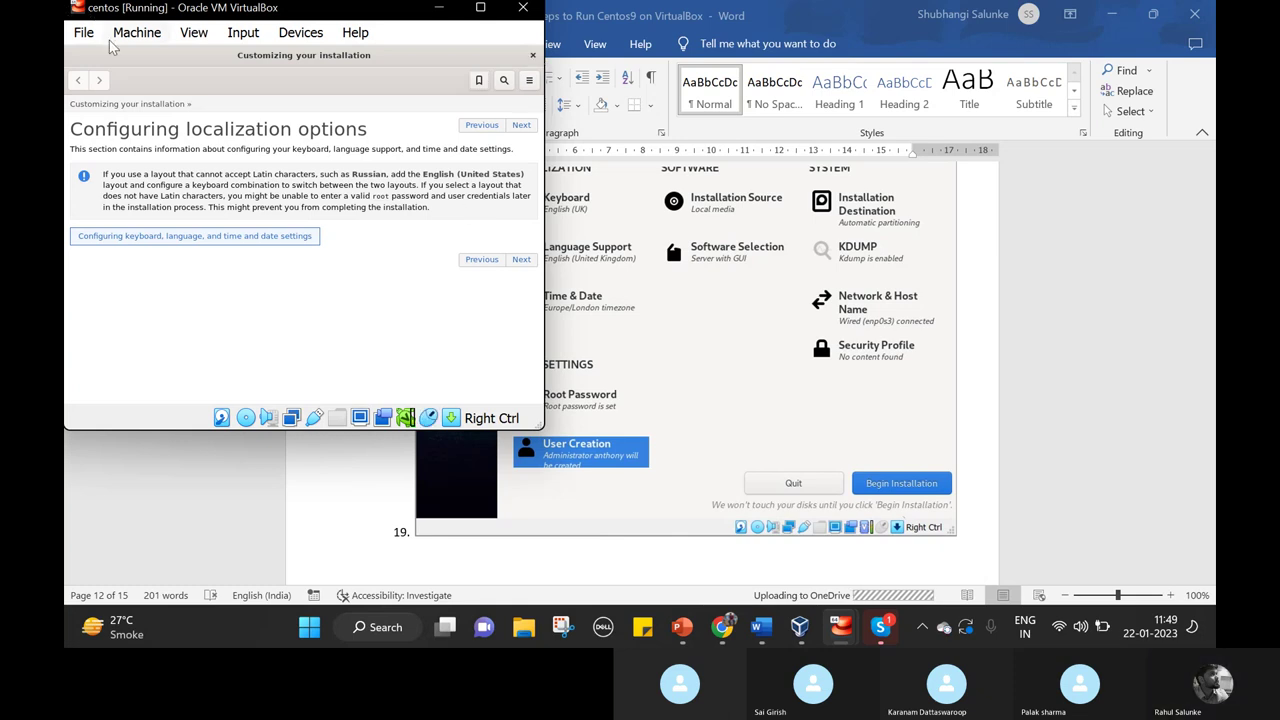
pyautogui.click(523, 9)
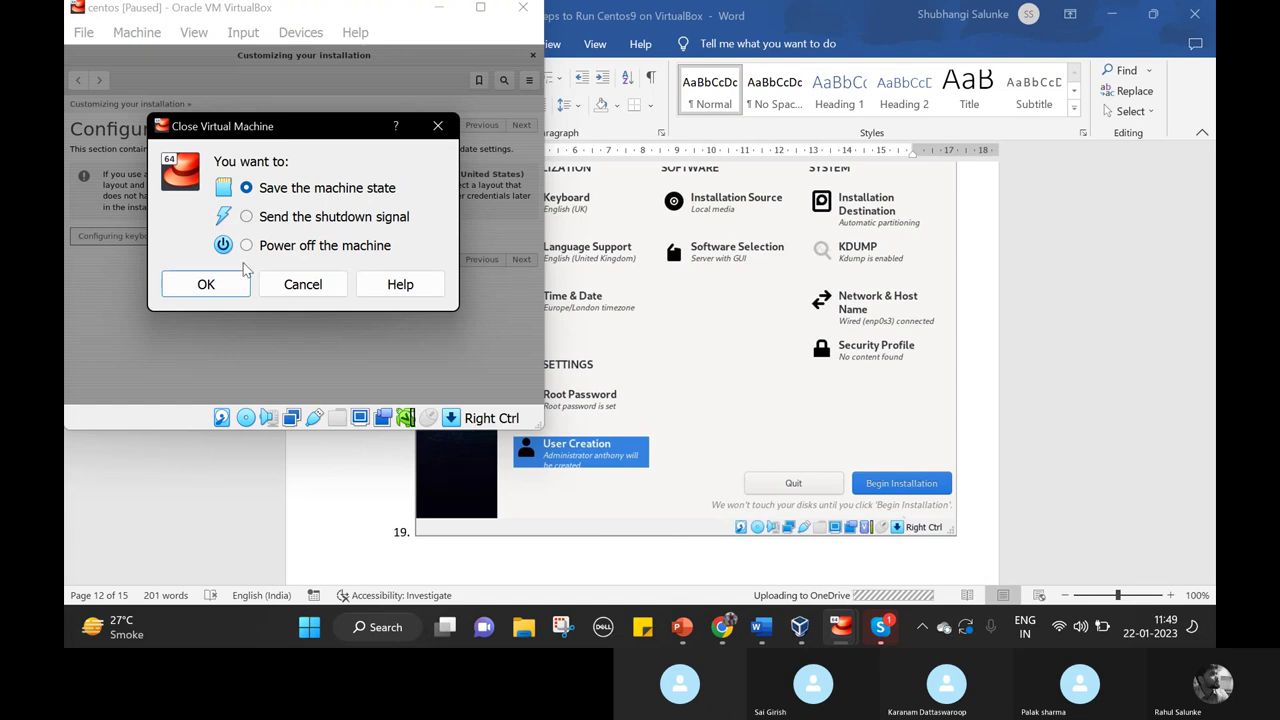
pyautogui.click(205, 283)
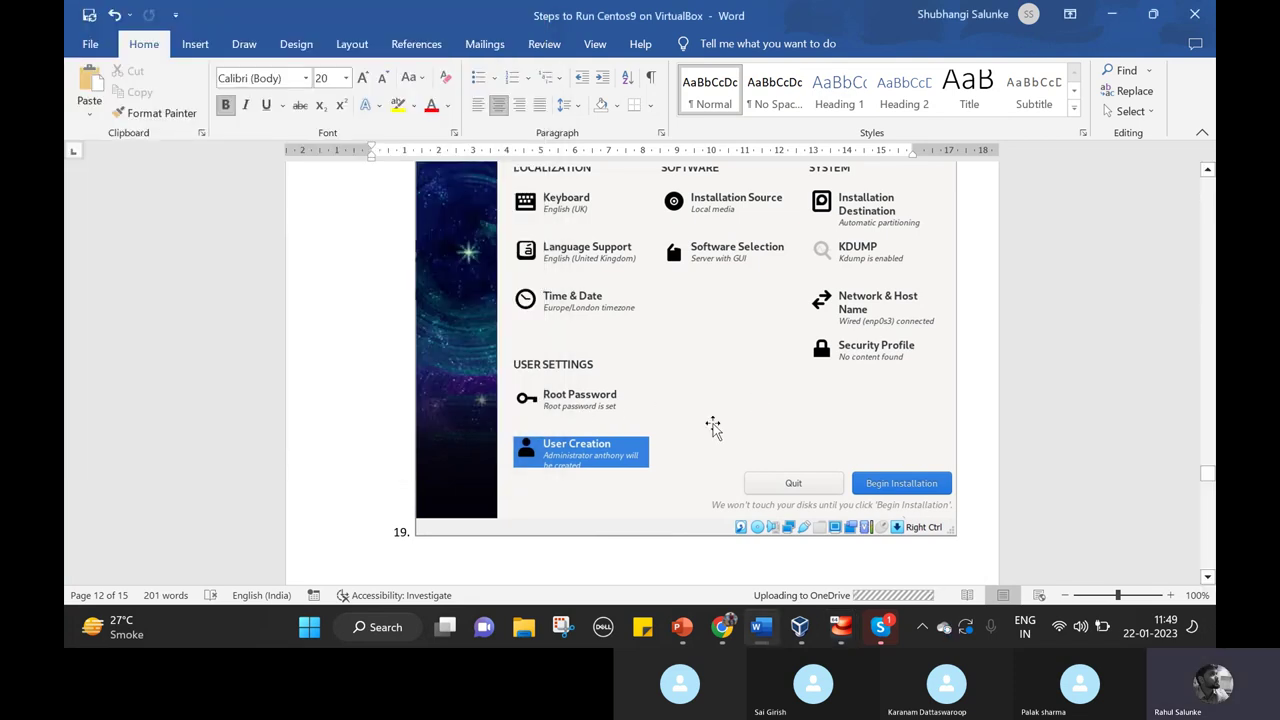
# Scroll the guide to step 22's CentOS login screenshot, then bring the centos9 VM window forward.
pyautogui.scroll(-2, 713, 427)
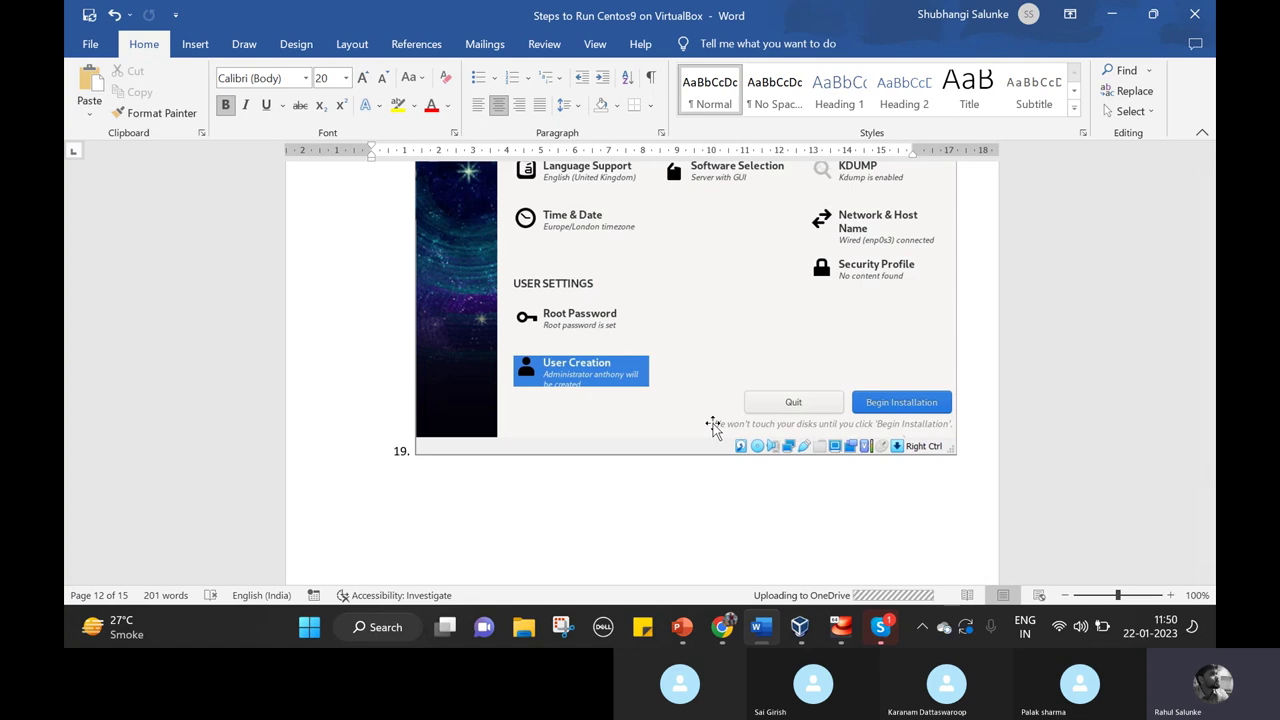
pyautogui.scroll(-2, 688, 358)
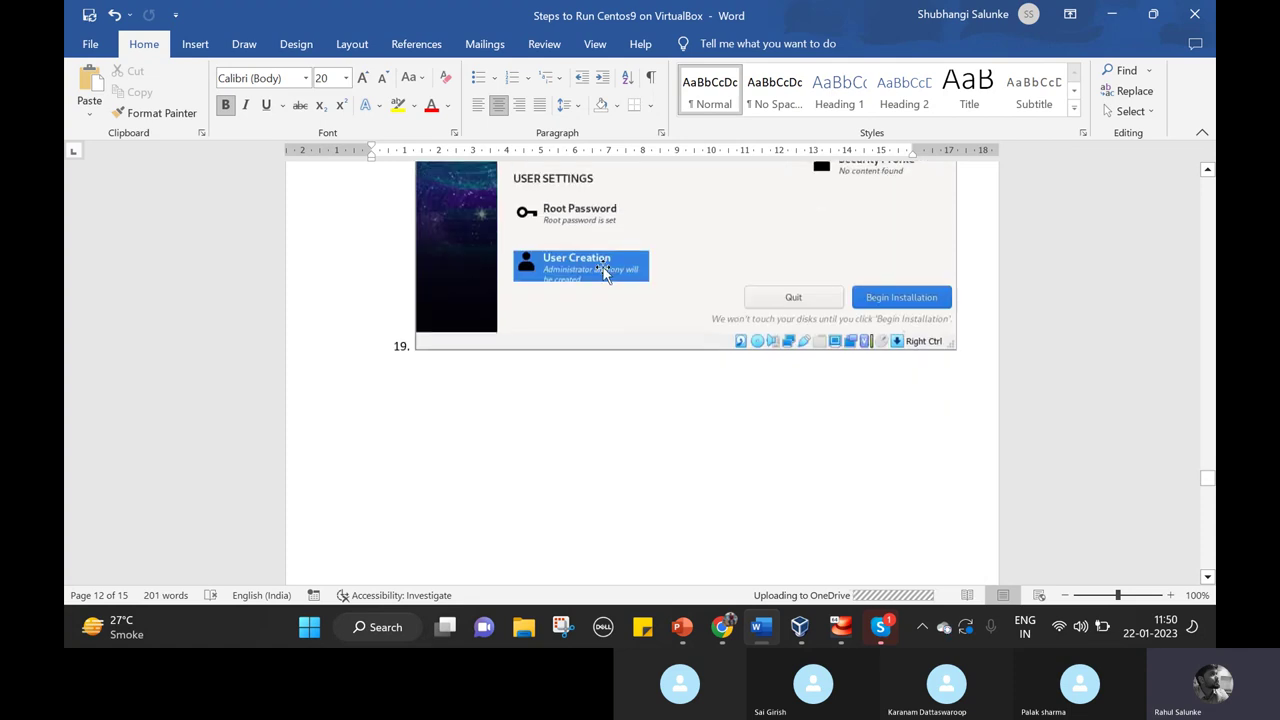
pyautogui.scroll(-5, 723, 430)
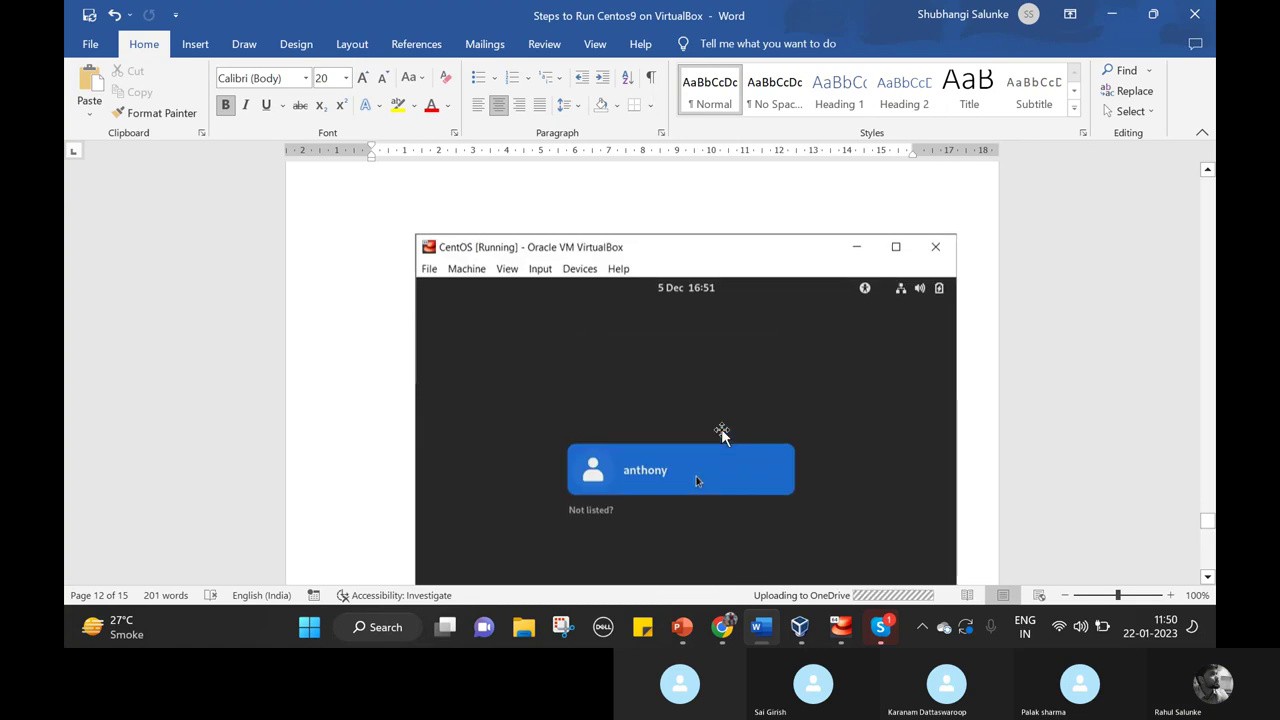
pyautogui.scroll(5, 722, 432)
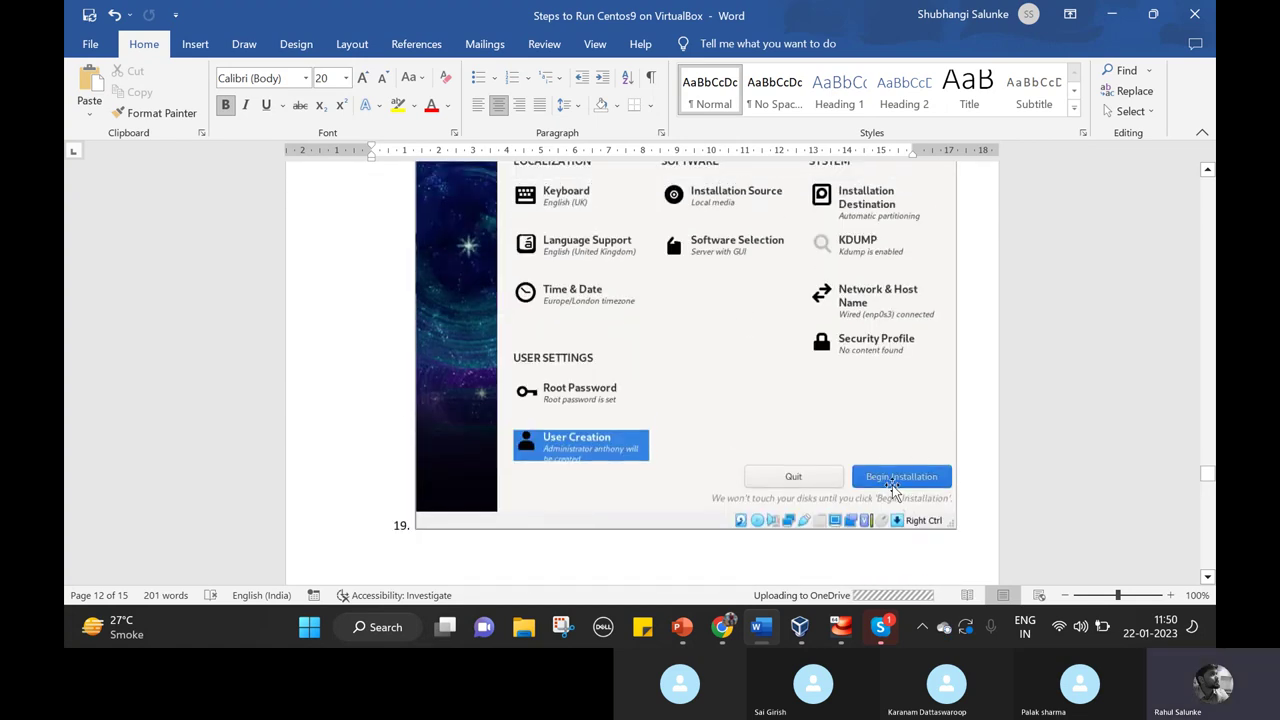
pyautogui.scroll(-3, 878, 474)
pyautogui.scroll(-5, 754, 437)
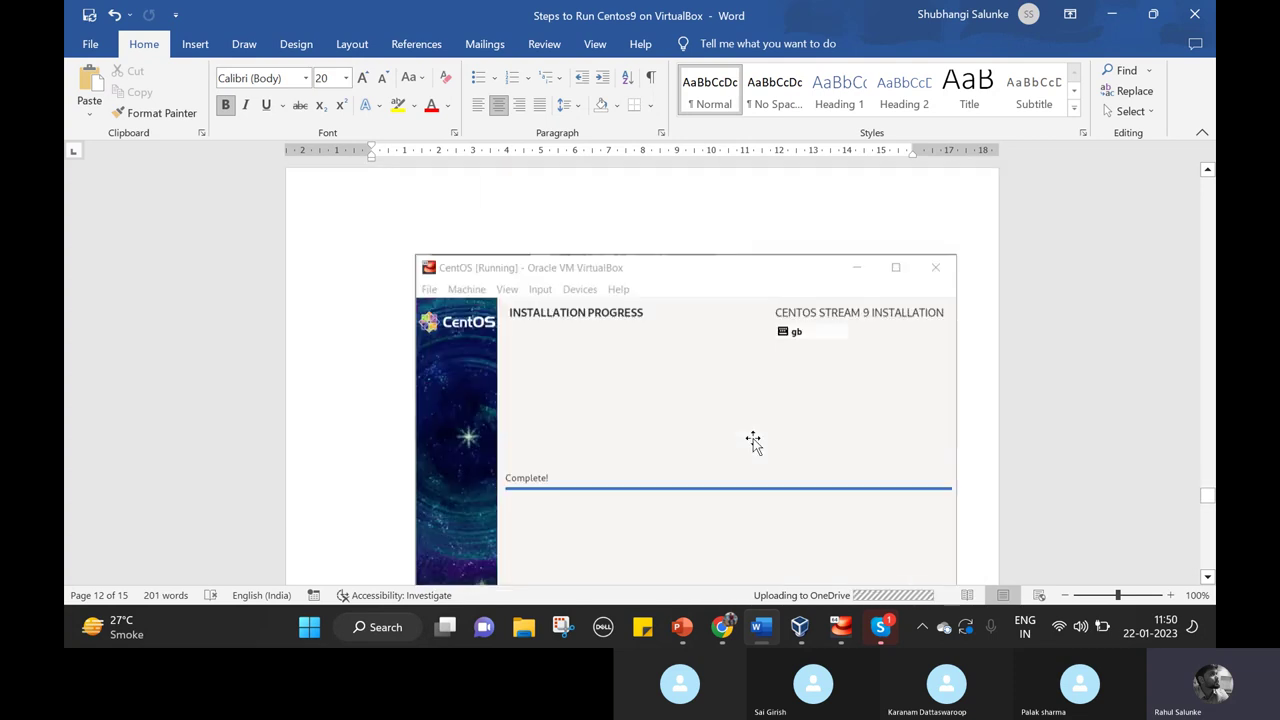
pyautogui.scroll(-5, 700, 450)
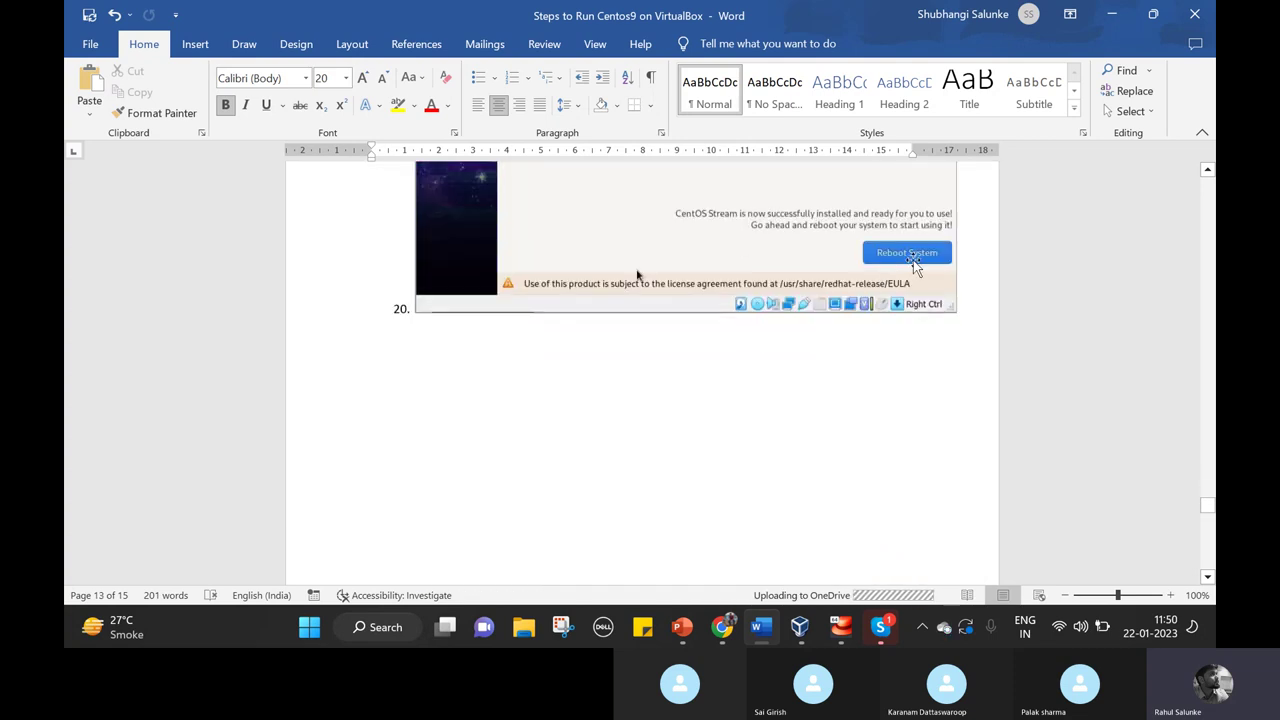
pyautogui.scroll(-5, 823, 241)
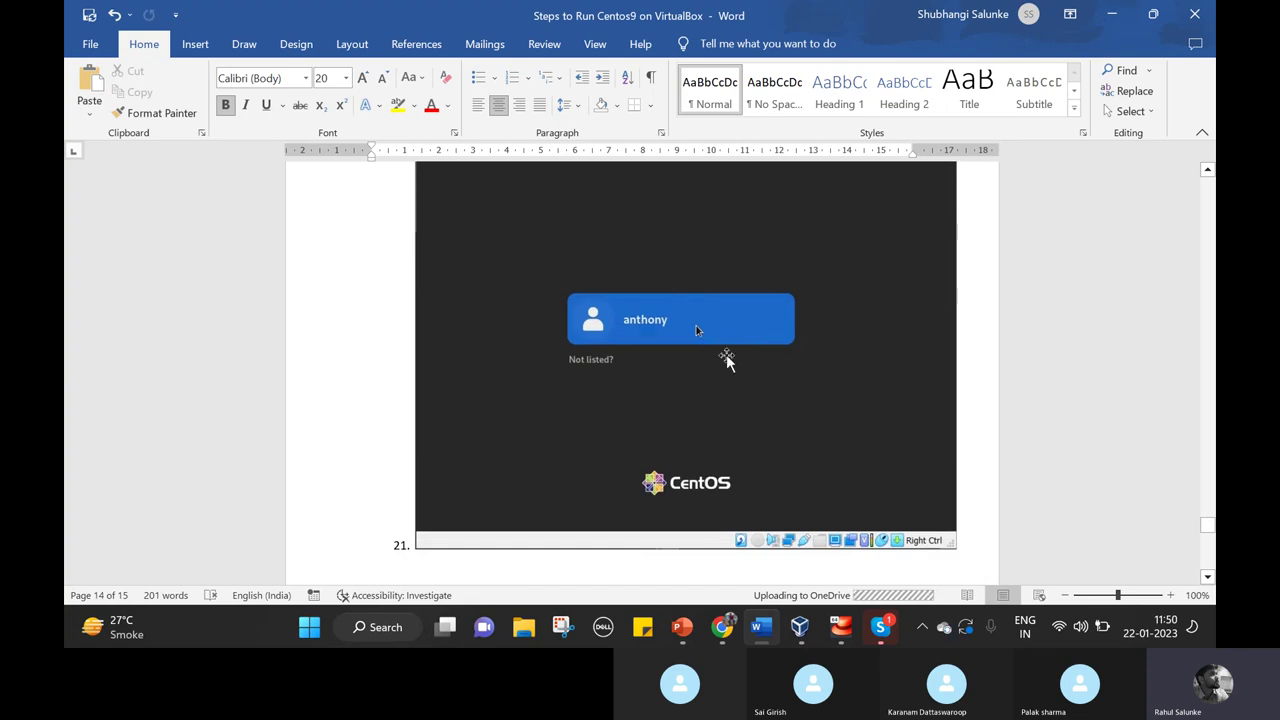
pyautogui.scroll(-5, 730, 360)
pyautogui.scroll(-5, 735, 362)
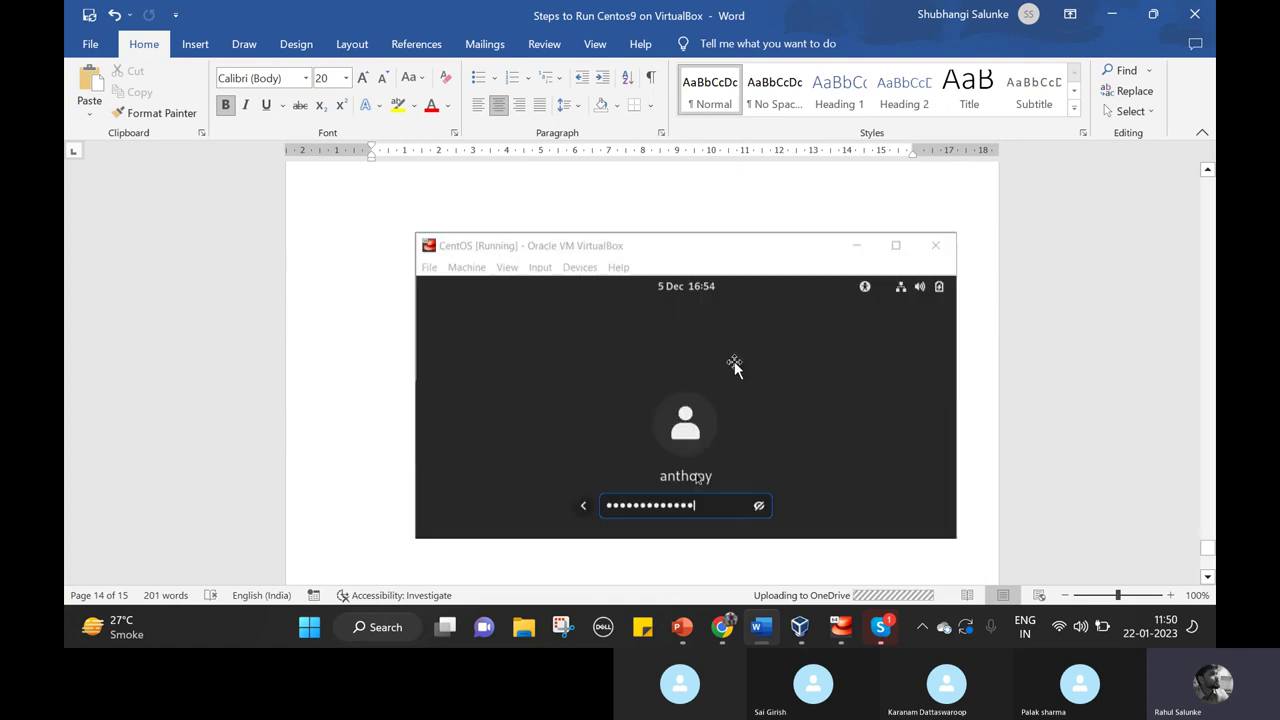
pyautogui.scroll(-5, 814, 452)
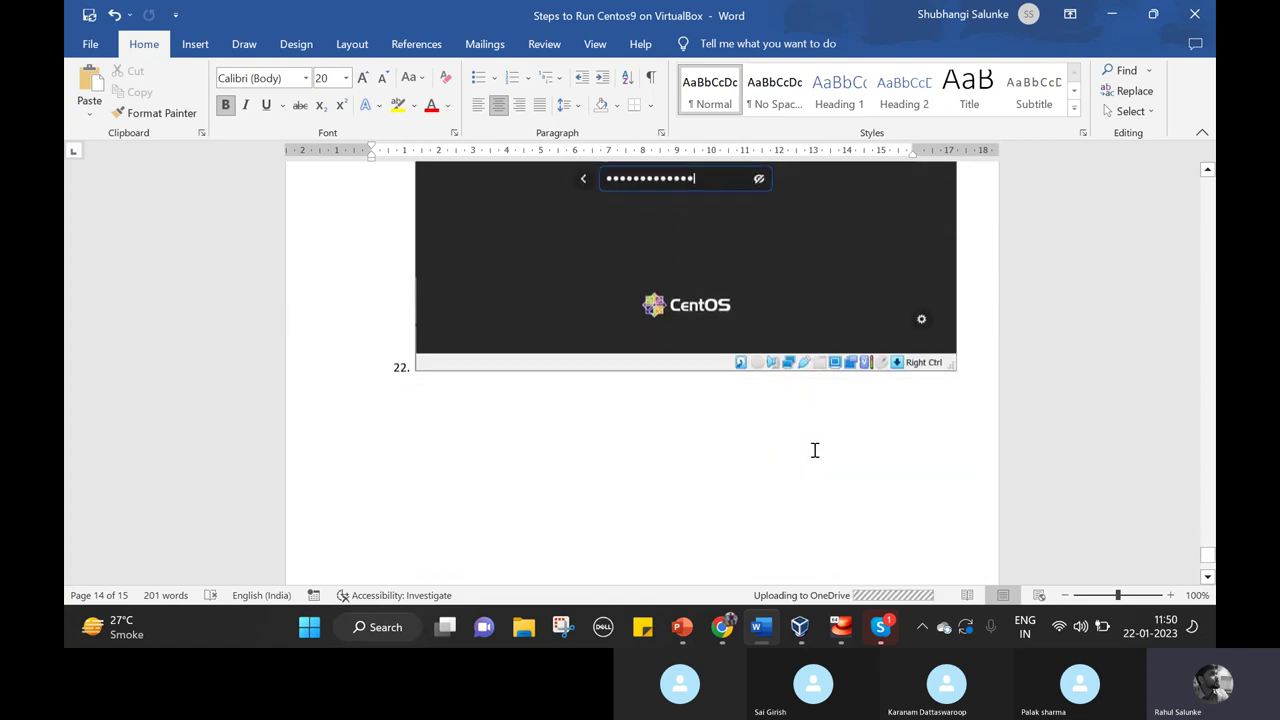
pyautogui.click(840, 632)
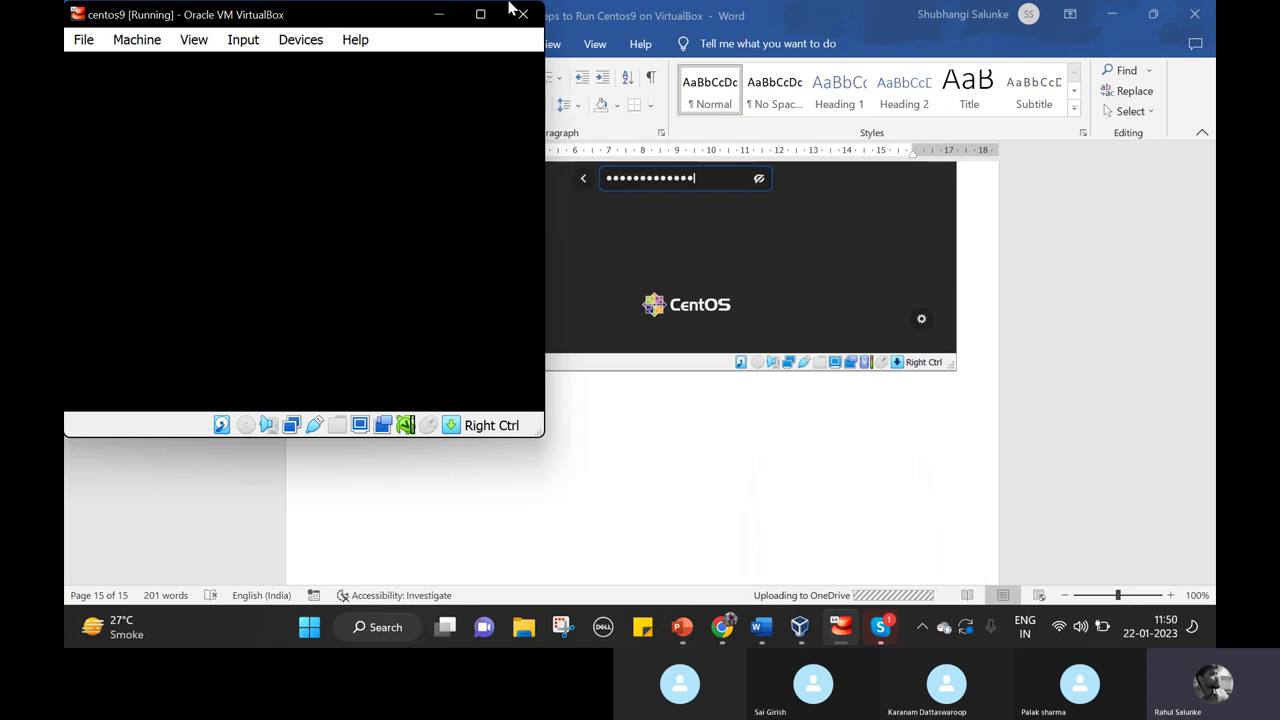
# Maximize centos9, unlock it to the password prompt, power it off, and switch to VirtualBox Manager.
pyautogui.click(480, 14)
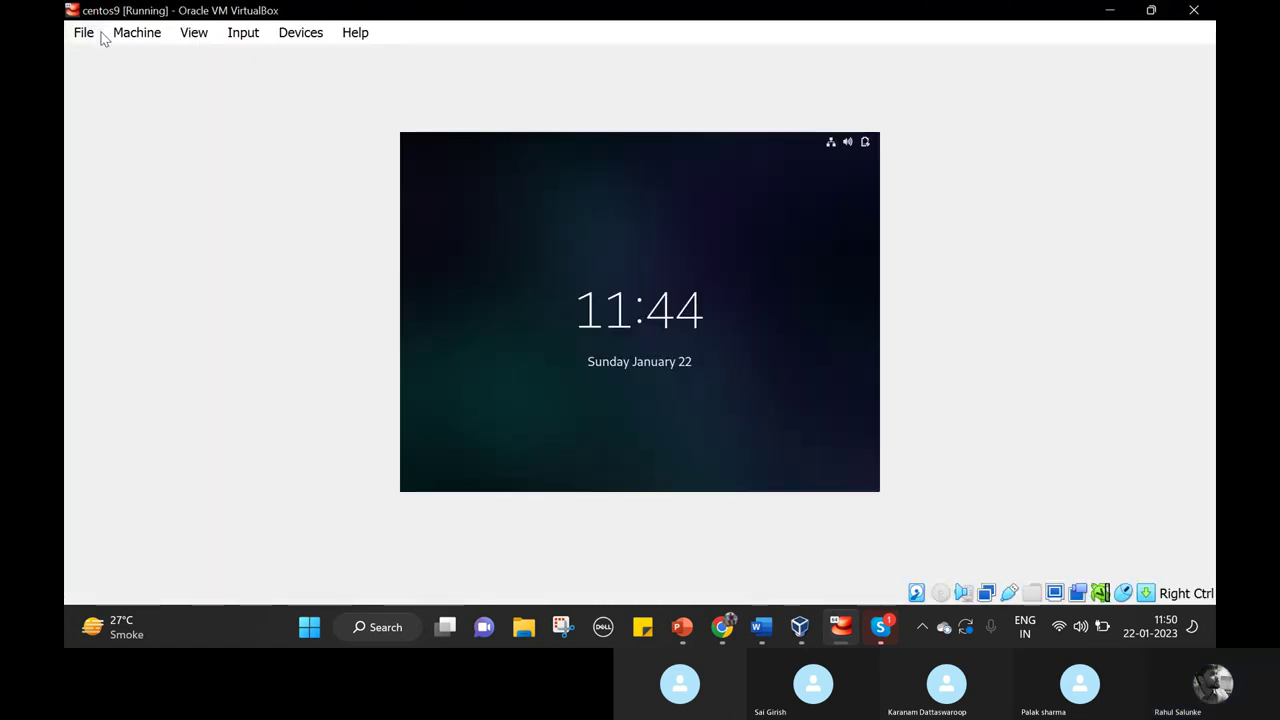
pyautogui.press('Return')
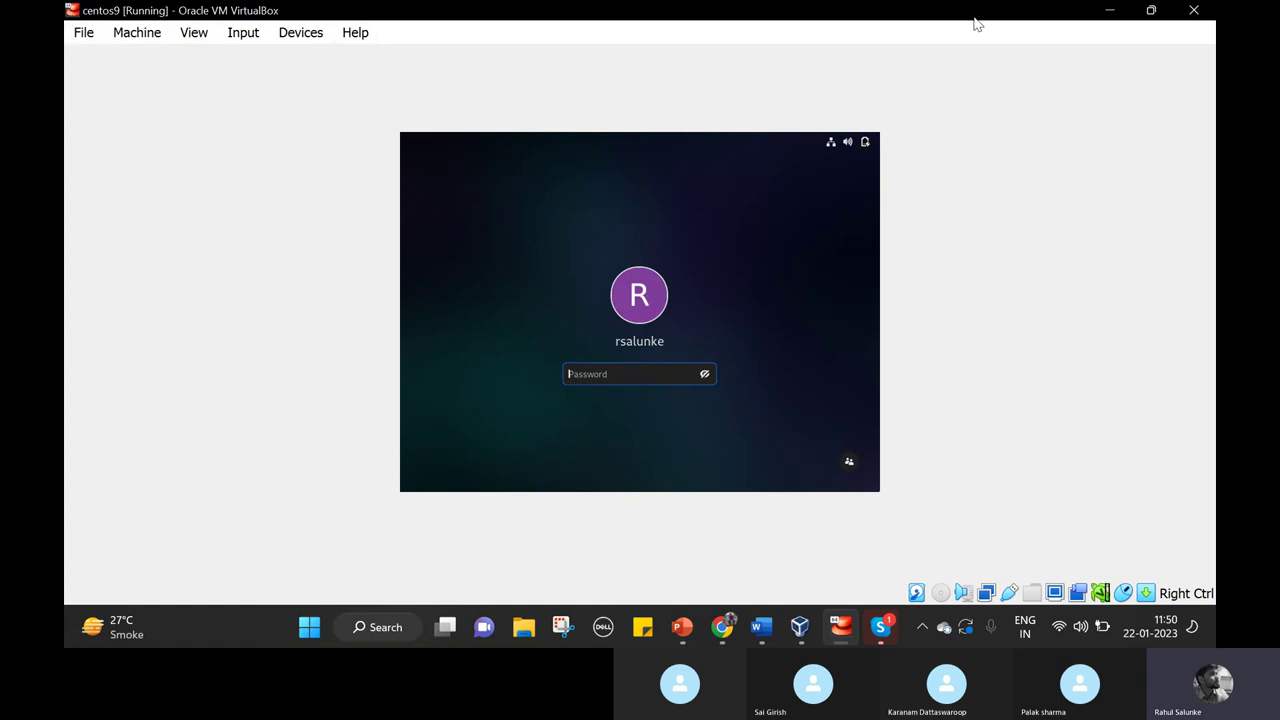
pyautogui.click(1194, 10)
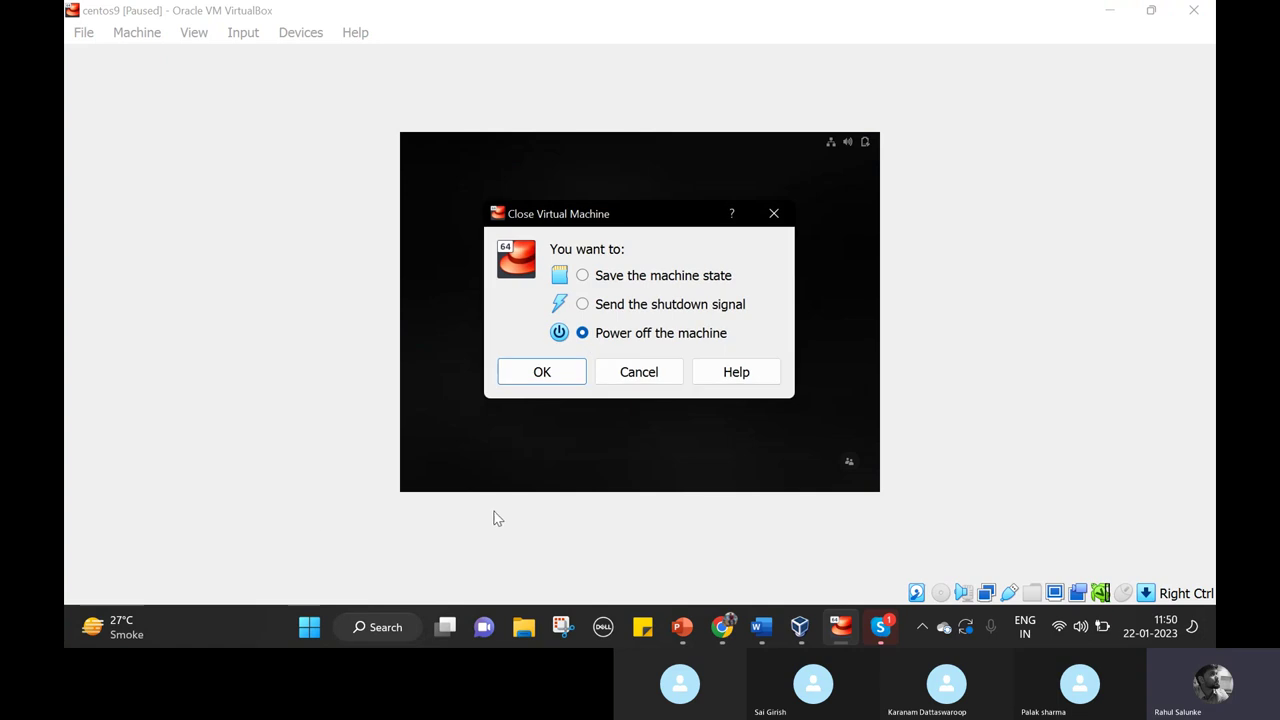
pyautogui.click(565, 372)
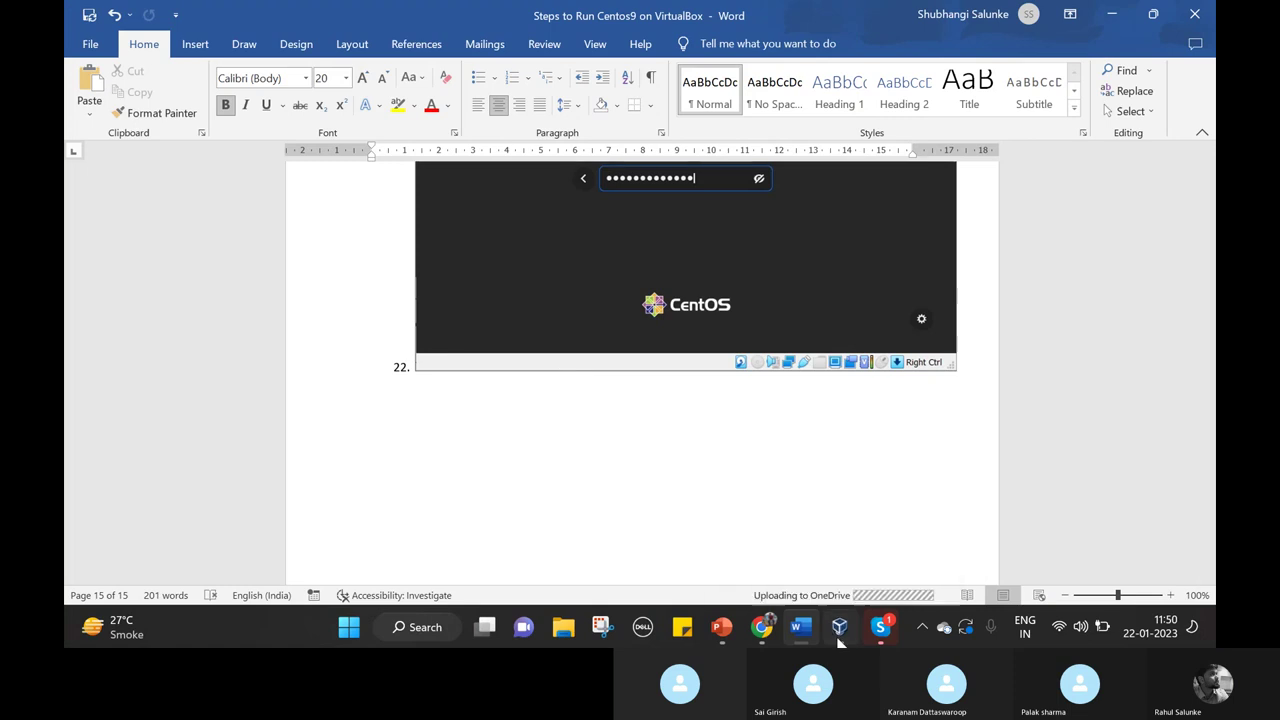
pyautogui.click(840, 626)
# Remove the centos VM from VirtualBox Manager, choosing Delete all files.
pyautogui.rightClick(228, 285)
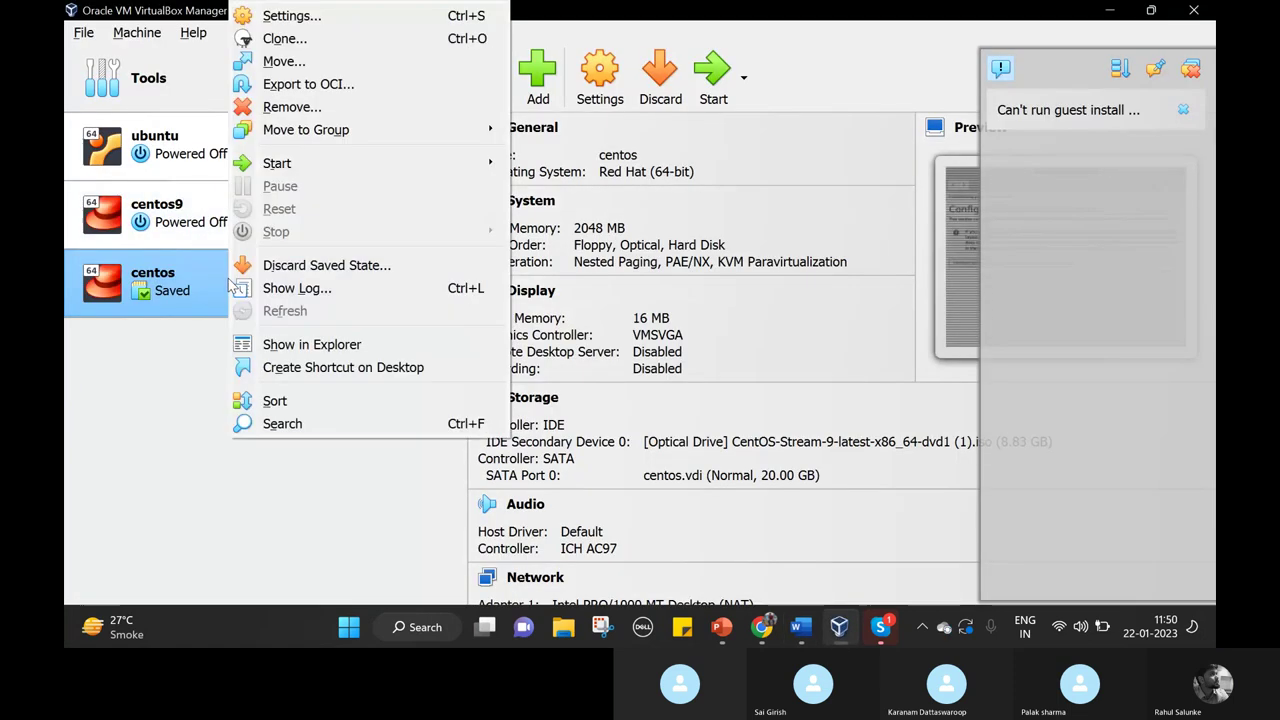
pyautogui.click(432, 117)
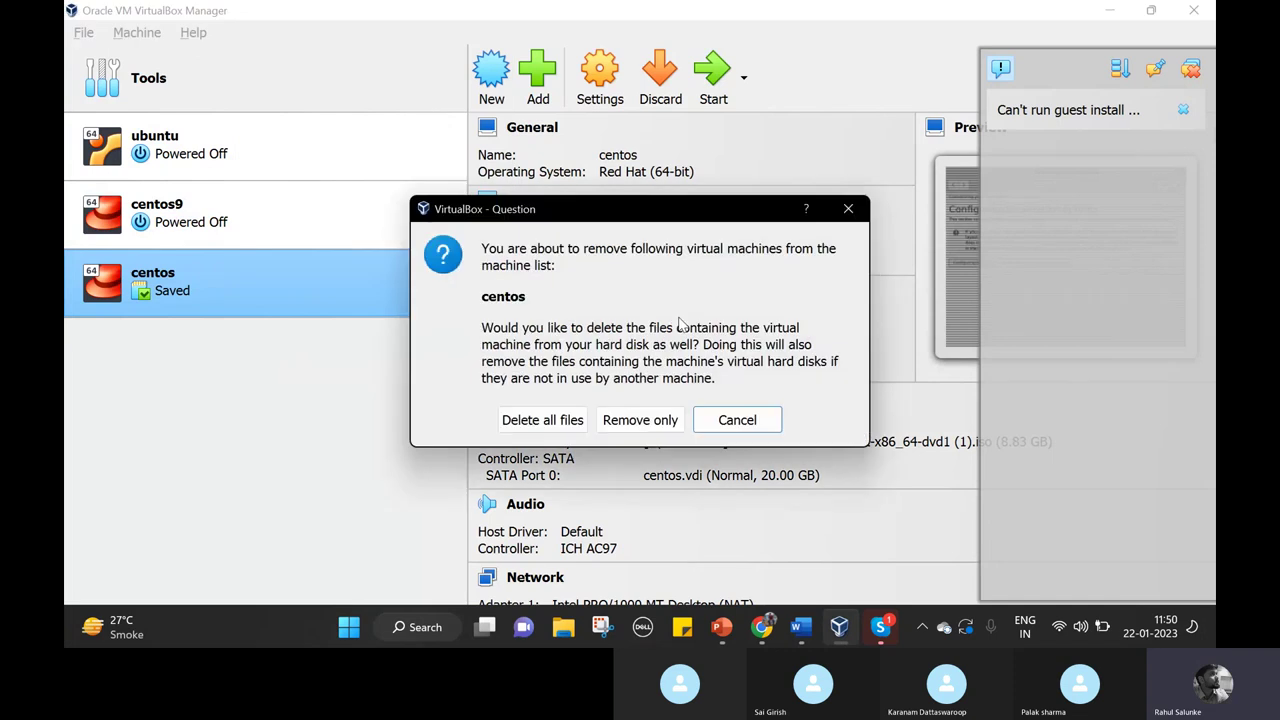
pyautogui.click(543, 428)
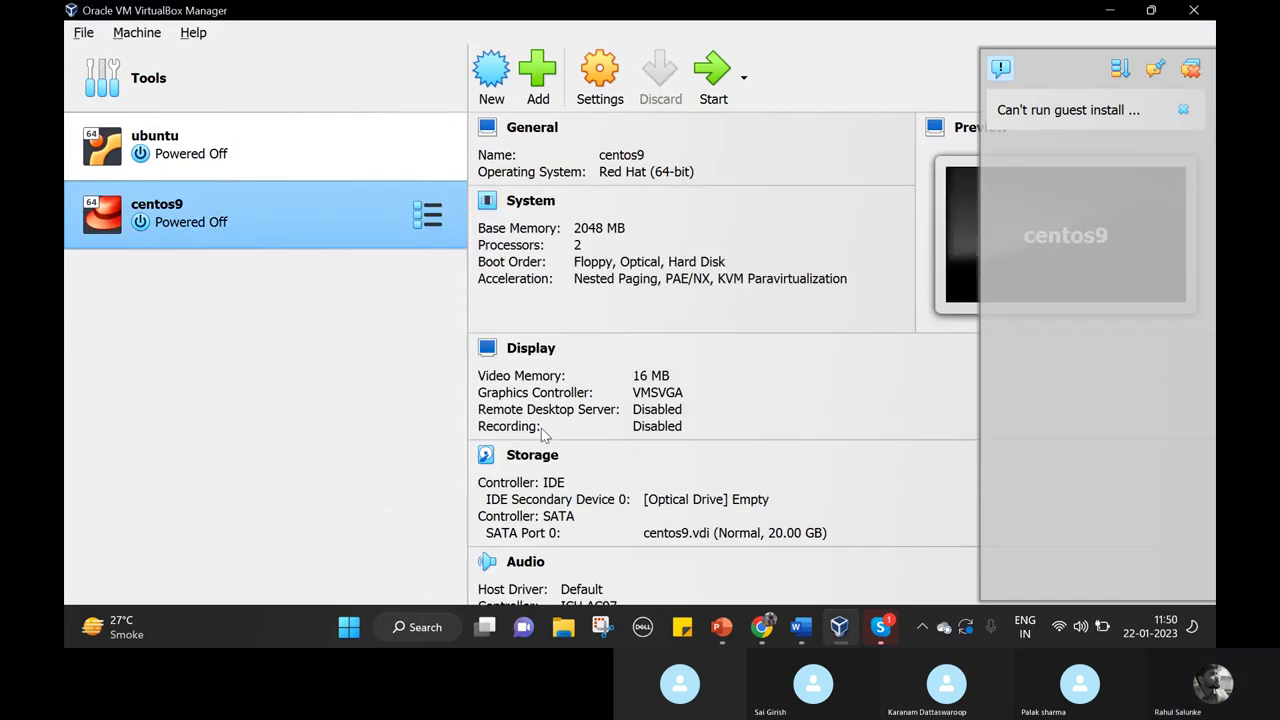
pyautogui.rightClick(287, 210)
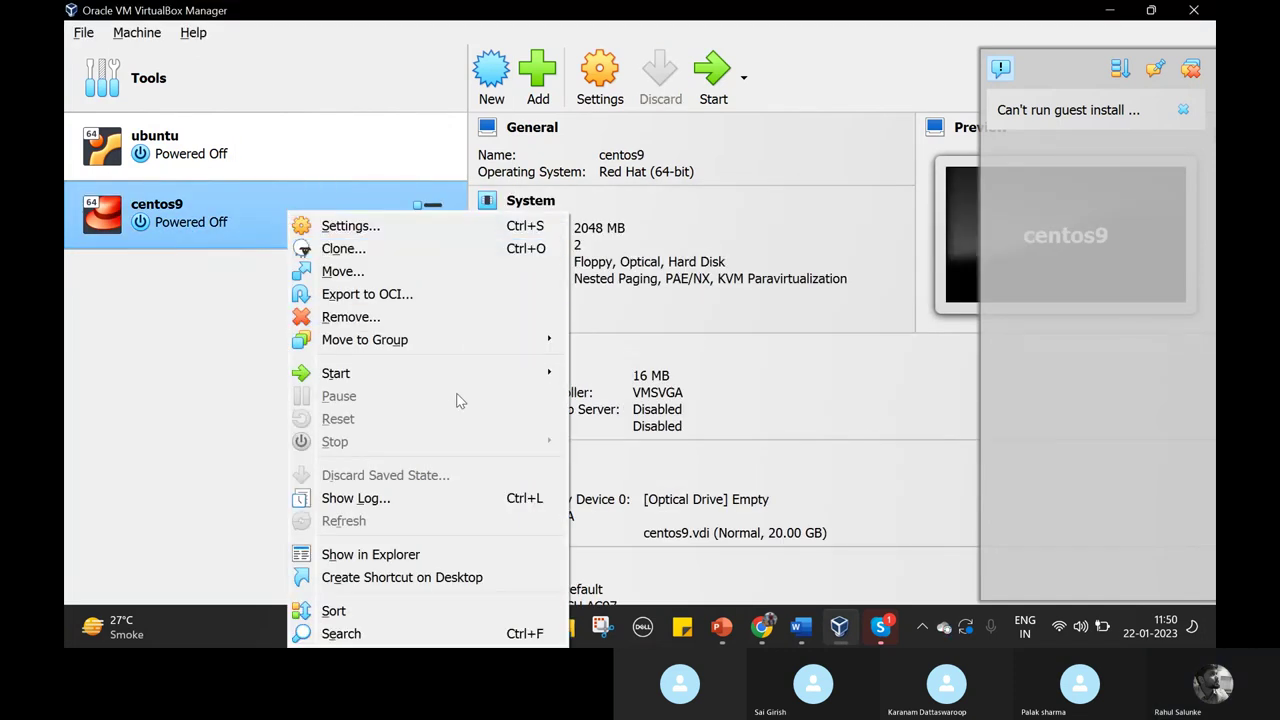
# Normal Start centos9, fit the window to the guest display, enlarge it, and dismiss auto-capture notices.
pyautogui.moveTo(500, 377)
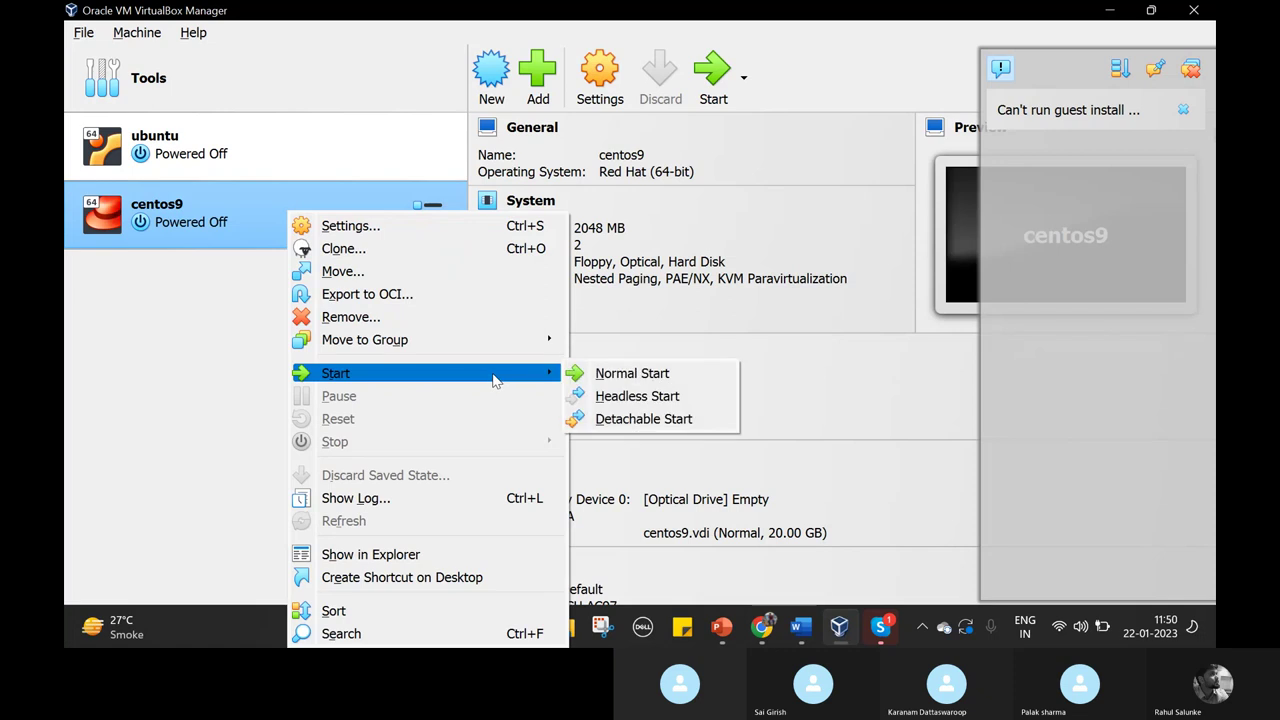
pyautogui.click(634, 375)
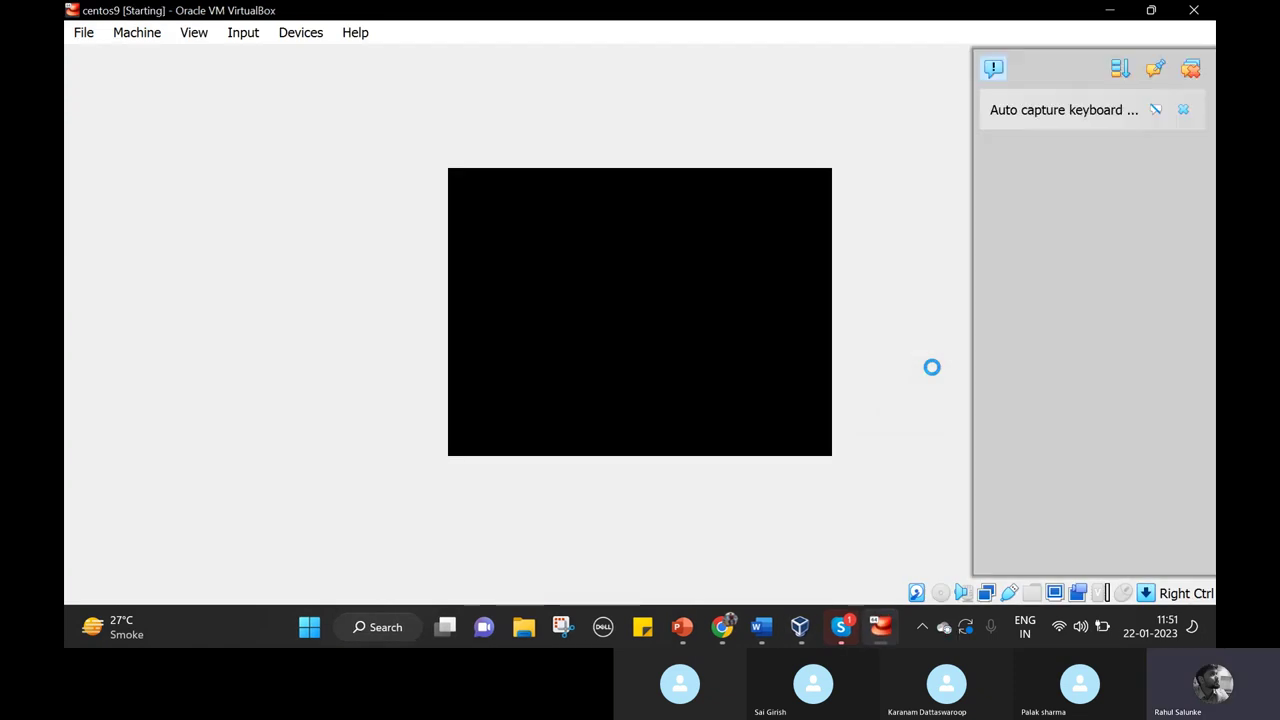
pyautogui.click(192, 33)
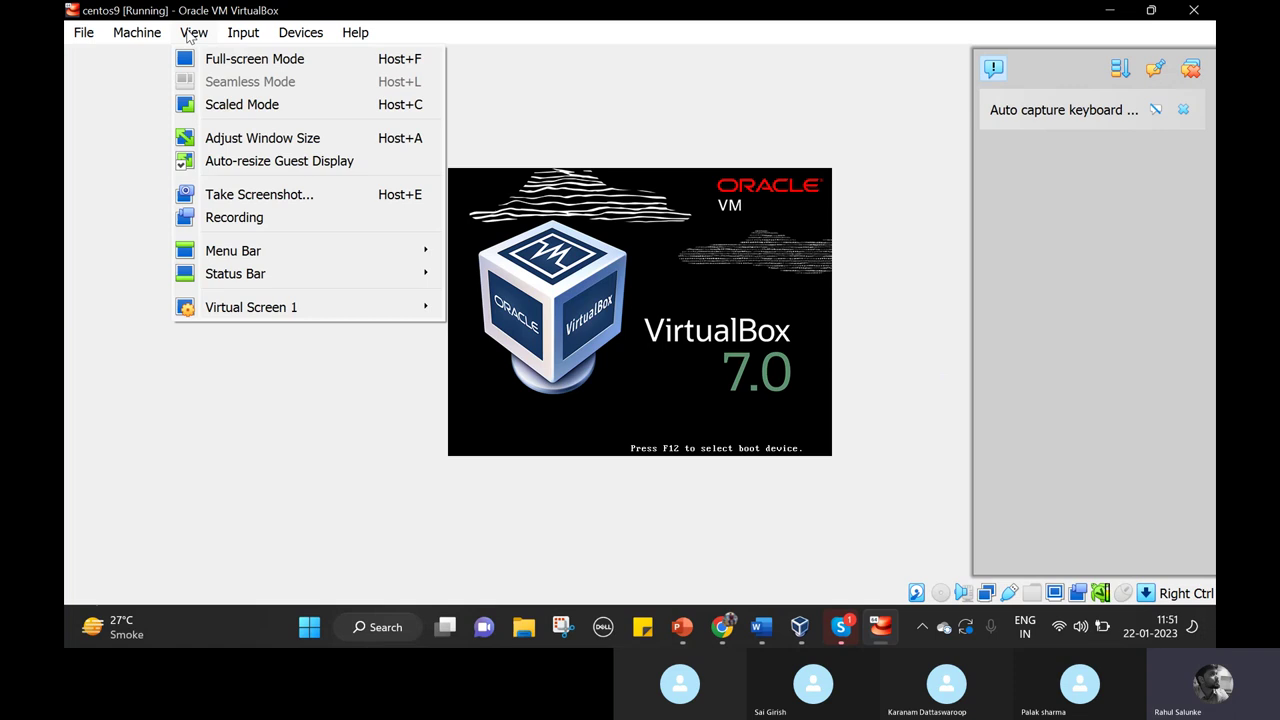
pyautogui.click(340, 140)
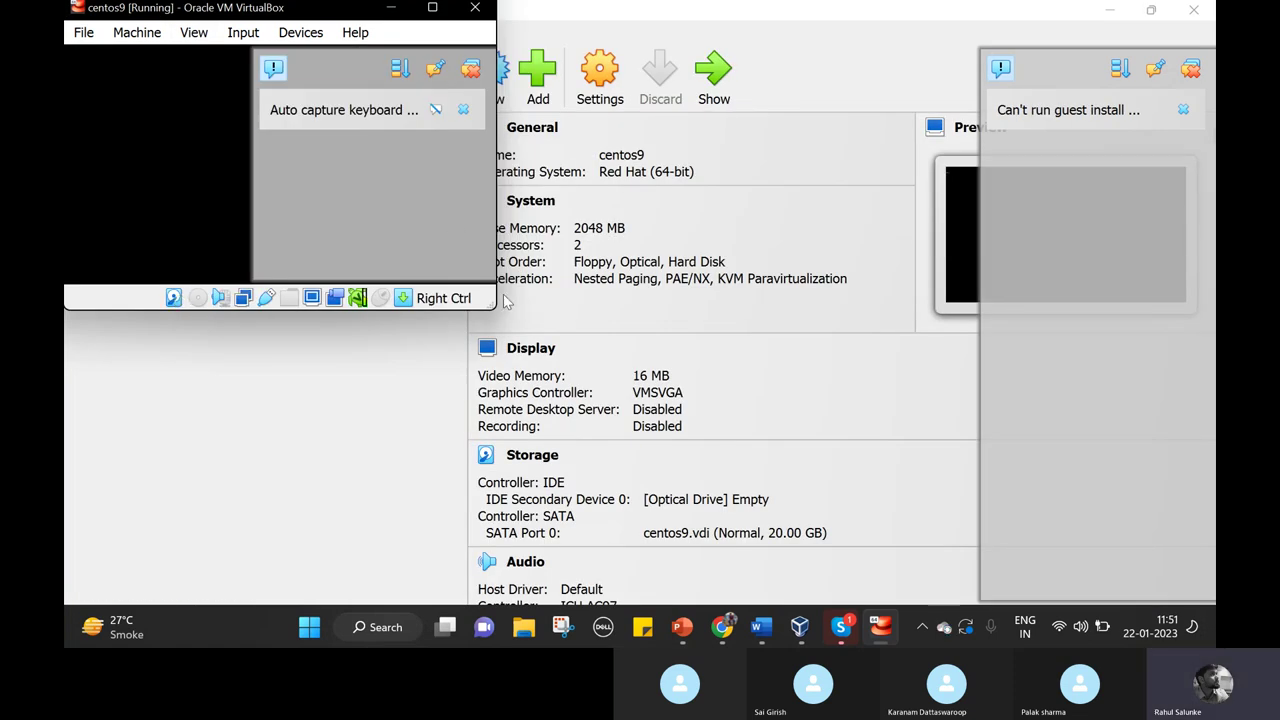
pyautogui.moveTo(488, 298); pyautogui.dragTo(576, 357)
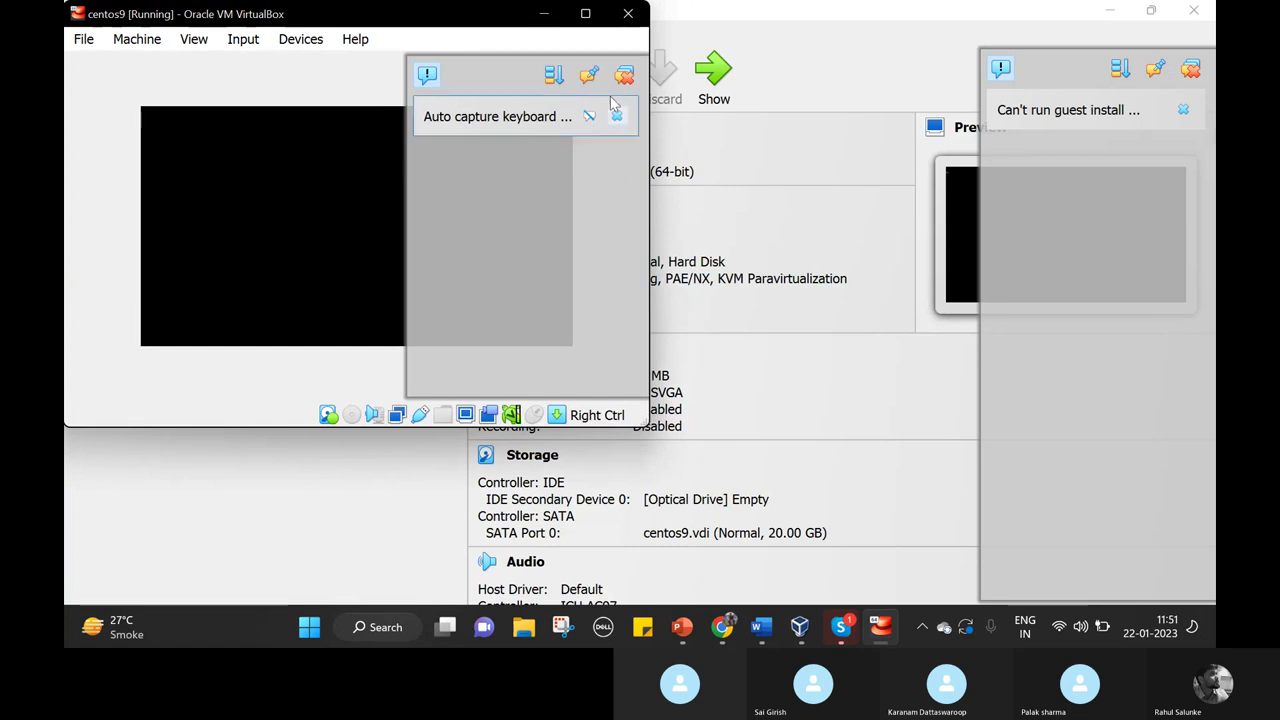
pyautogui.click(624, 76)
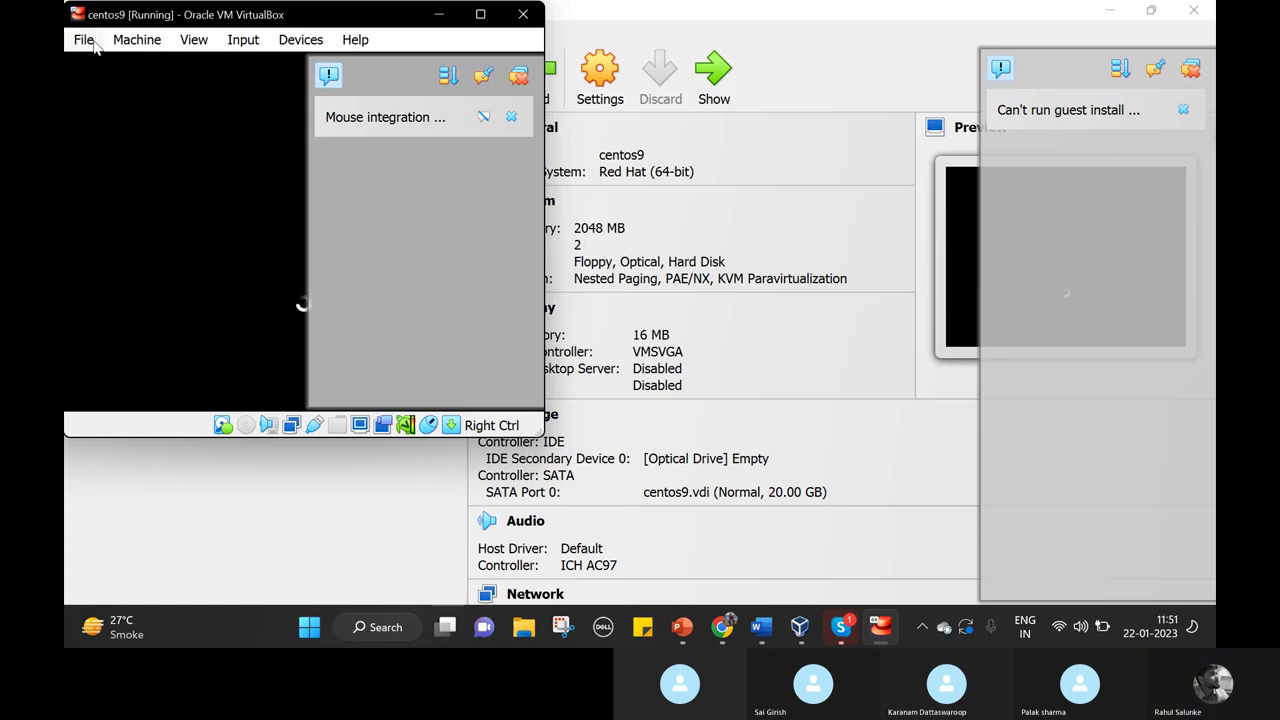
# Look through the VM window's menus without changes and move the window to the screen centre.
pyautogui.click(90, 41)
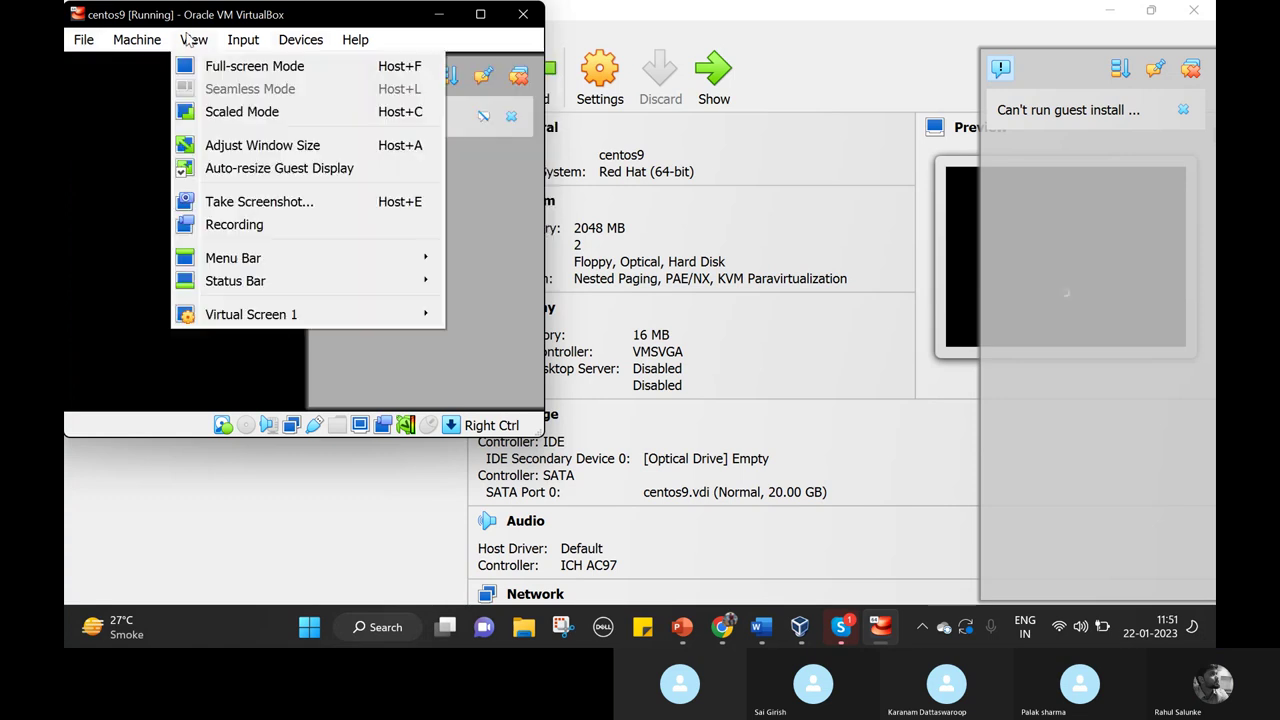
pyautogui.moveTo(149, 32)
pyautogui.moveTo(193, 39)
pyautogui.click(116, 134)
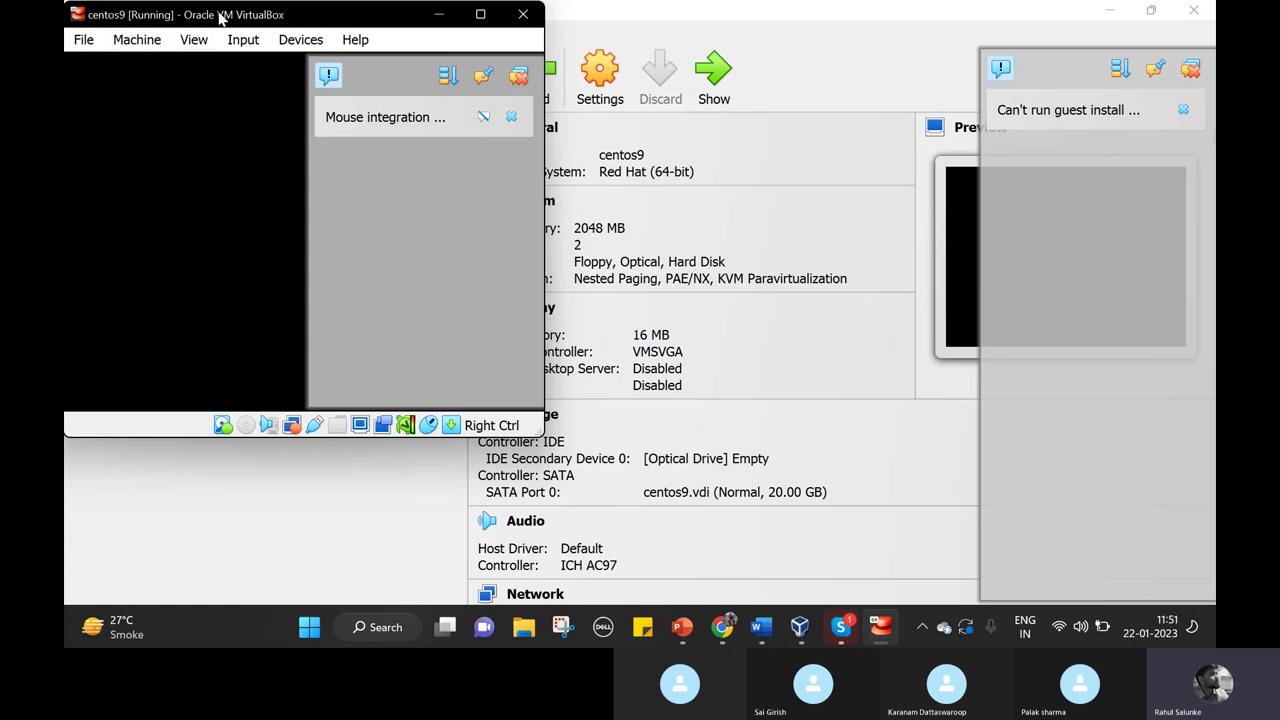
pyautogui.moveTo(220, 14); pyautogui.dragTo(660, 160)
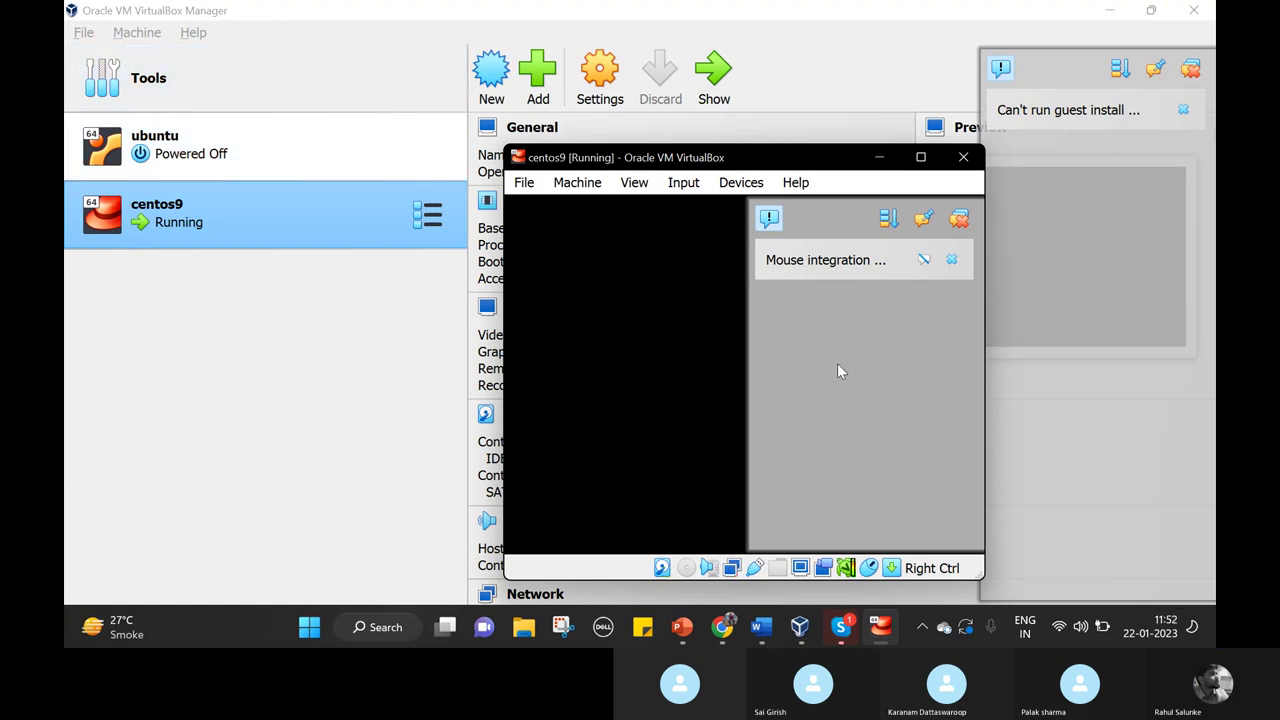
# Dismiss the mouse integration notices and choose 'Power off the machine' for centos9.
pyautogui.click(960, 219)
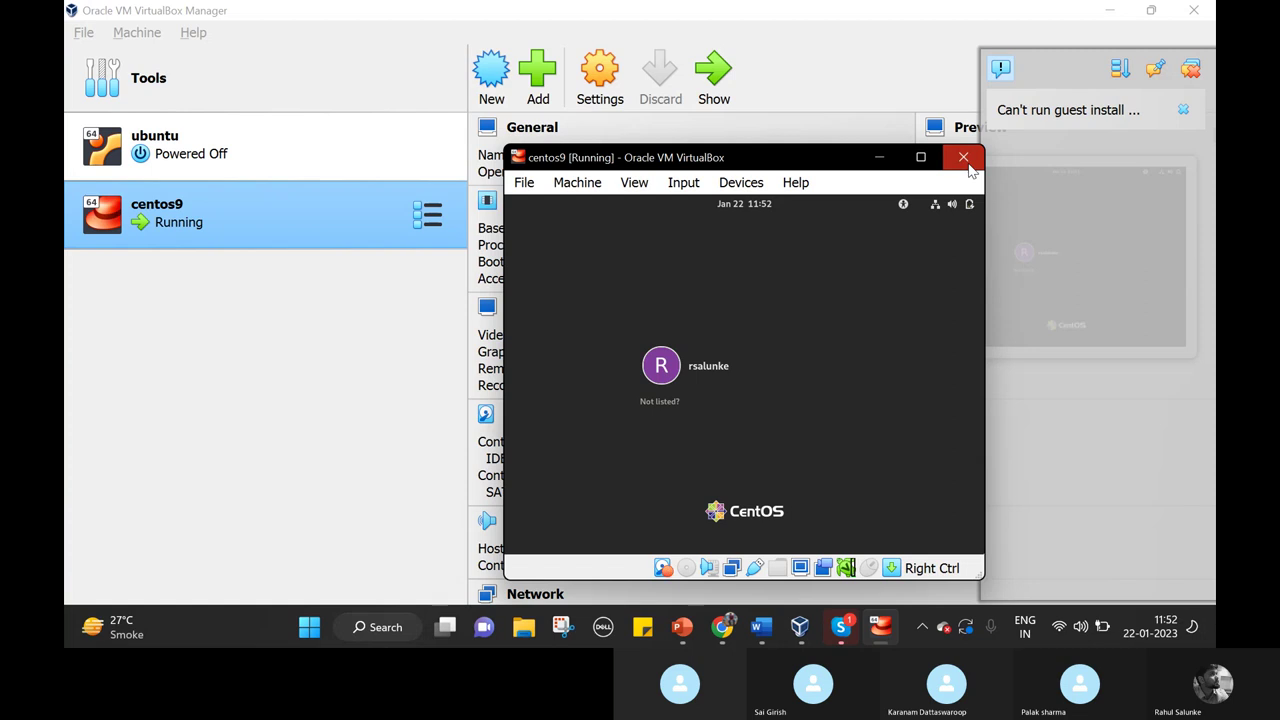
pyautogui.click(963, 158)
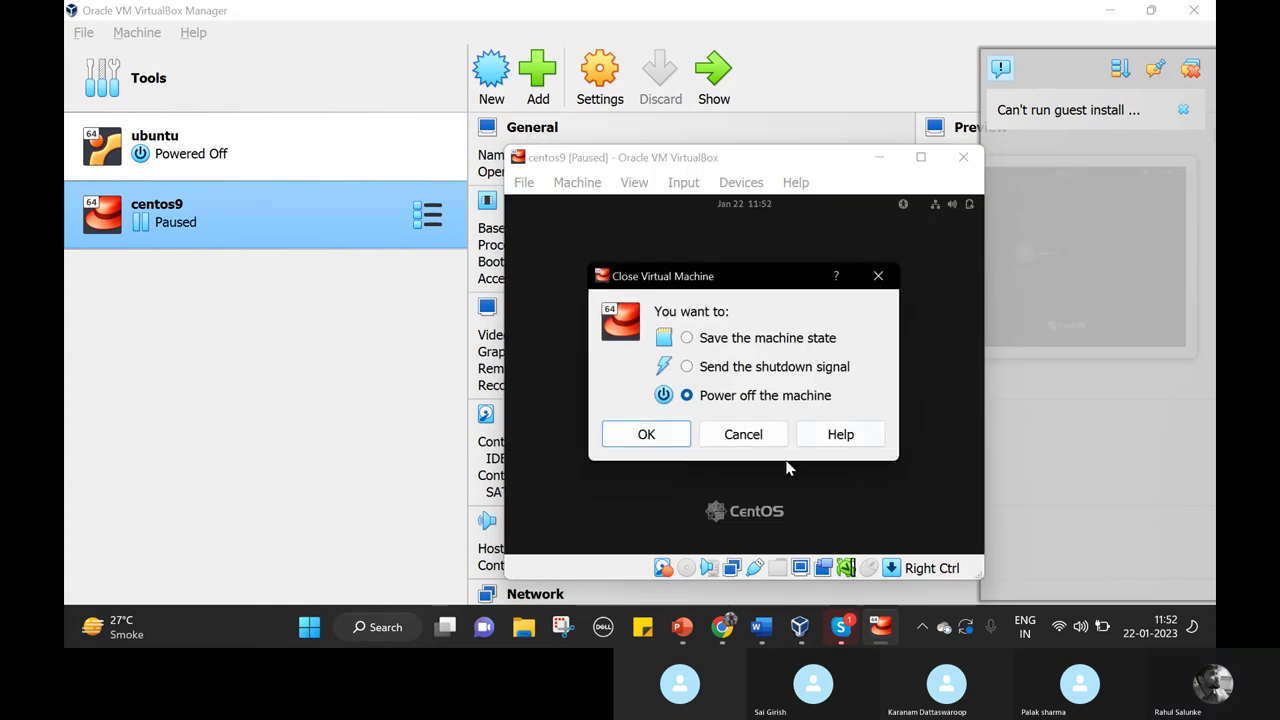
pyautogui.click(662, 434)
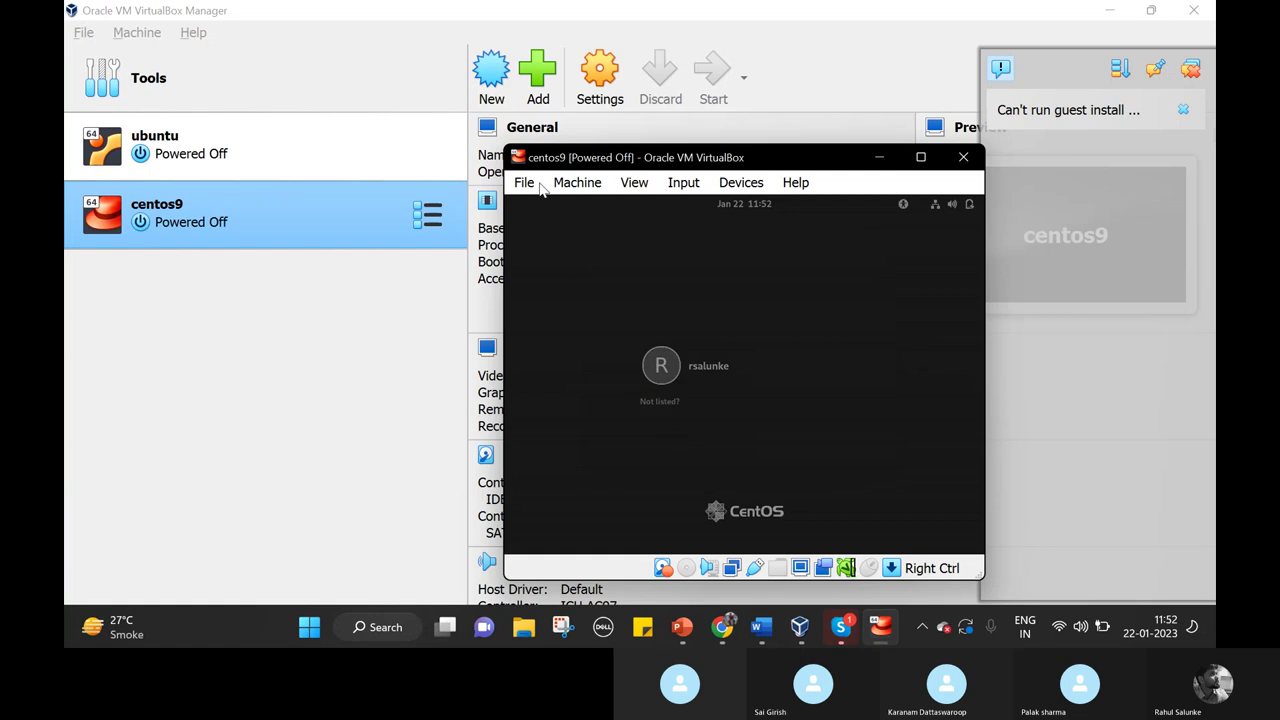
# Launch the ubuntu VM with Start > Normal Start from its context menu.
pyautogui.rightClick(228, 132)
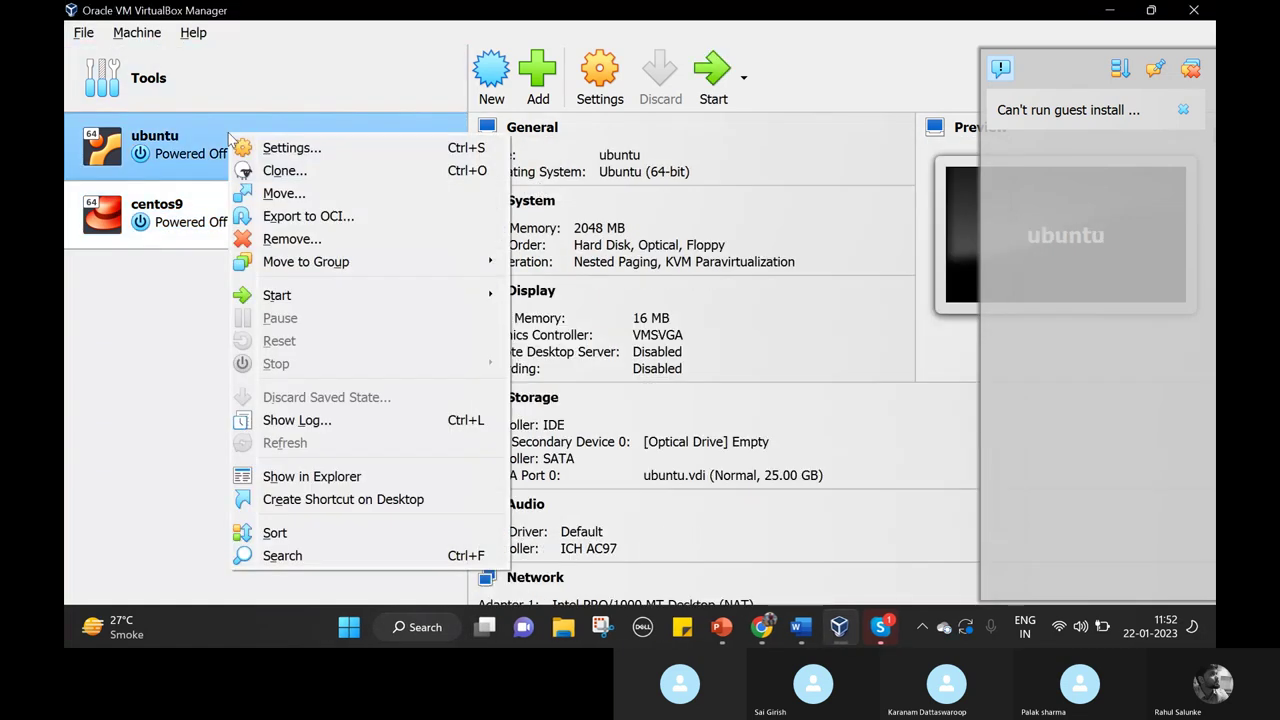
pyautogui.moveTo(458, 300)
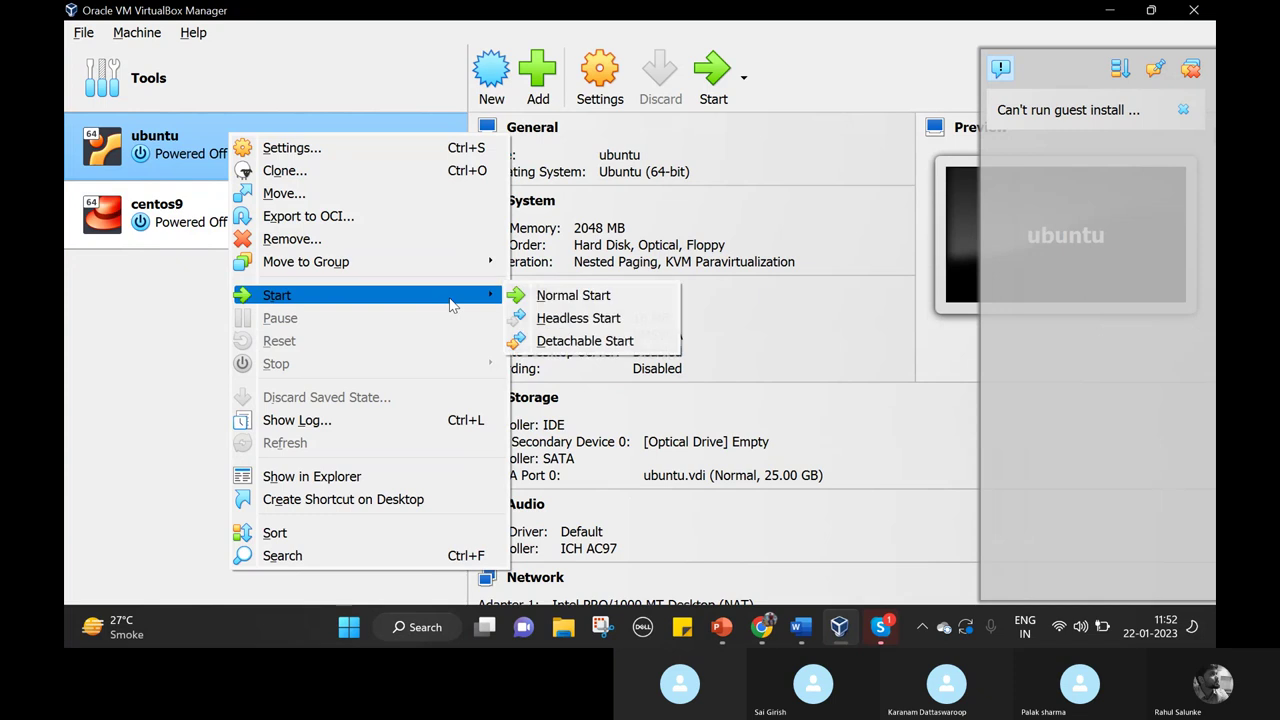
pyautogui.click(556, 300)
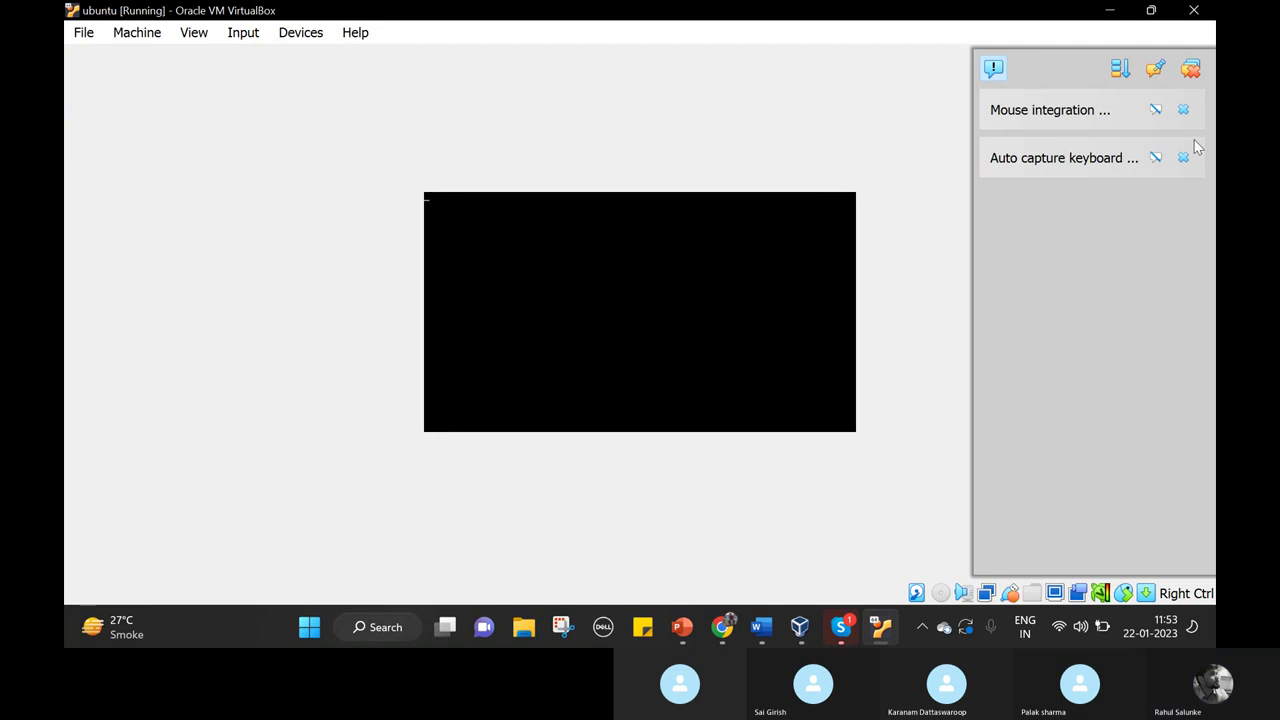
# Close the running ubuntu VM window, choosing Power off the machine.
pyautogui.click(1194, 10)
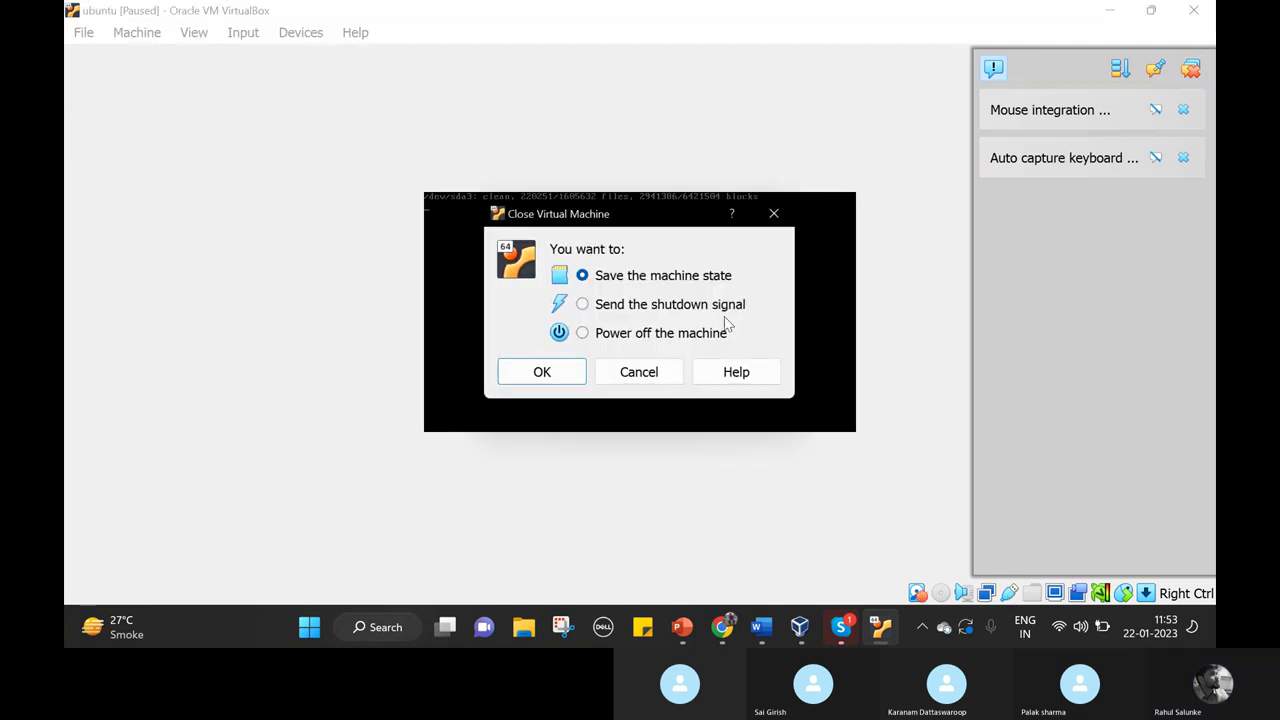
pyautogui.click(610, 336)
pyautogui.click(545, 371)
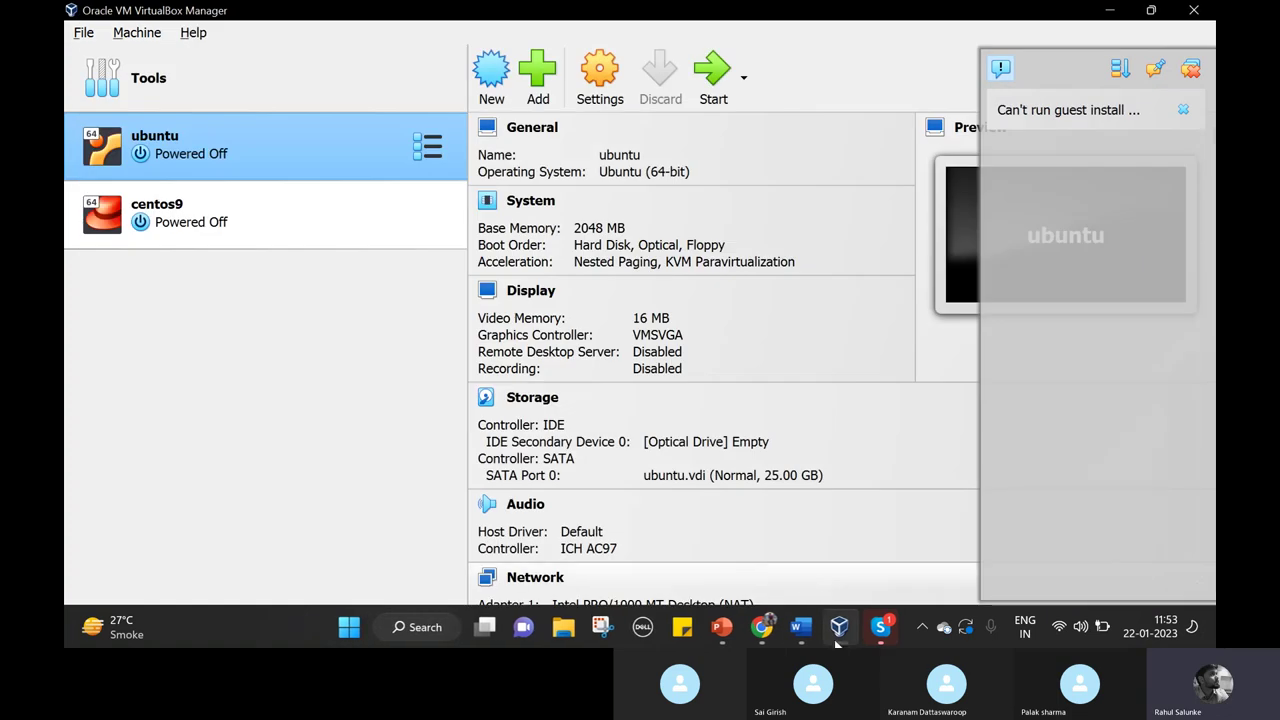
# Bring the VirtualBox Manager forward from the taskbar and close it.
pyautogui.rightClick(838, 638)
pyautogui.click(842, 630)
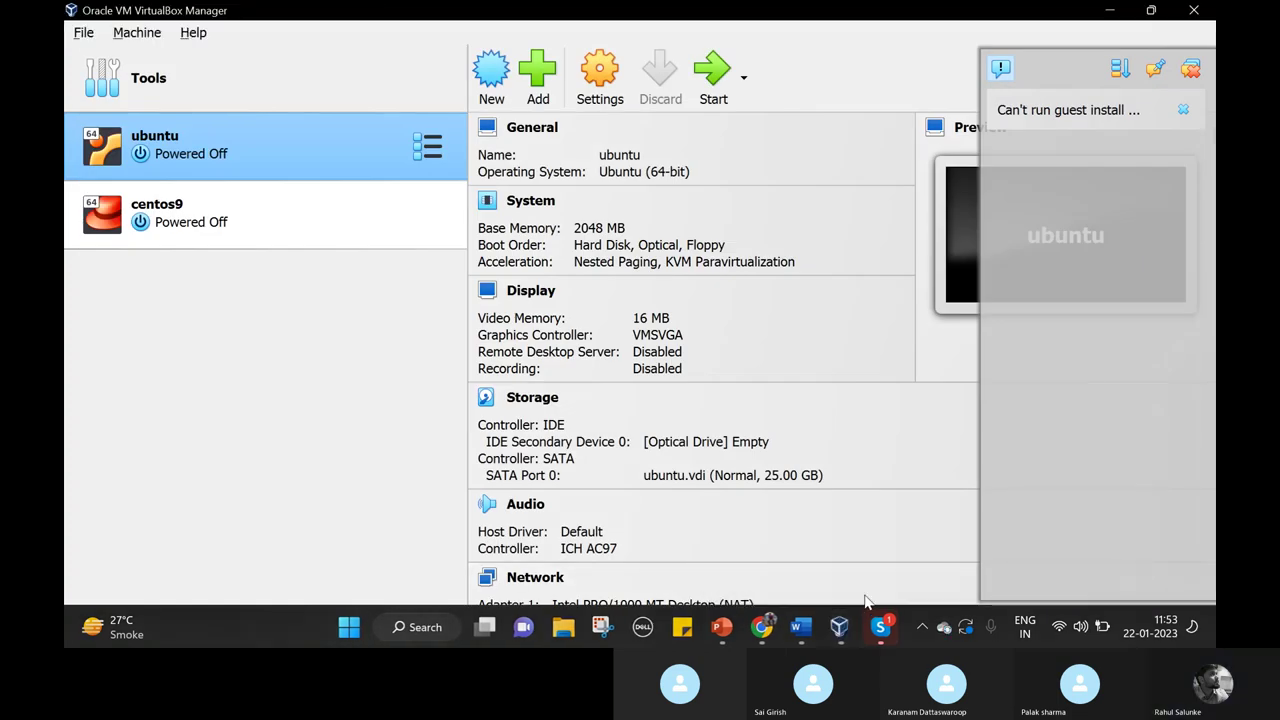
pyautogui.rightClick(851, 630)
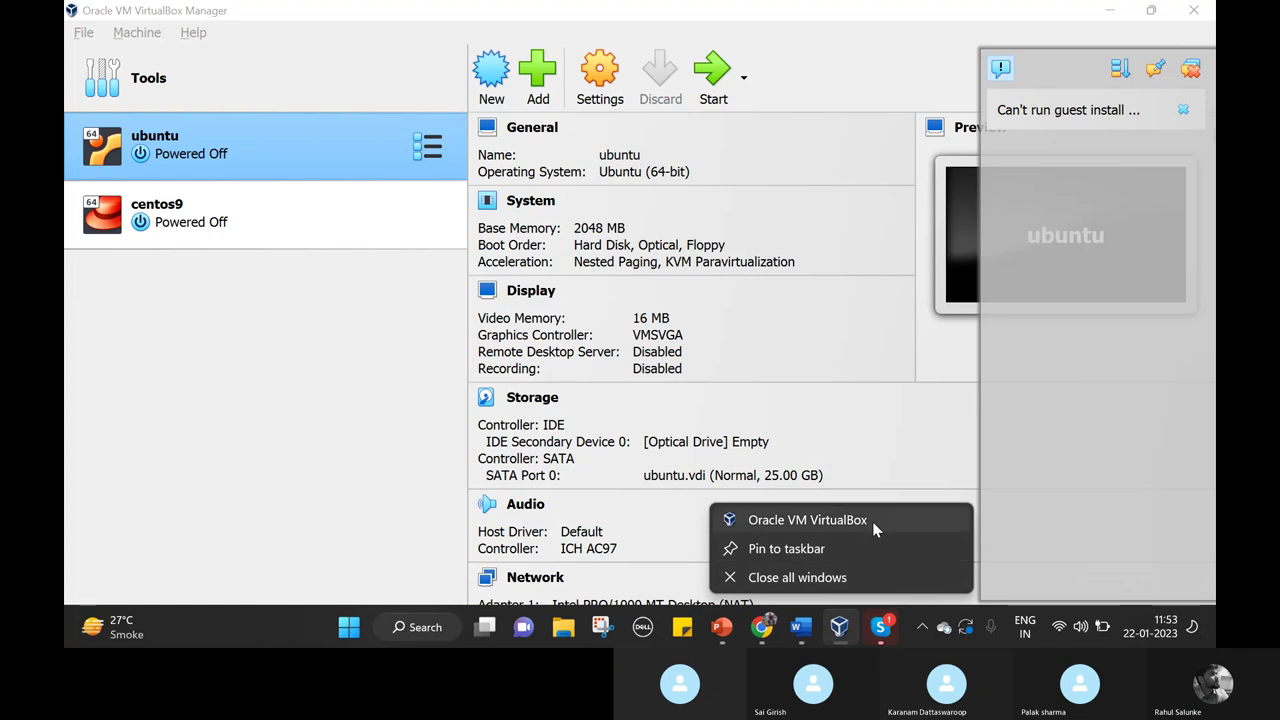
pyautogui.click(845, 623)
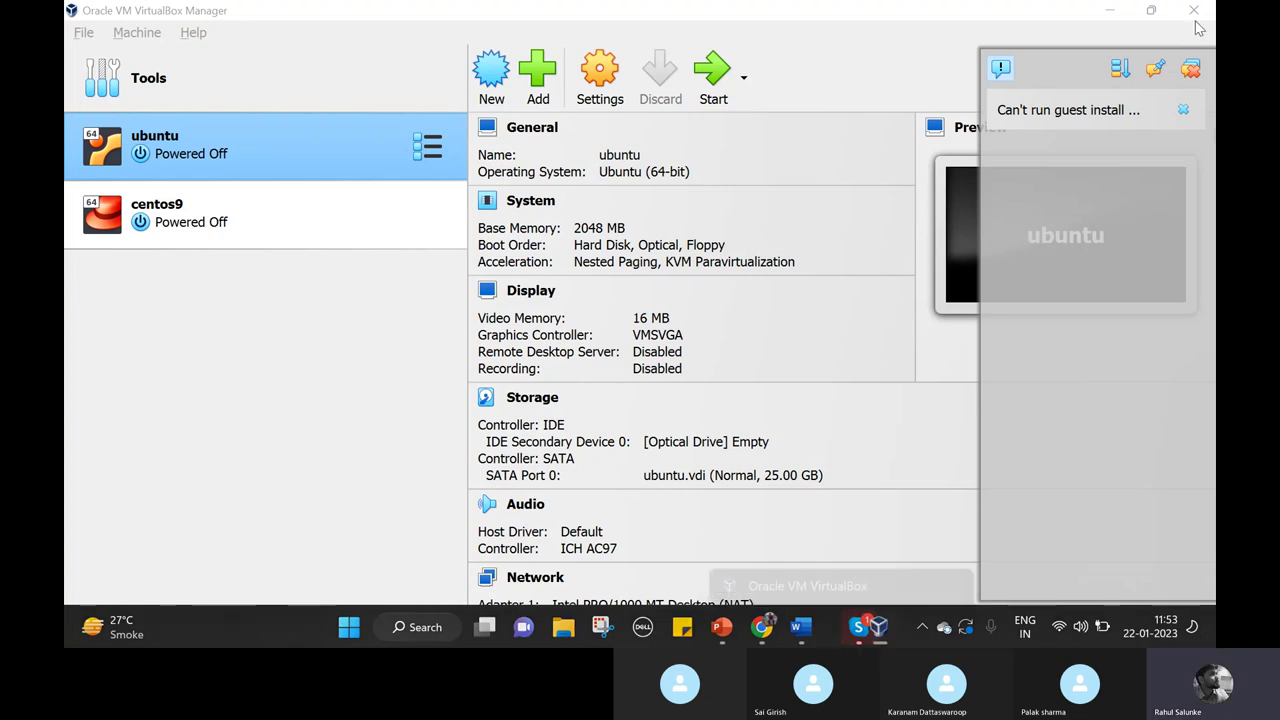
pyautogui.click(1193, 10)
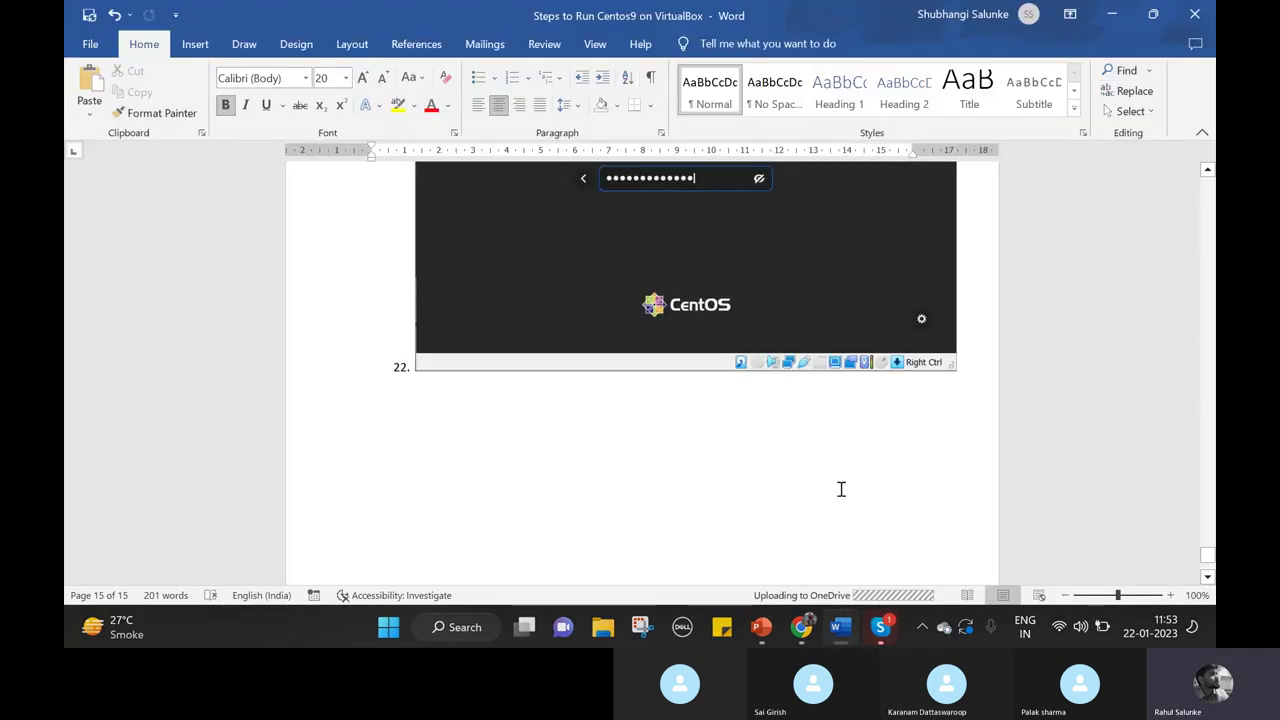
# Search Windows for 'virtu' and launch Oracle VM VirtualBox from the results.
pyautogui.click(465, 626)
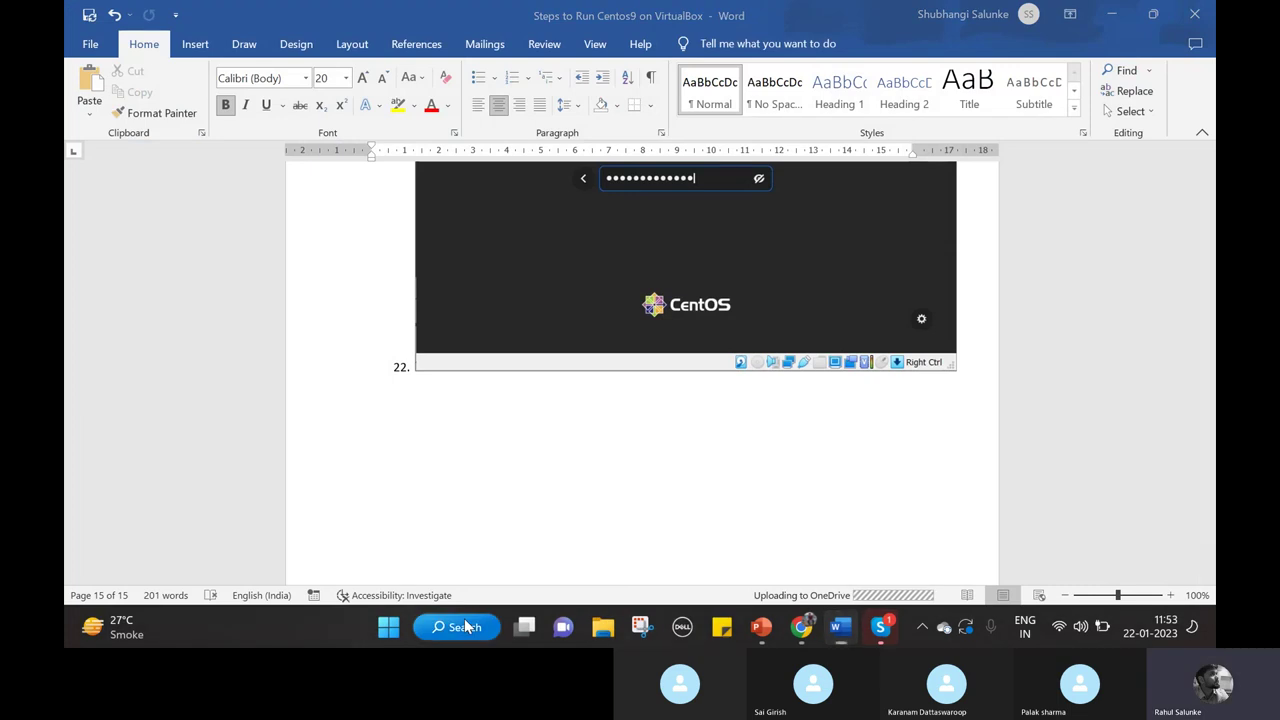
pyautogui.write('wind')
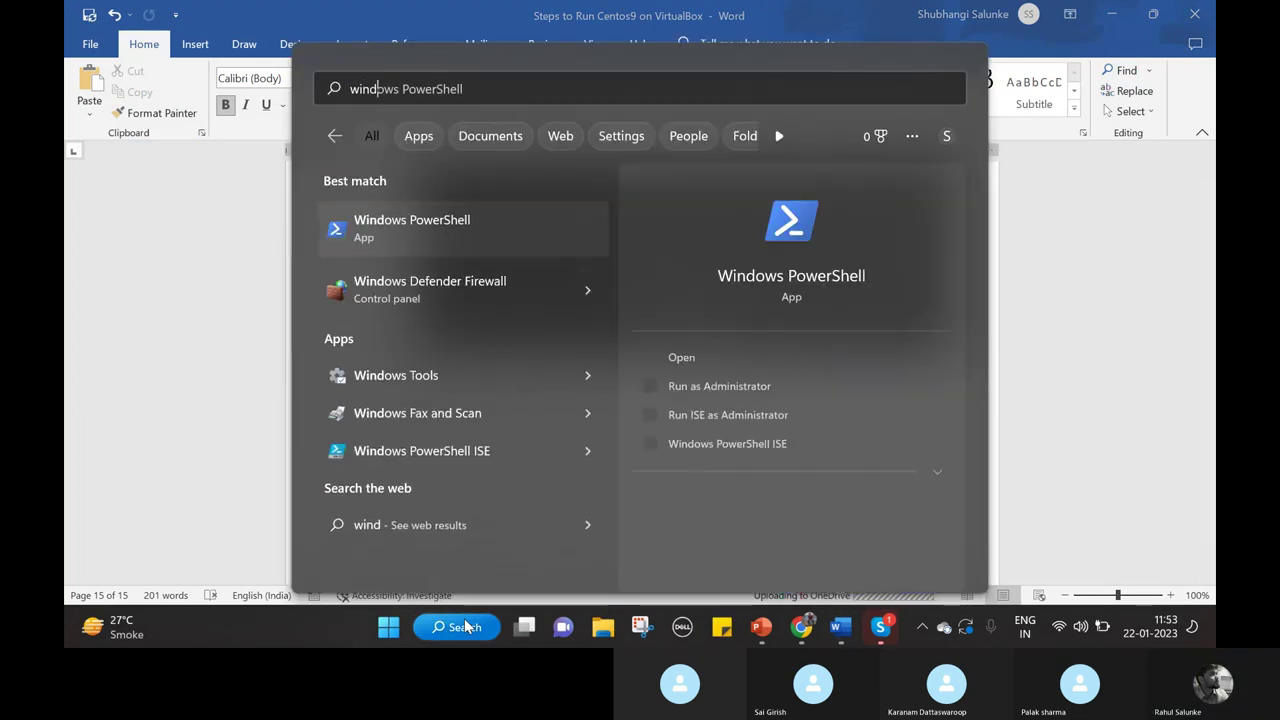
pyautogui.press('BackSpace')
pyautogui.press('BackSpace')
pyautogui.press('BackSpace')
pyautogui.press('BackSpace')
pyautogui.write('virtu')
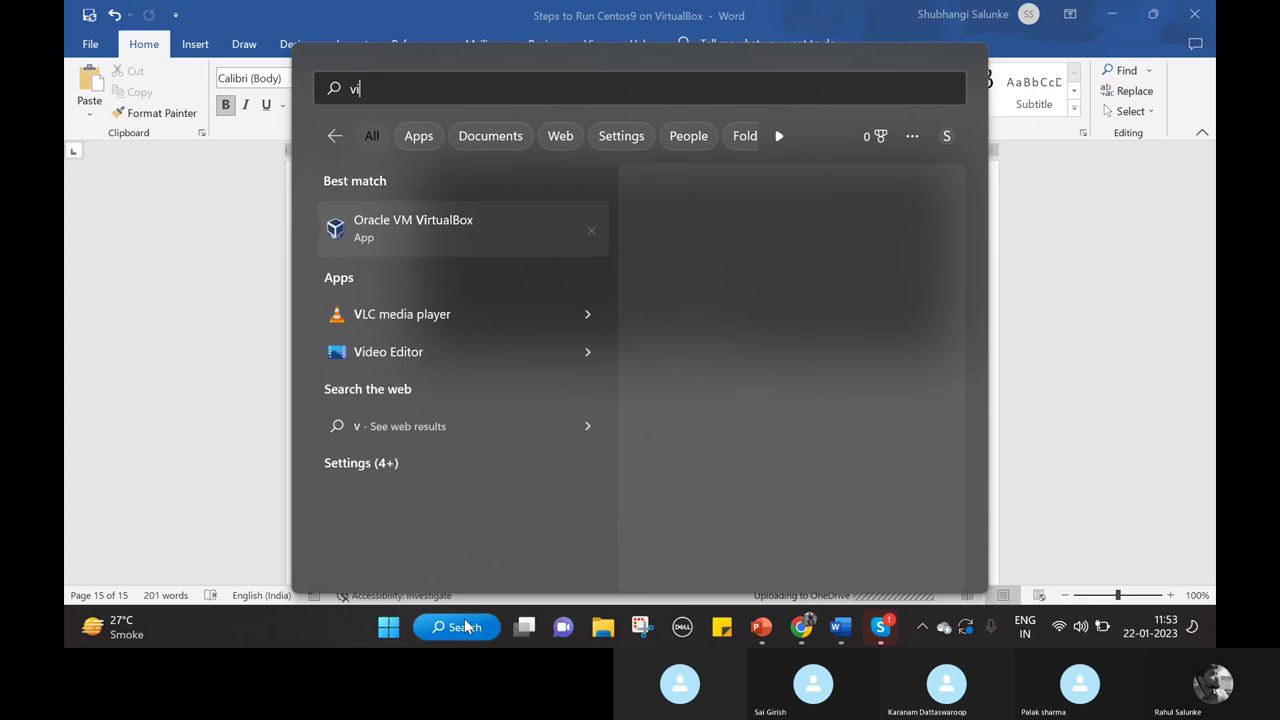
pyautogui.click(465, 626)
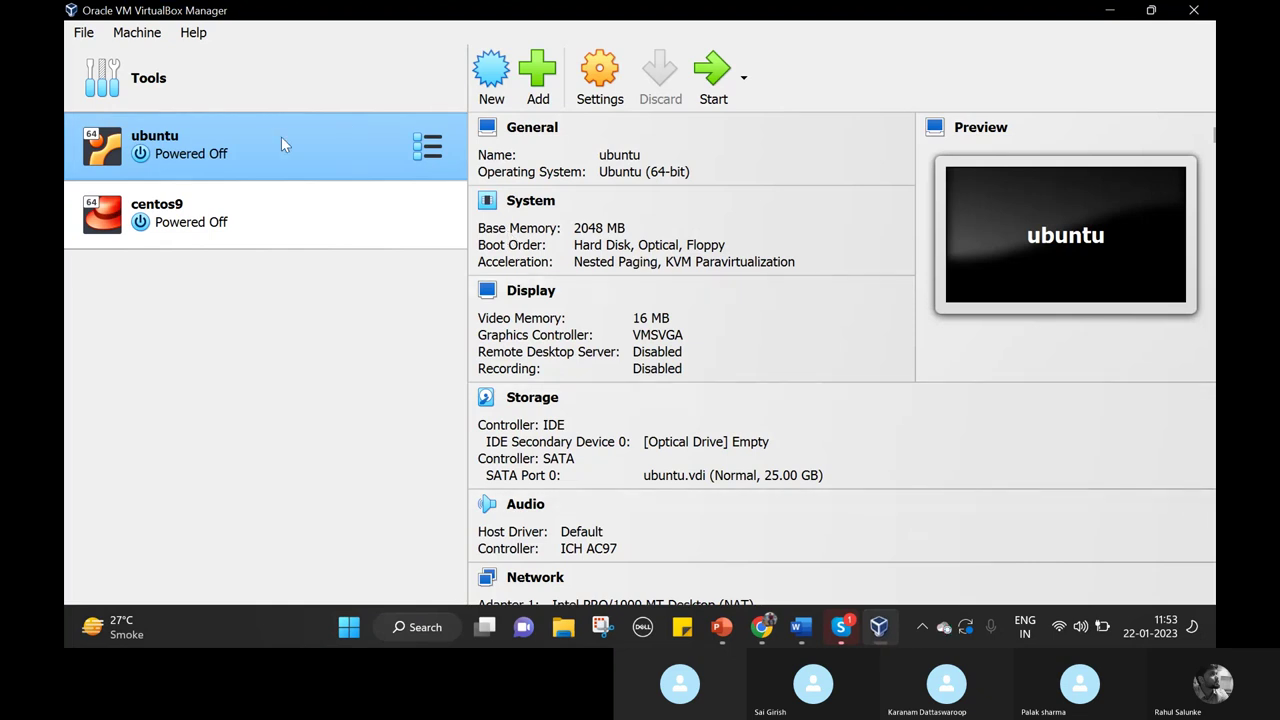
# Normal Start the ubuntu VM and press Enter at GRUB to boot the default Ubuntu entry.
pyautogui.rightClick(281, 145)
pyautogui.moveTo(521, 310)
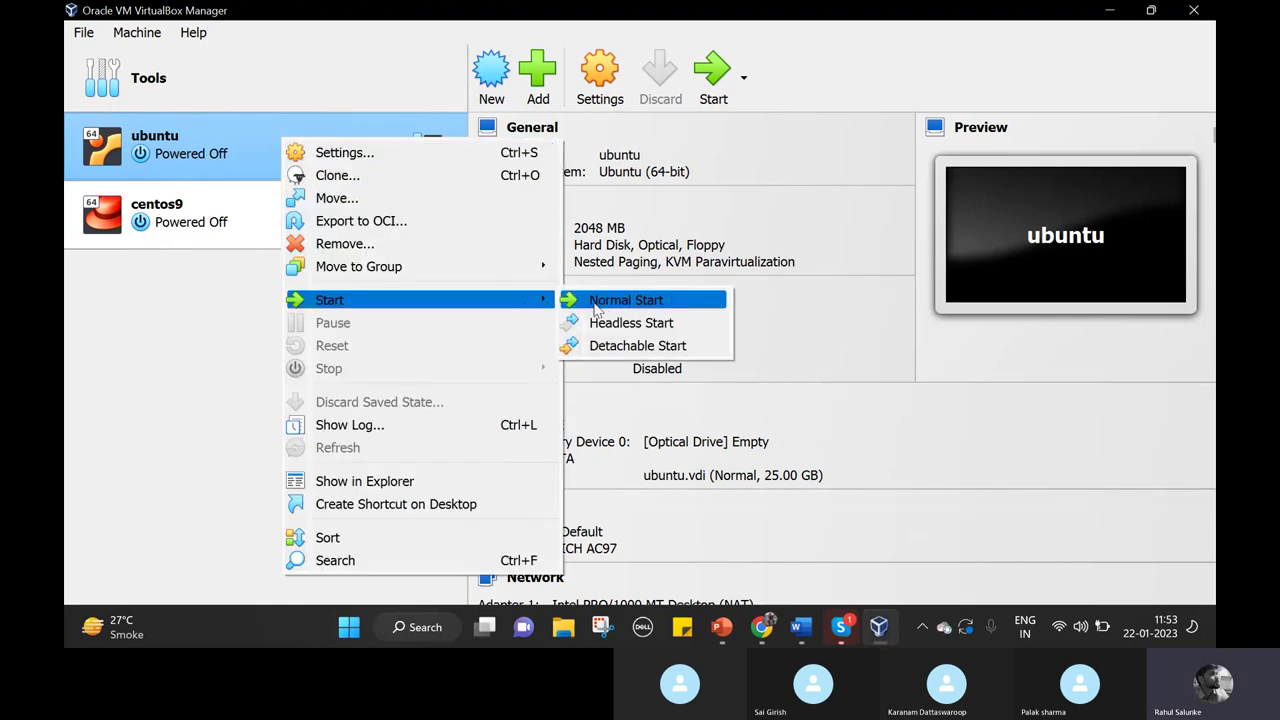
pyautogui.click(602, 302)
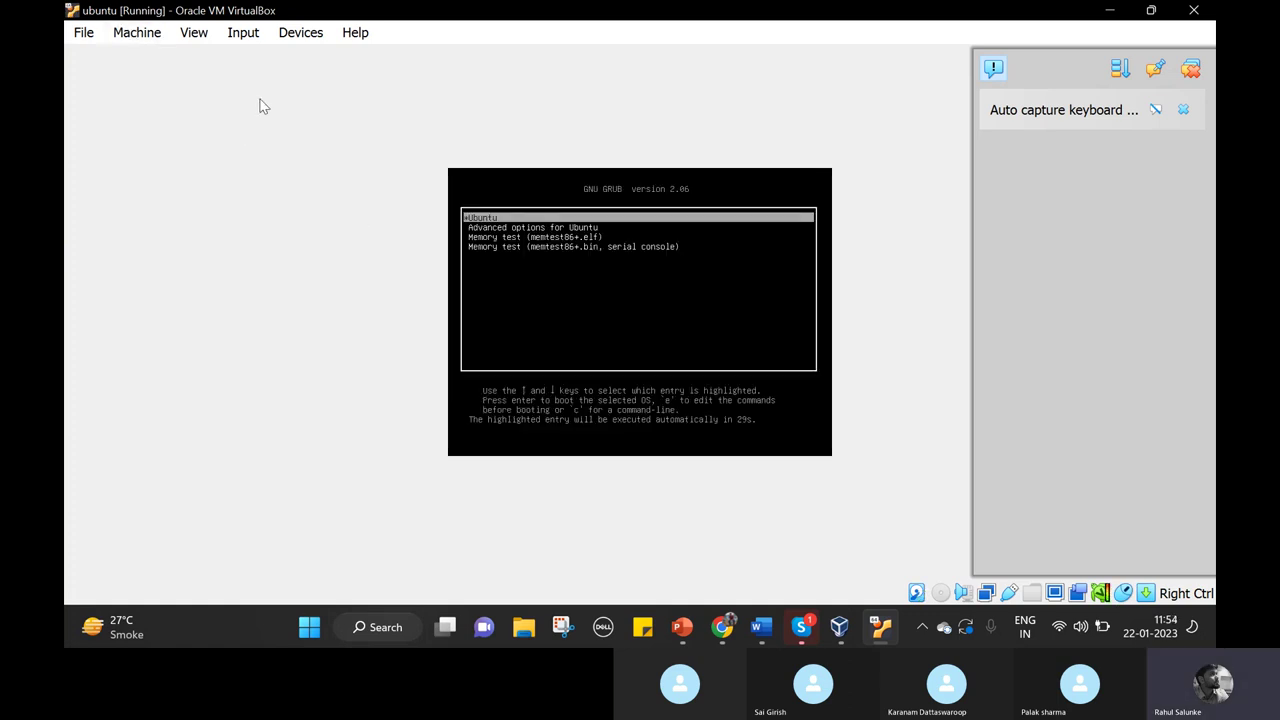
pyautogui.press('Return')
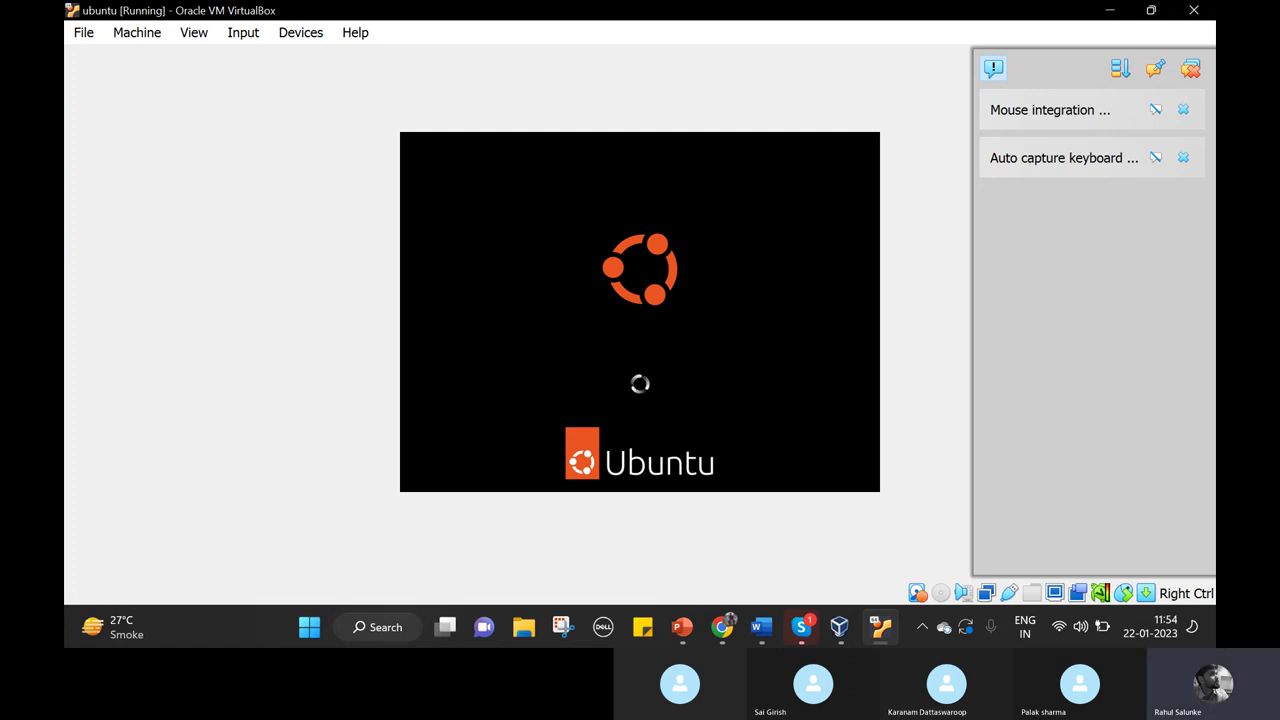
# Scroll through the Word steps document, then check on the booting ubuntu VM window.
pyautogui.click(762, 627)
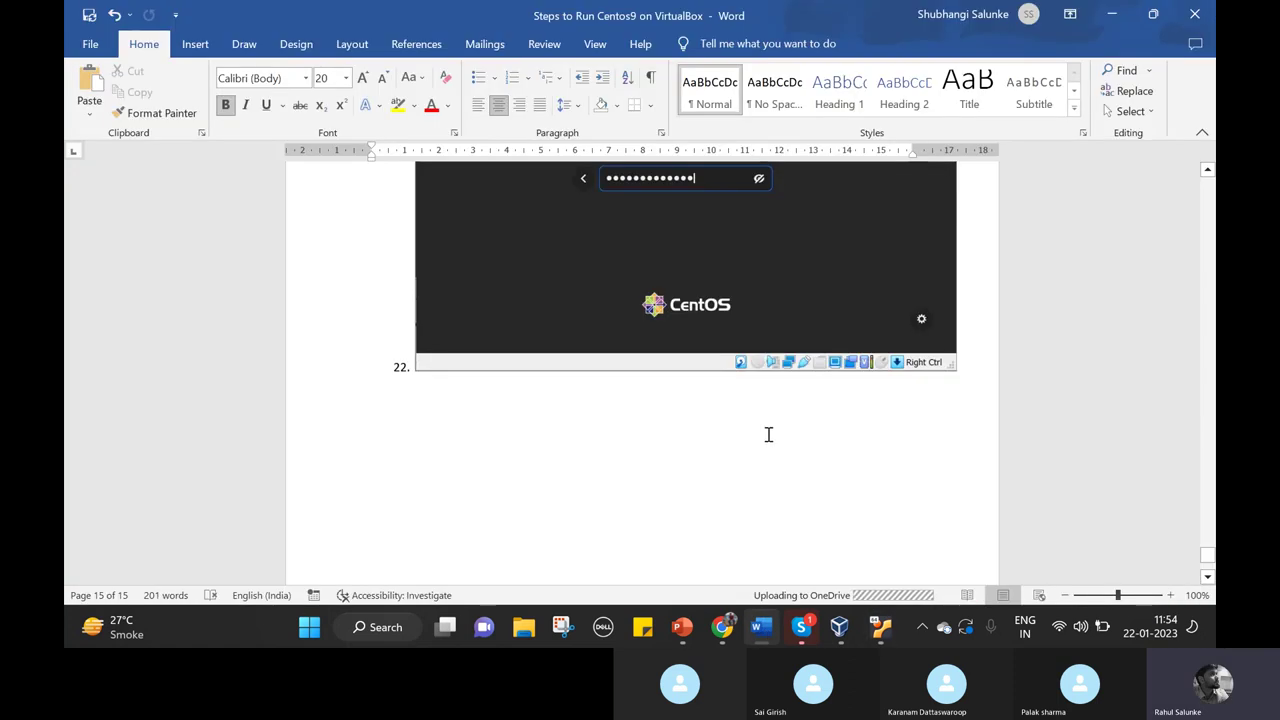
pyautogui.scroll(5, 768, 434)
pyautogui.scroll(3, 768, 434)
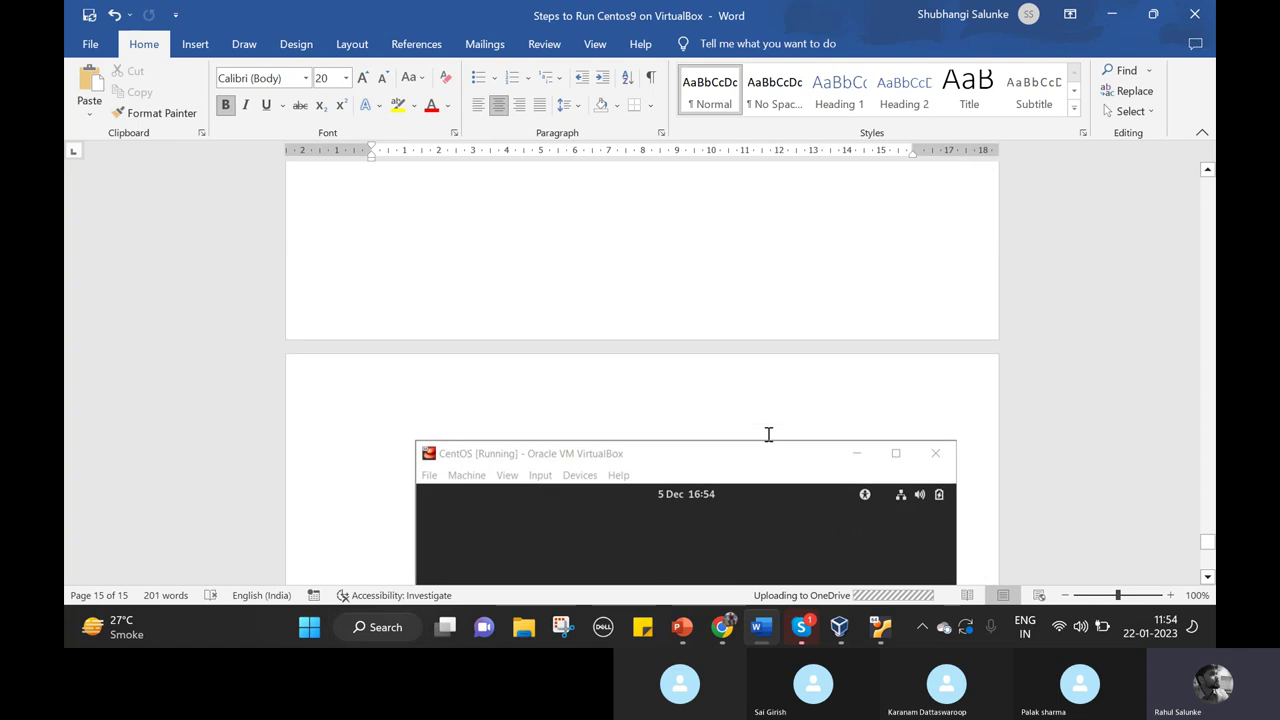
pyautogui.scroll(-6, 767, 434)
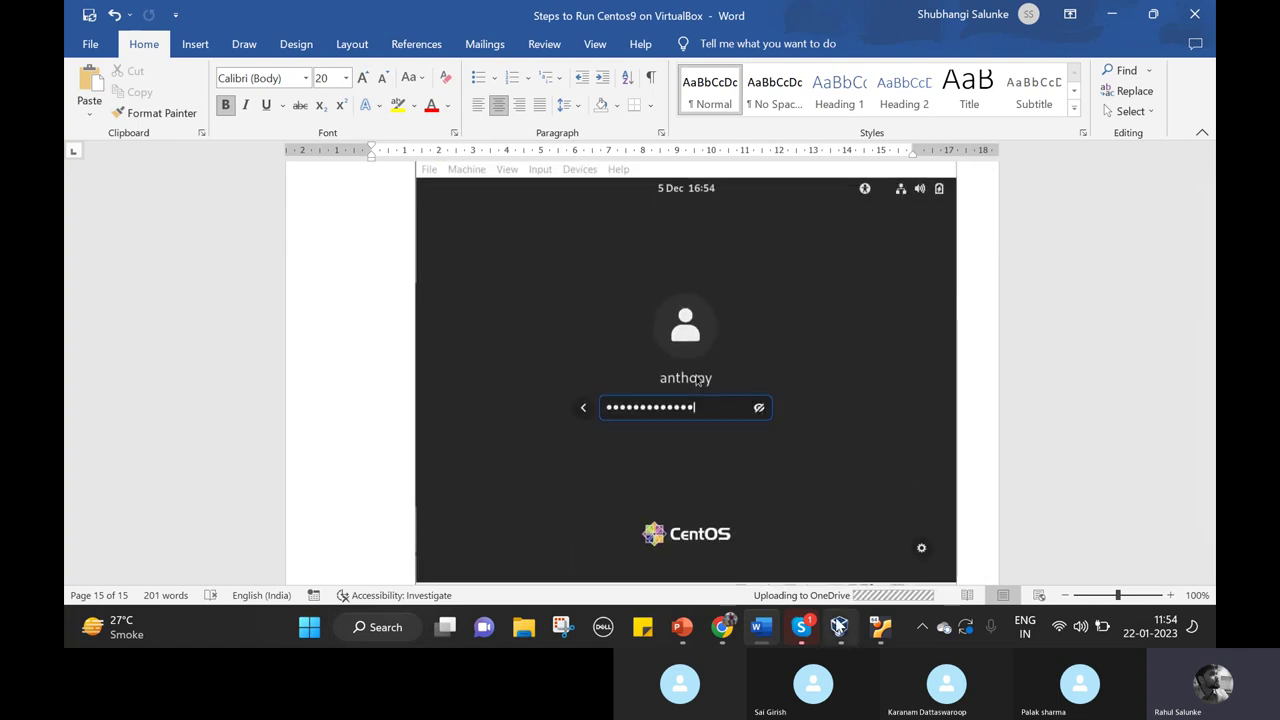
pyautogui.moveTo(839, 627)
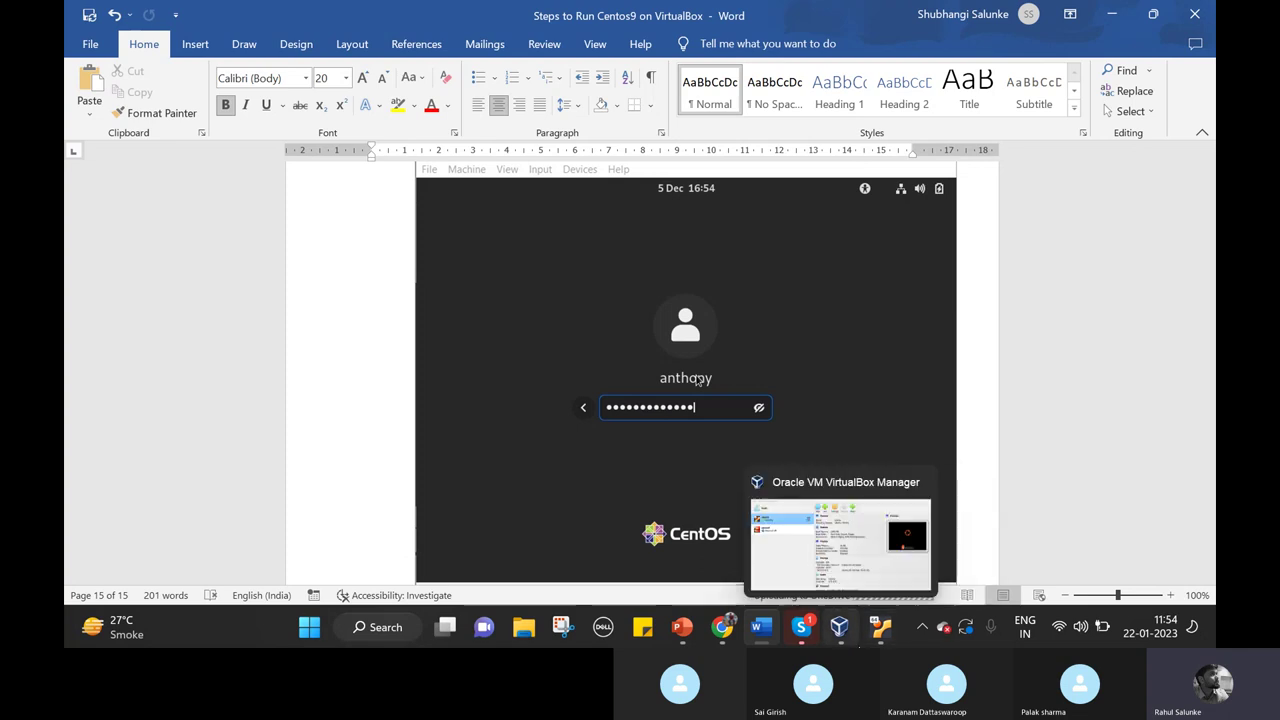
pyautogui.click(878, 628)
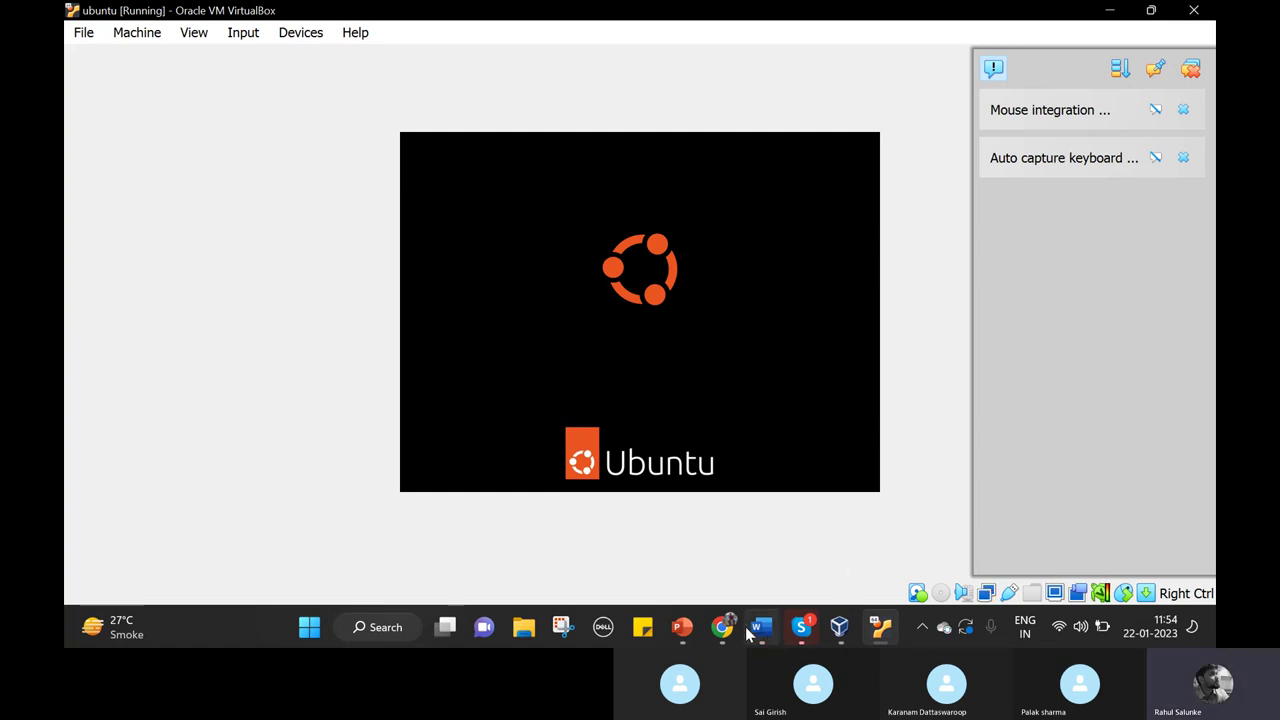
# Scroll up the Word guide, then present the linux deck's slide 6, 'Installing Linux', full-screen.
pyautogui.moveTo(767, 632)
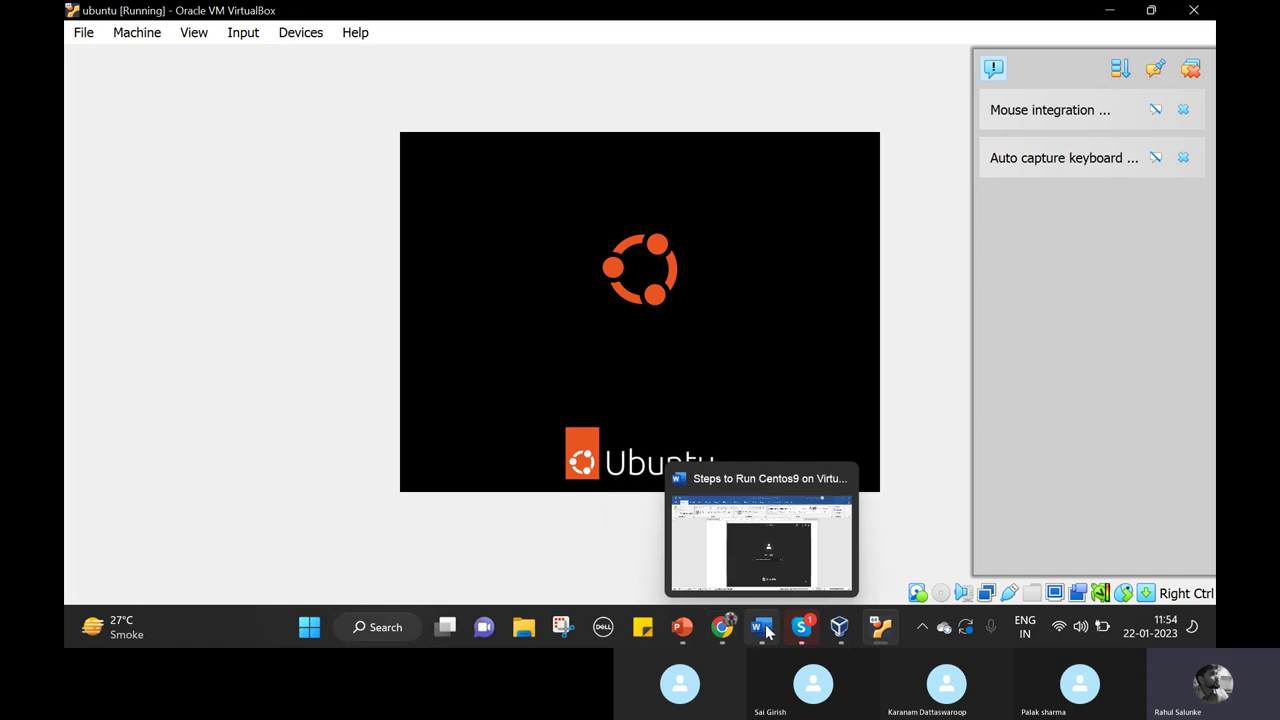
pyautogui.click(795, 561)
pyautogui.scroll(5, 804, 336)
pyautogui.scroll(1, 804, 336)
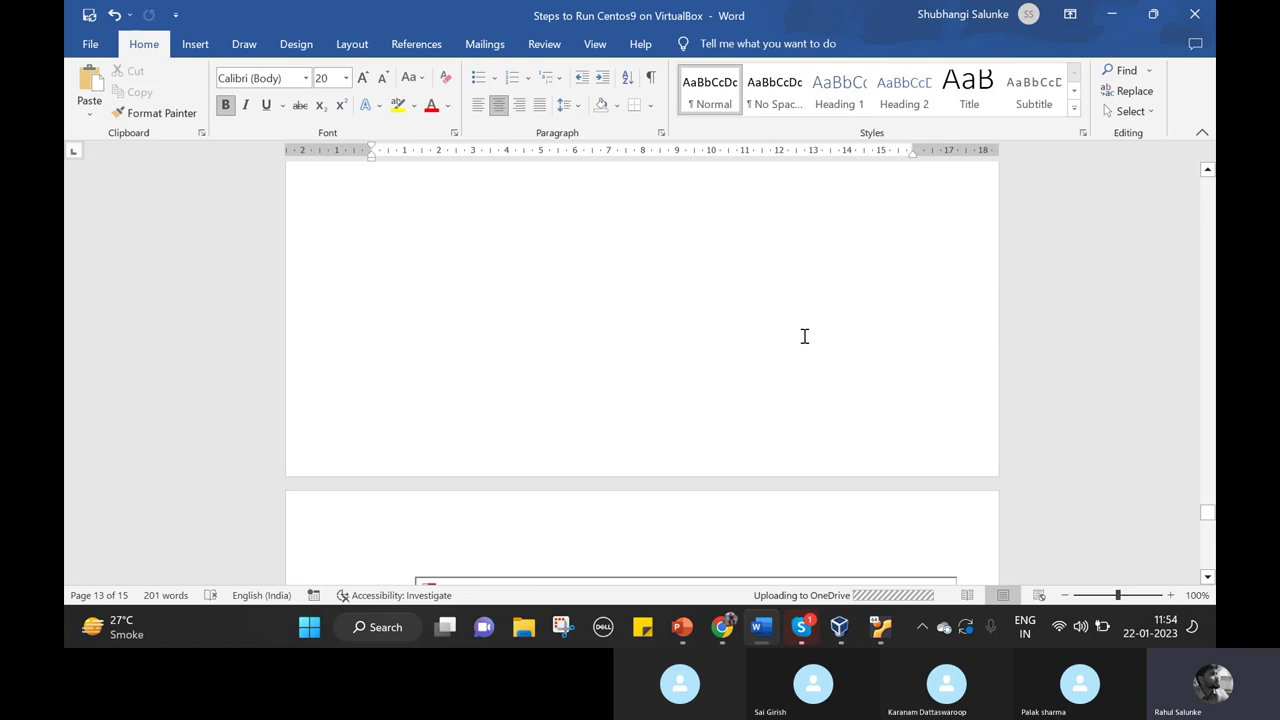
pyautogui.scroll(2, 804, 336)
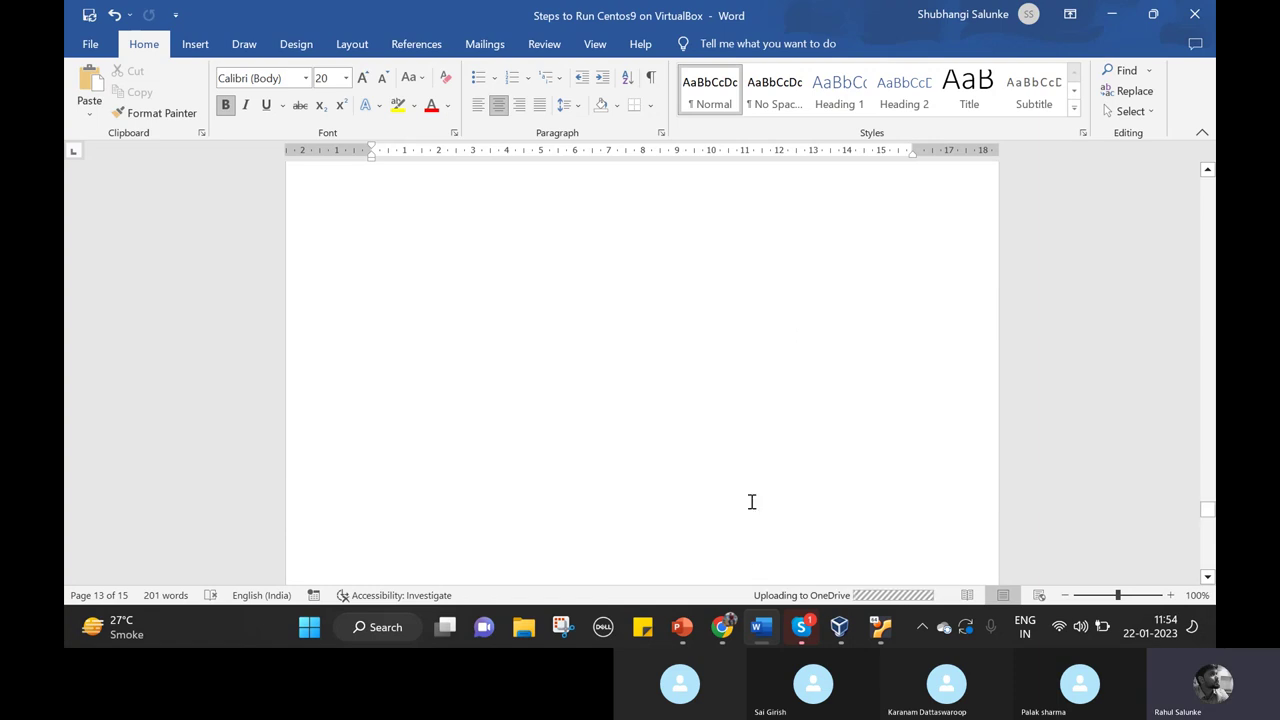
pyautogui.click(682, 627)
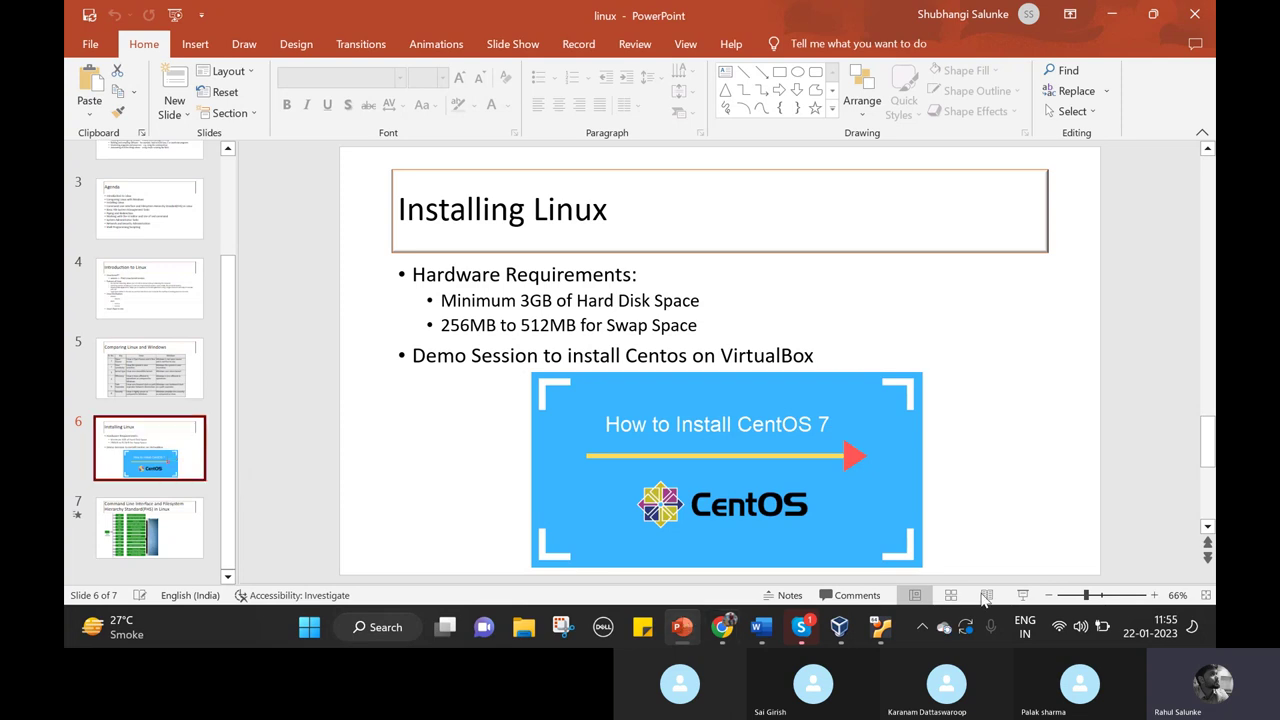
pyautogui.click(1022, 595)
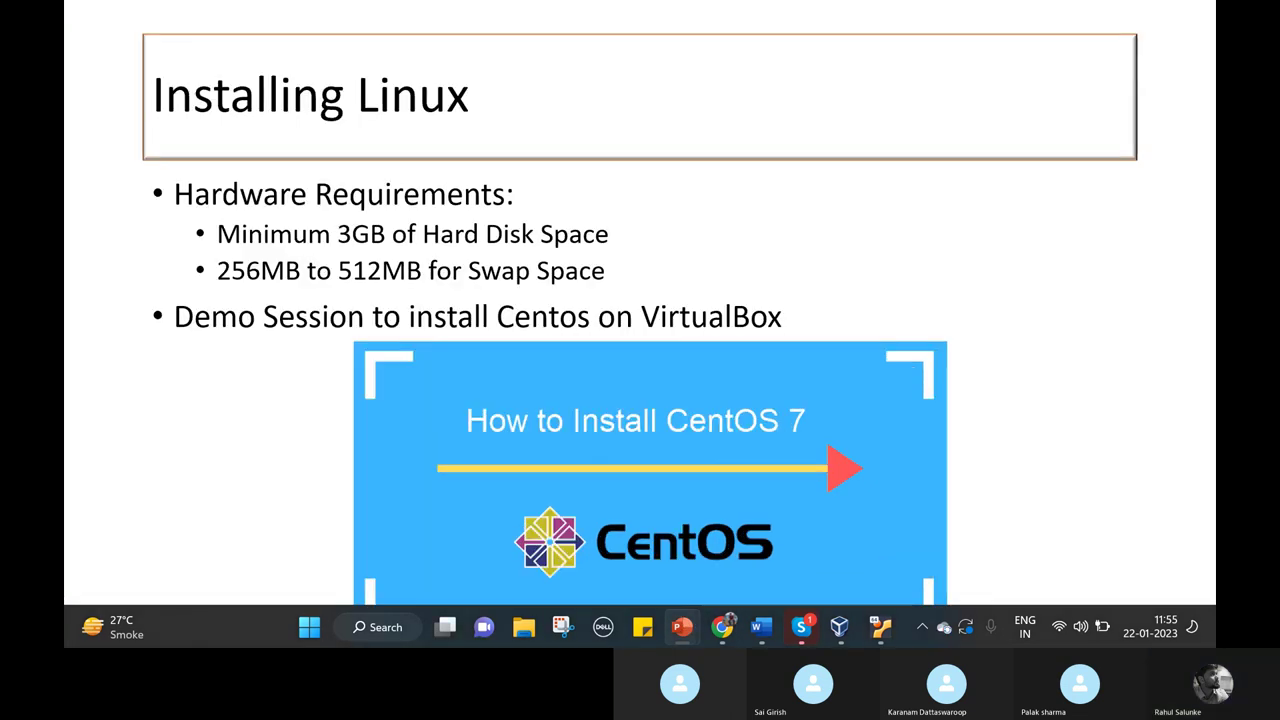